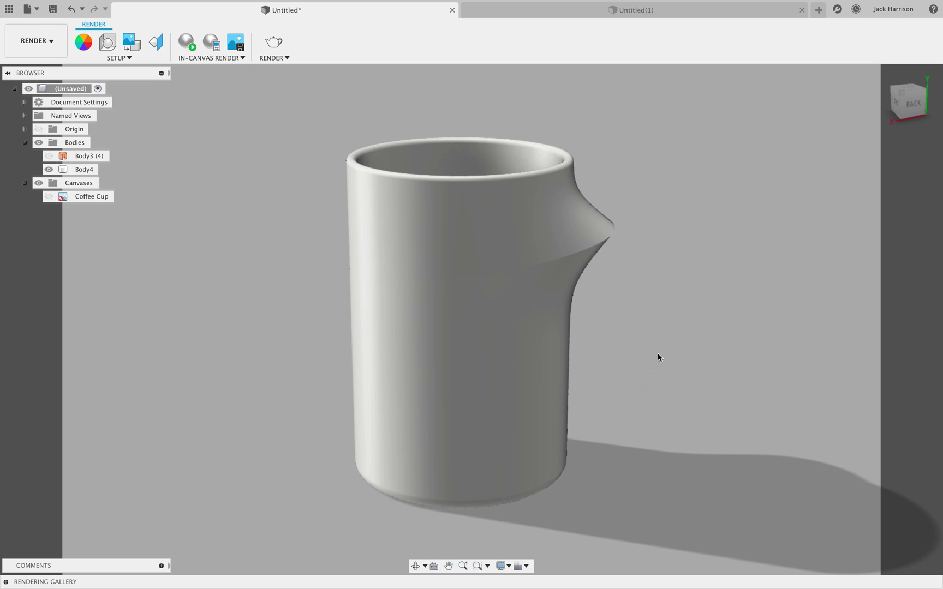
Examine the finished coffee cup from several sides, checking its pointed handle, outer wall surfaces and inner rim
{"action": "middle_click_drag", "start_coordinate": [657, 353], "coordinate": [473, 329]}
{"action": "left_click", "coordinate": [456, 354]}
{"action": "left_click", "coordinate": [291, 321]}
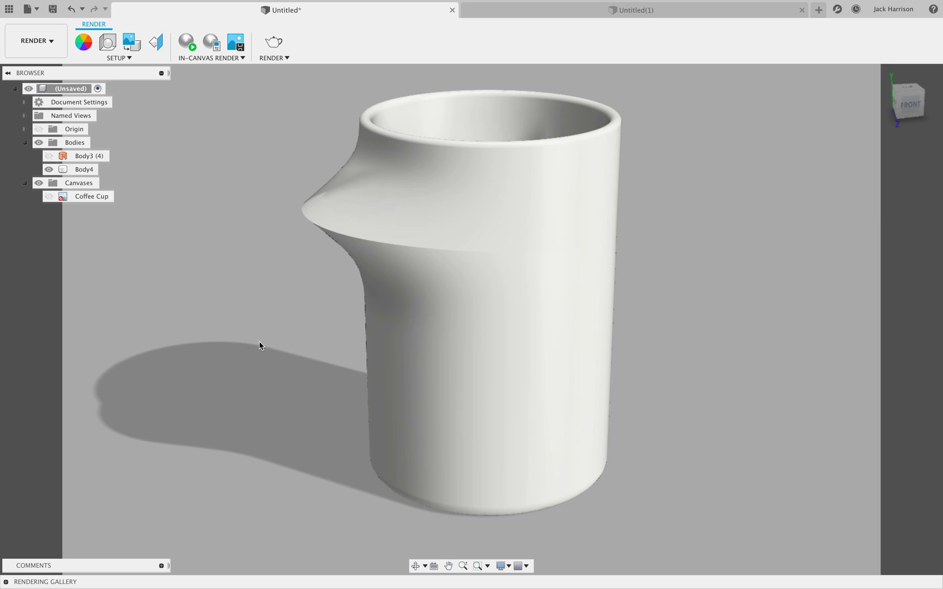
{"action": "middle_click_drag", "start_coordinate": [322, 295], "coordinate": [322, 310]}
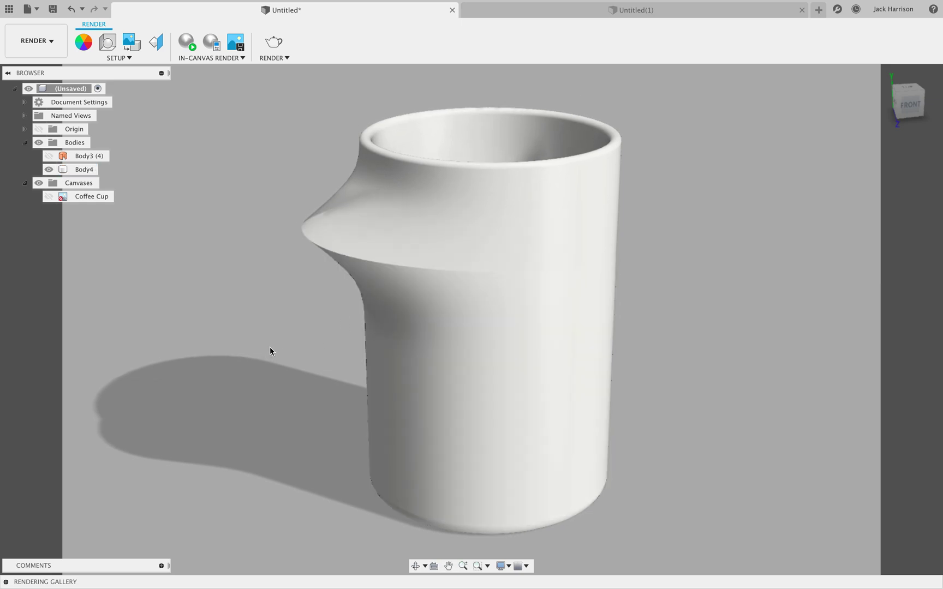
{"action": "left_click", "coordinate": [428, 278]}
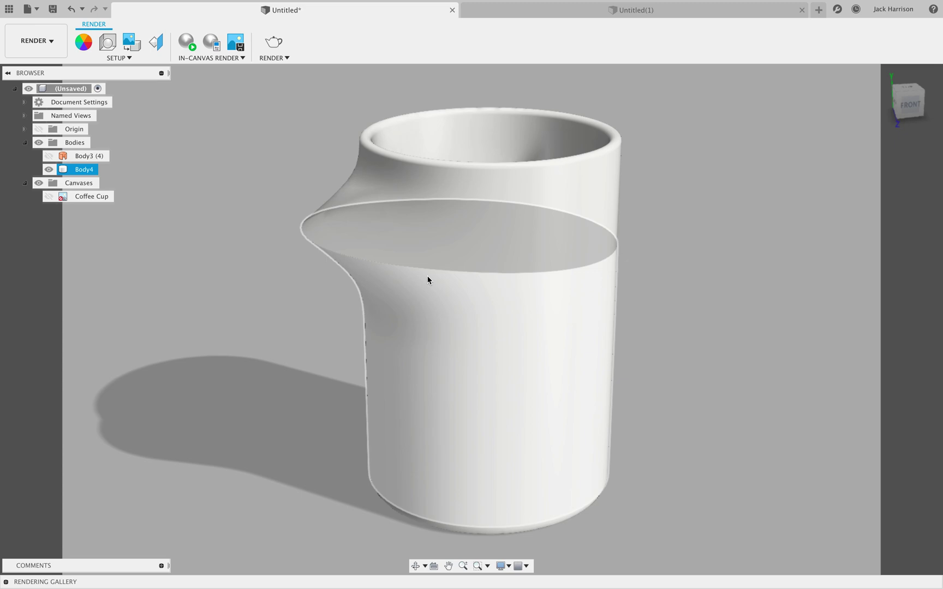
{"action": "left_click", "coordinate": [289, 347]}
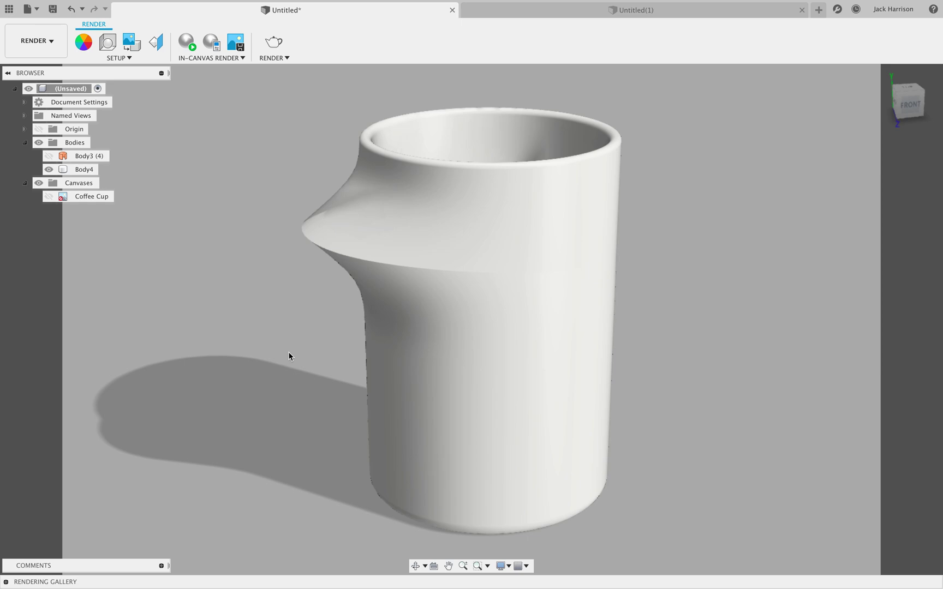
{"action": "left_click", "coordinate": [374, 327]}
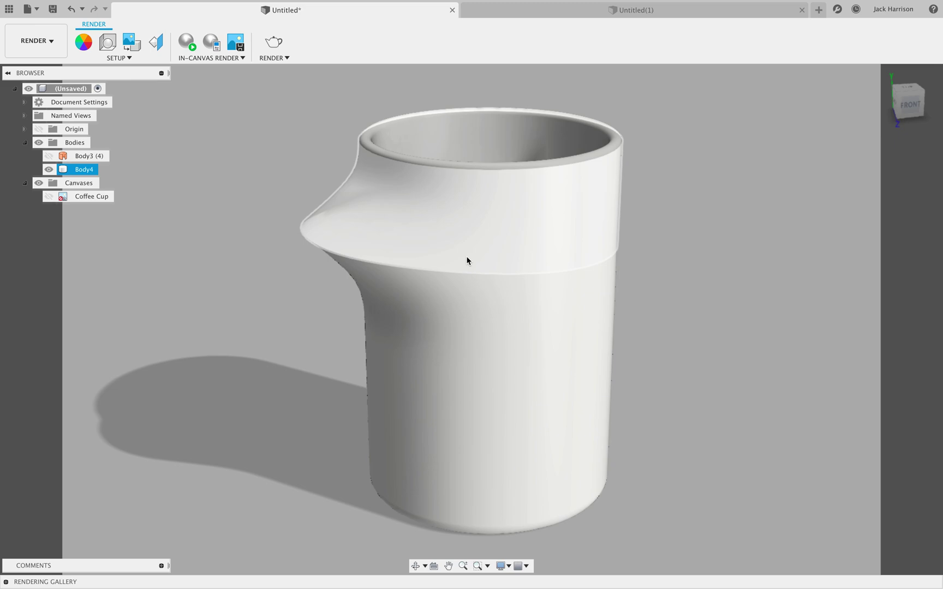
{"action": "left_click", "coordinate": [352, 318]}
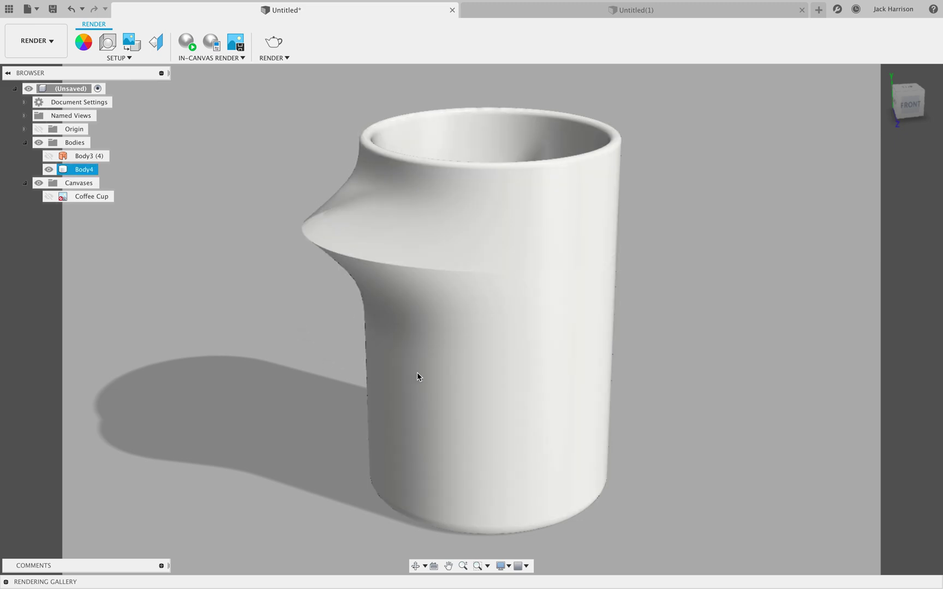
{"action": "left_click", "coordinate": [385, 367]}
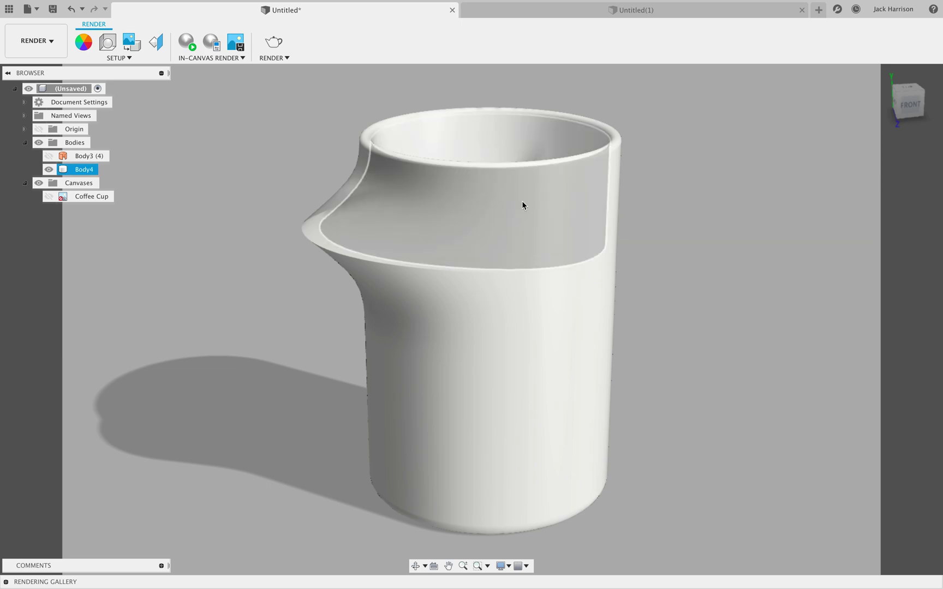
{"action": "middle_click_drag", "start_coordinate": [506, 269], "coordinate": [506, 268]}
Load Coffee Cup.png from the Desktop as a canvas image in the empty Untitled(1) design
{"action": "left_click", "coordinate": [633, 10]}
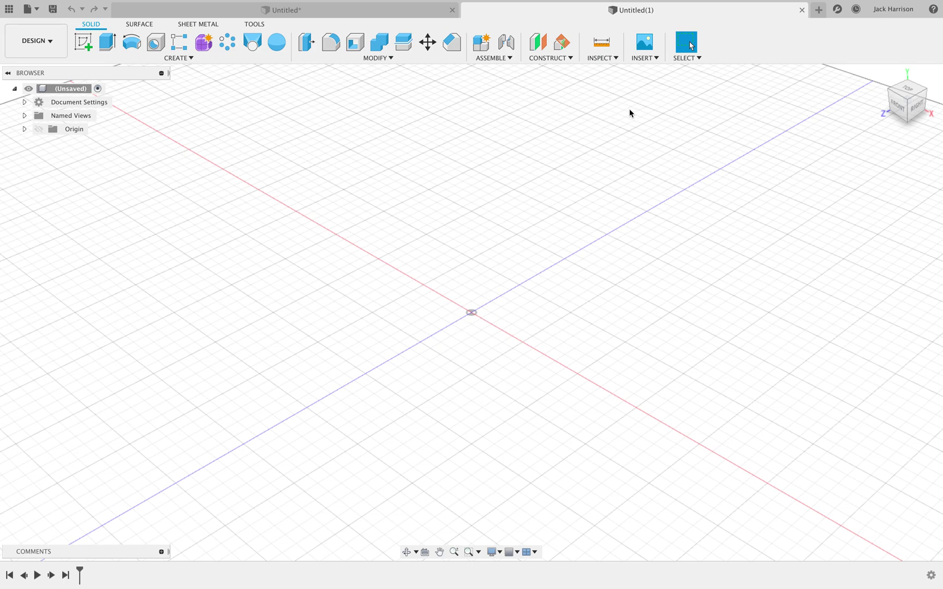
{"action": "left_click", "coordinate": [641, 58]}
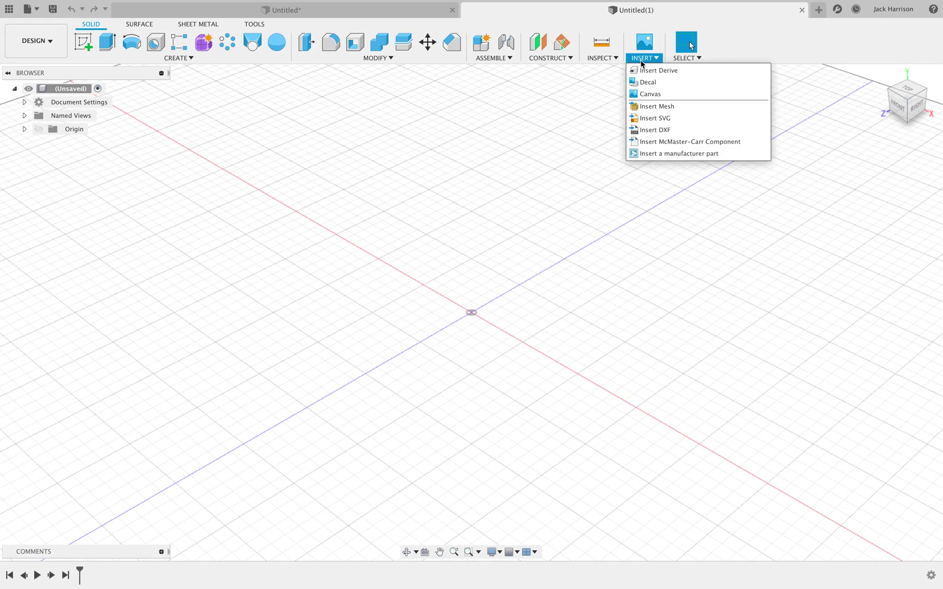
{"action": "left_click", "coordinate": [651, 94]}
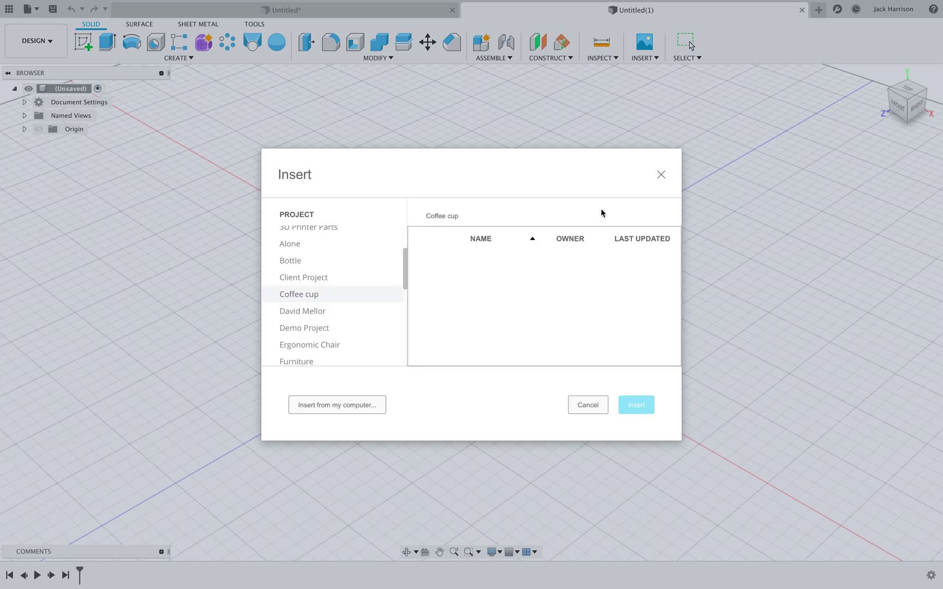
{"action": "left_click", "coordinate": [375, 405]}
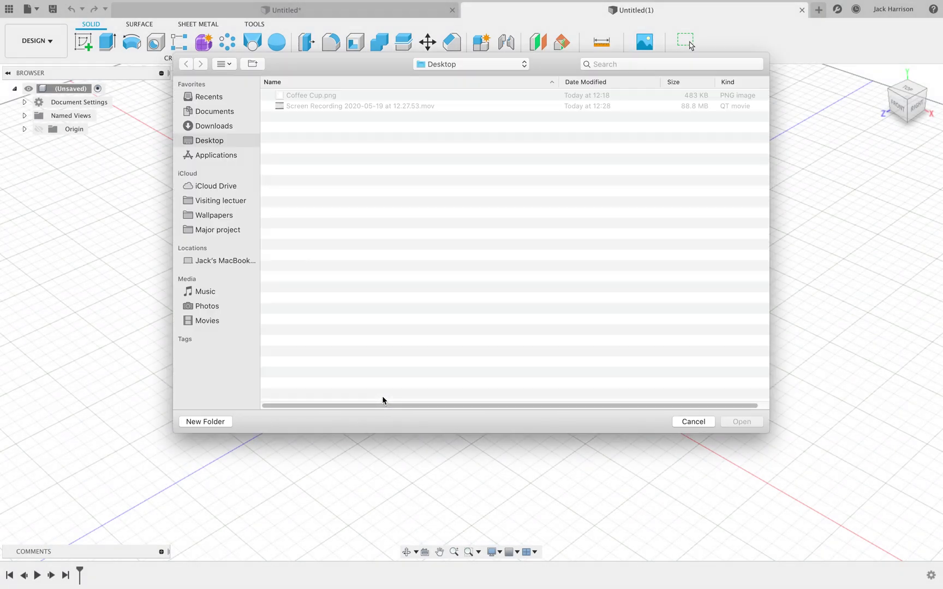
{"action": "left_click", "coordinate": [344, 96]}
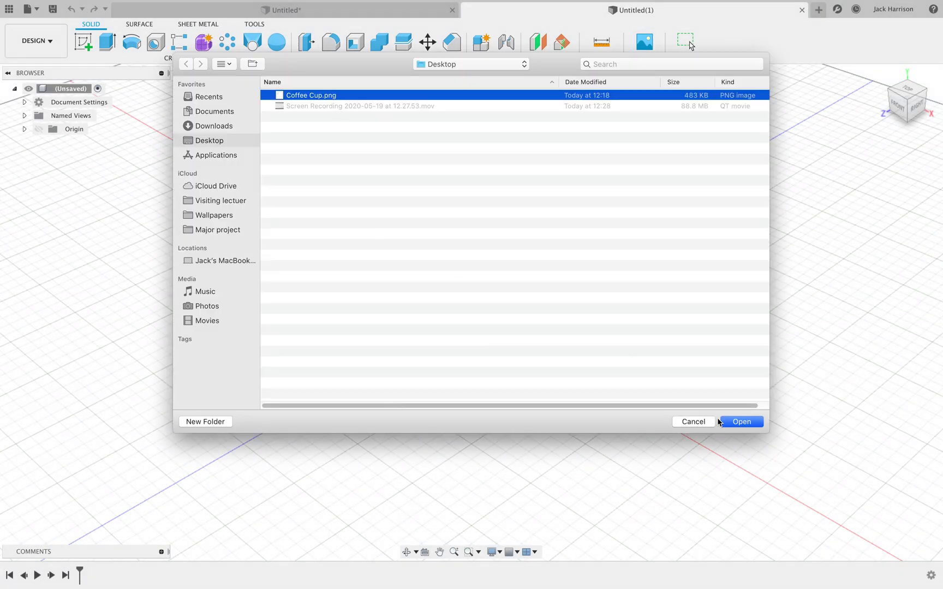
{"action": "left_click", "coordinate": [742, 423]}
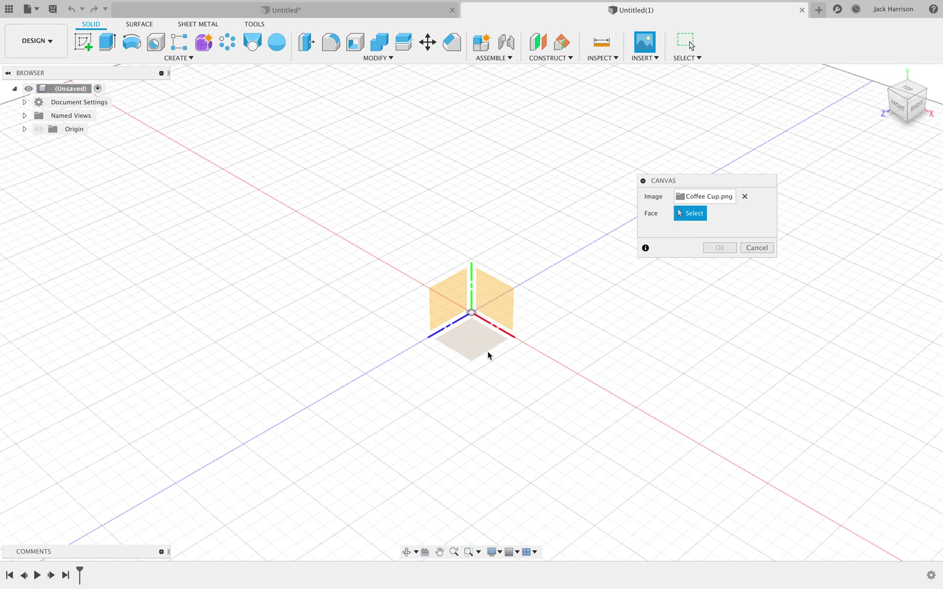
Place the cup canvas on the XY plane and scale it uniformly by about 5.36
{"action": "left_click", "coordinate": [494, 305]}
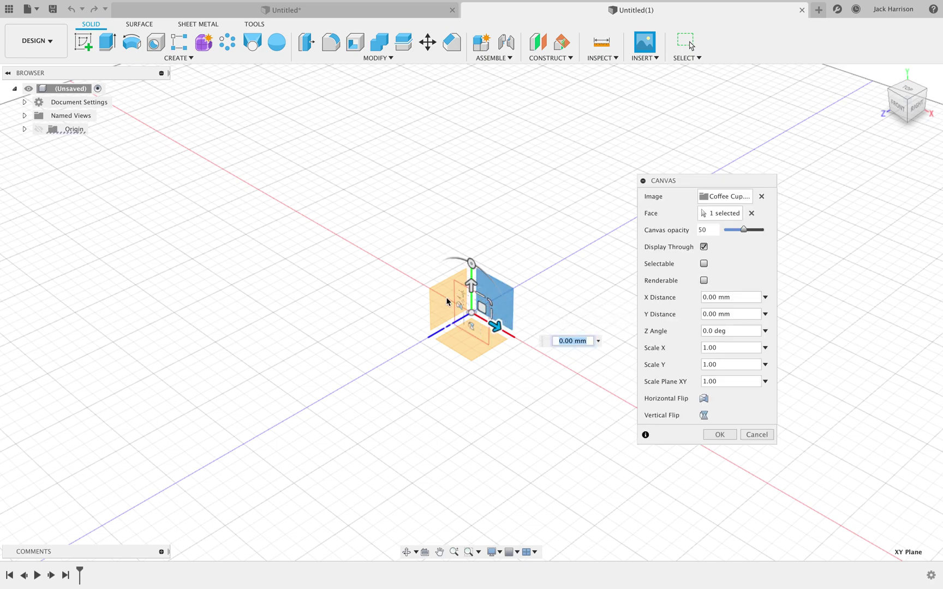
{"action": "left_click_drag", "start_coordinate": [485, 307], "coordinate": [812, 265]}
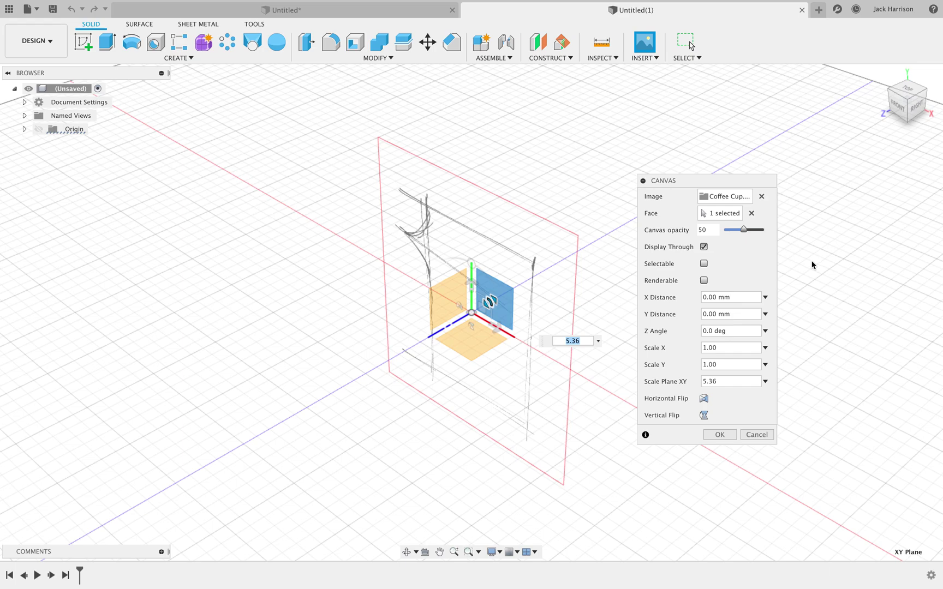
{"action": "left_click", "coordinate": [719, 434]}
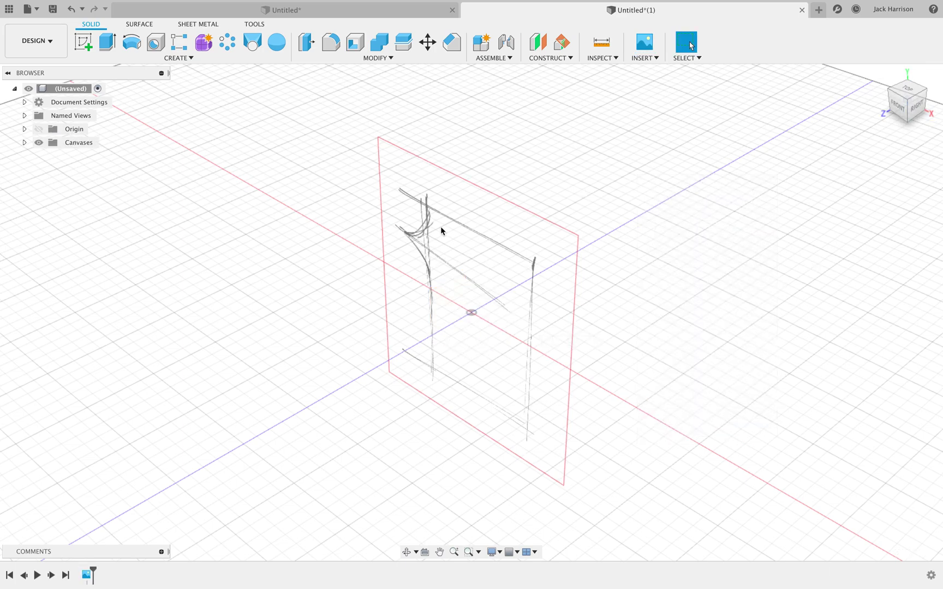
Calibrate the Coffee Cup canvas in the front view by setting the distance between the cup's two base corners to 80 mm
{"action": "left_click_drag", "start_coordinate": [902, 104], "coordinate": [897, 107]}
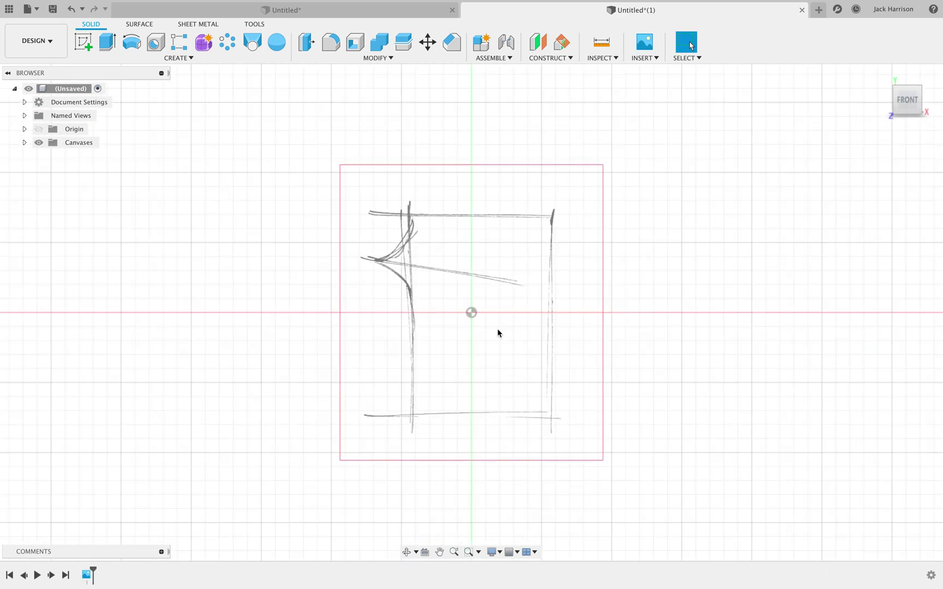
{"action": "left_click", "coordinate": [24, 143]}
{"action": "right_click", "coordinate": [90, 158]}
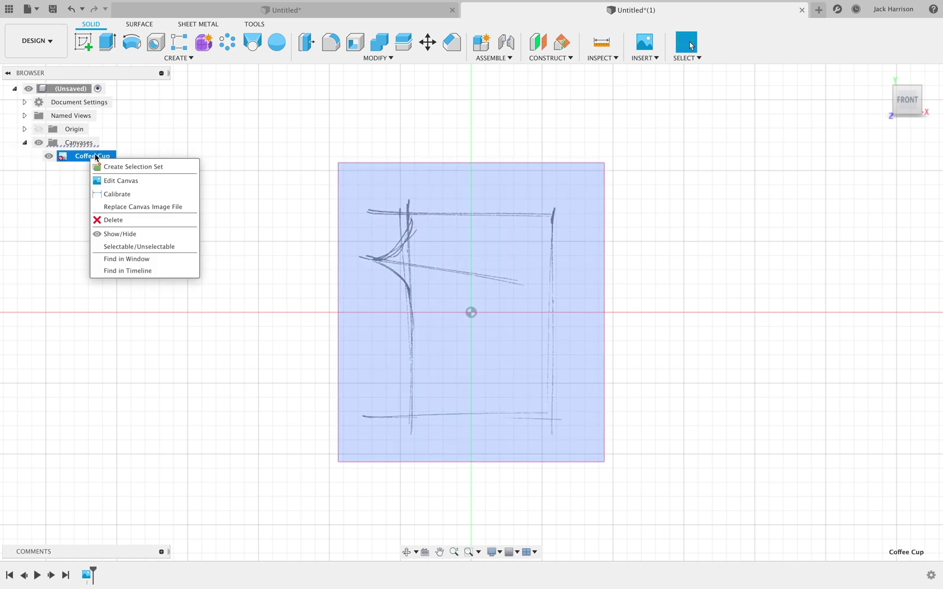
{"action": "left_click", "coordinate": [123, 195]}
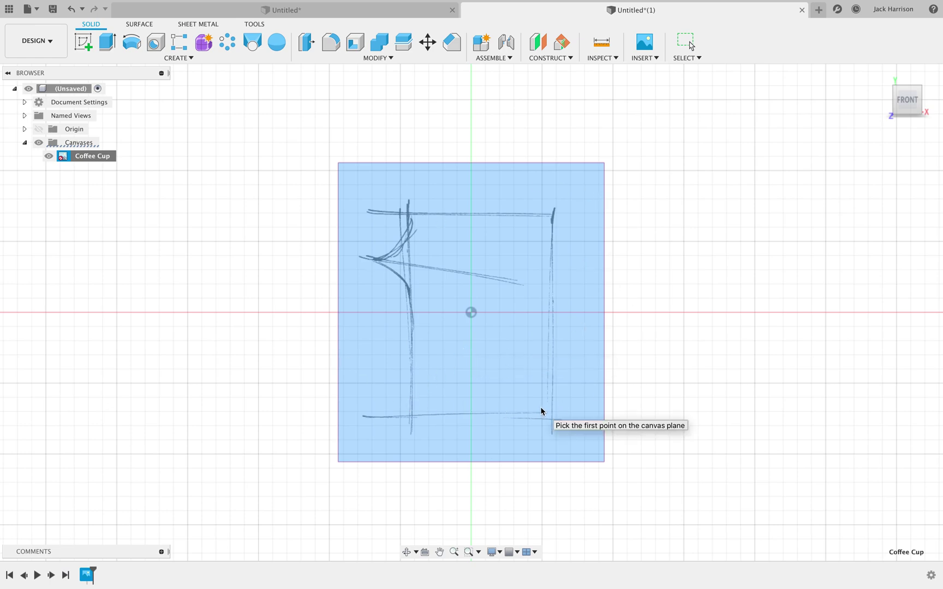
{"action": "left_click", "coordinate": [413, 416]}
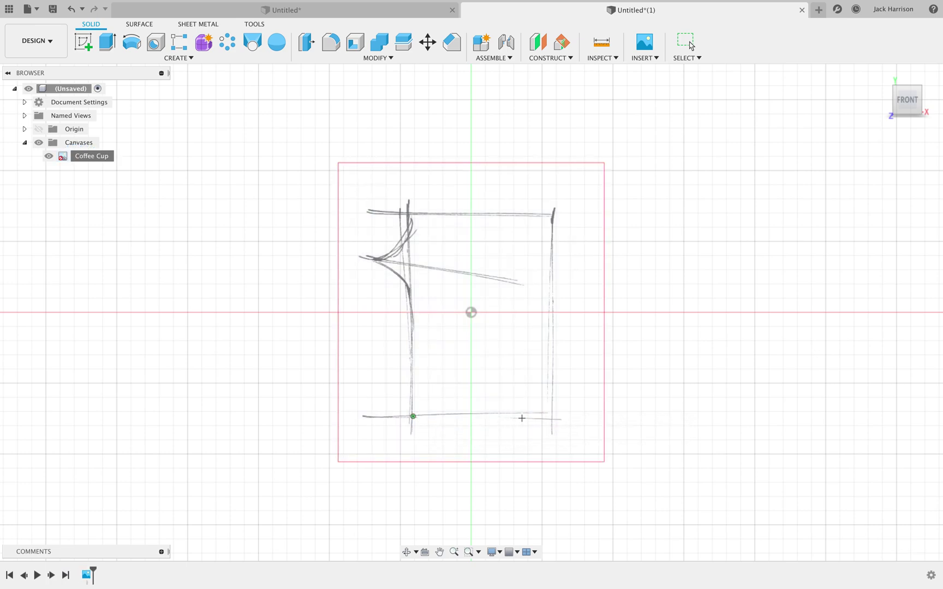
{"action": "left_click", "coordinate": [551, 417]}
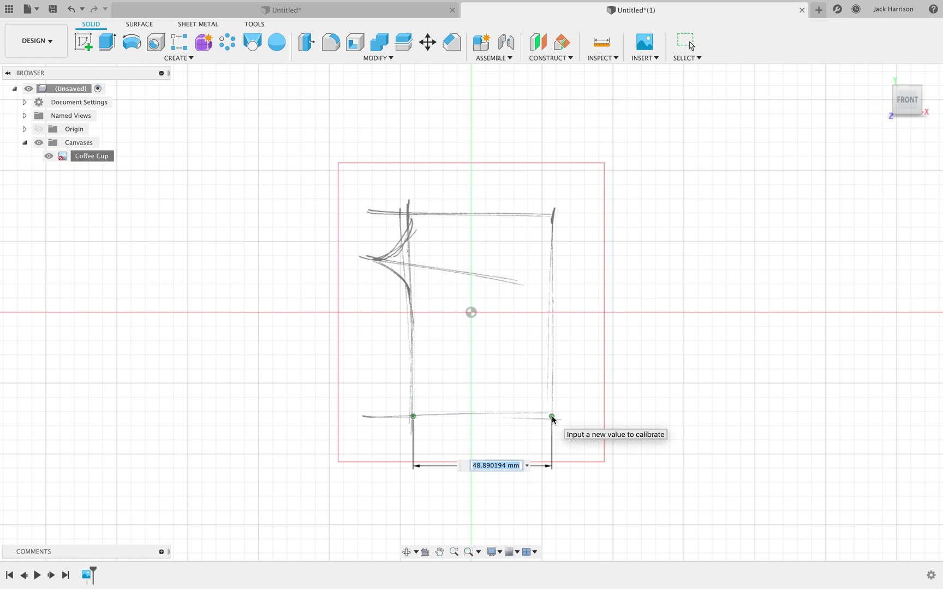
{"action": "type", "text": "80"}
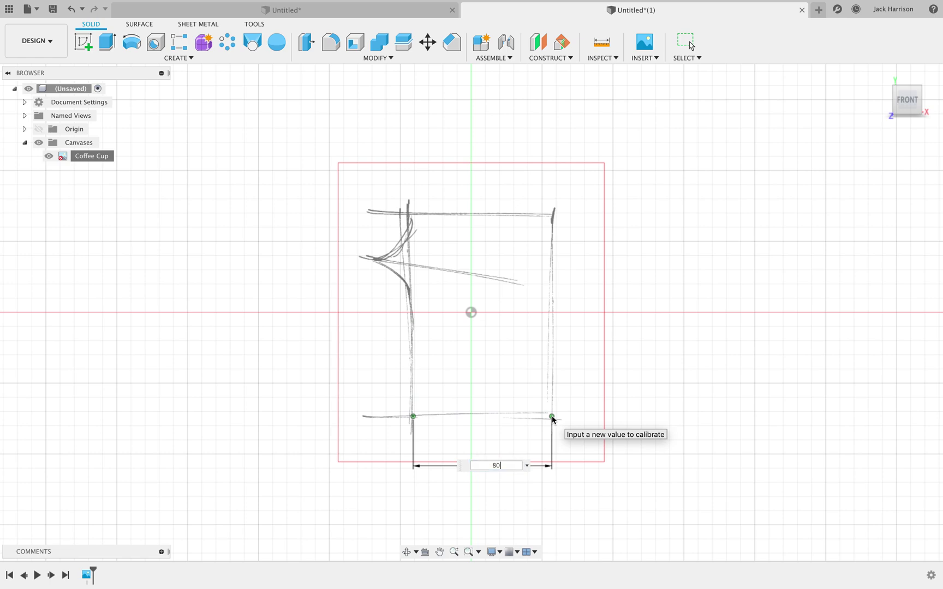
{"action": "type", "text": "mm"}
{"action": "key", "text": "Return"}
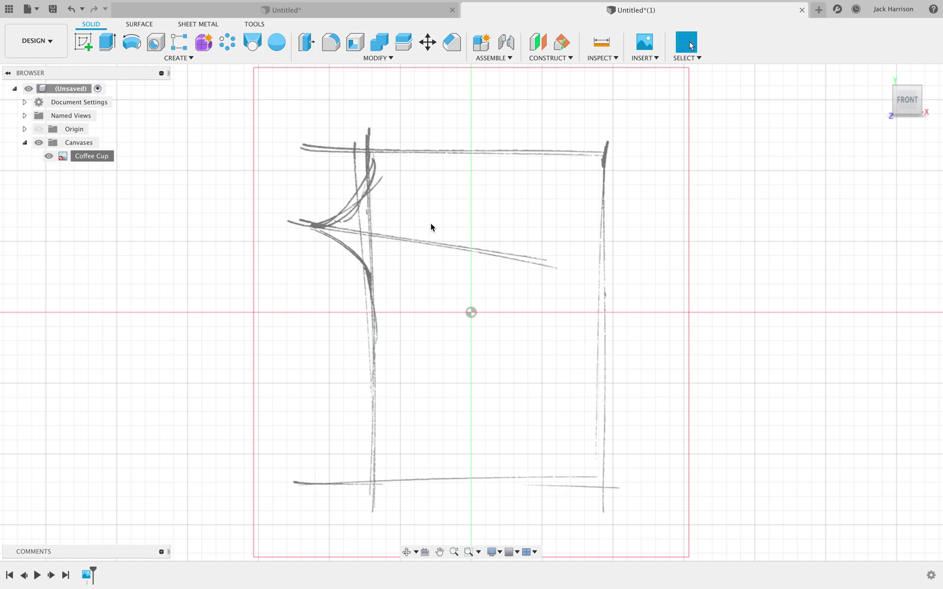
{"action": "scroll", "coordinate": [438, 239], "scroll_direction": "up", "scroll_amount": 1}
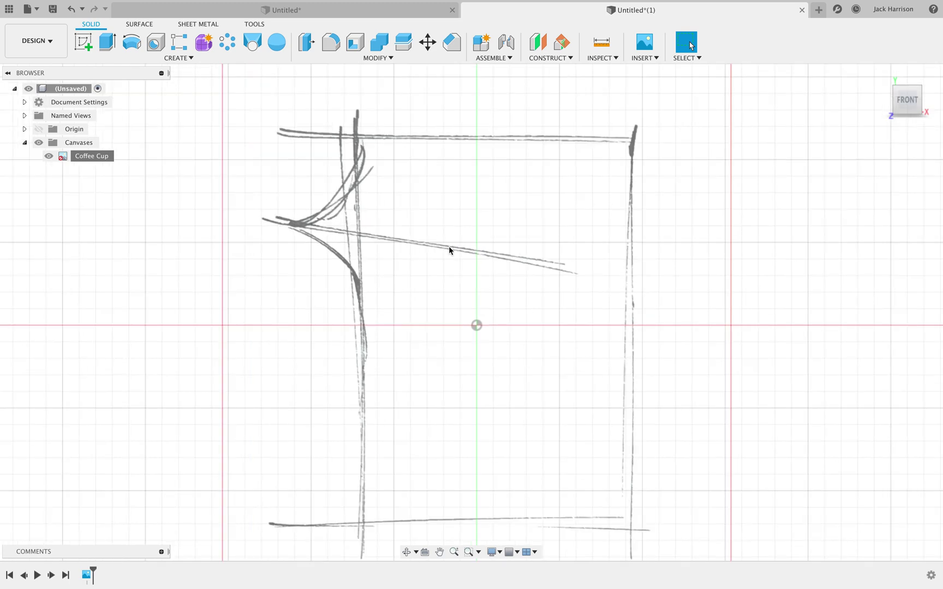
{"action": "scroll", "coordinate": [449, 246], "scroll_direction": "down", "scroll_amount": 2}
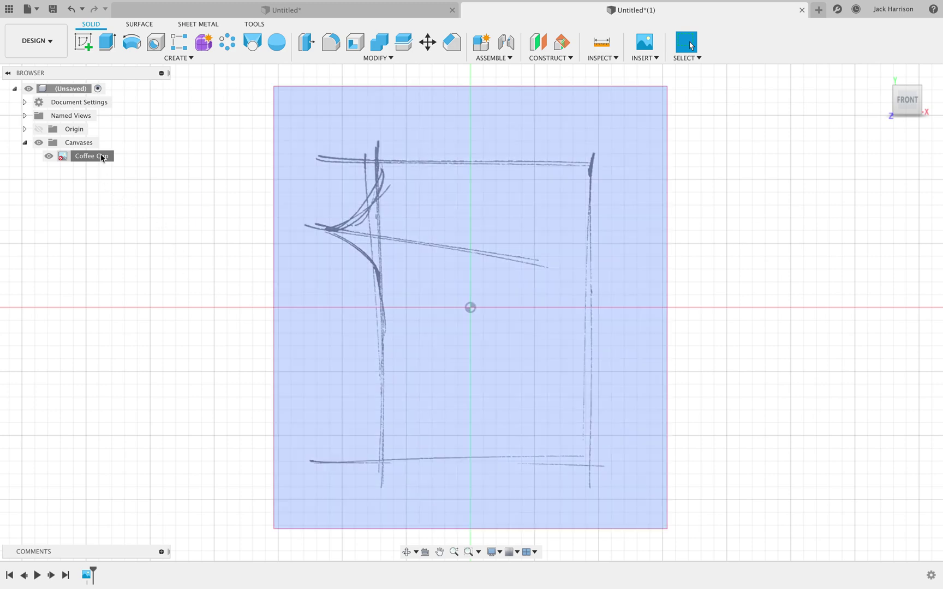
{"action": "left_click", "coordinate": [101, 157]}
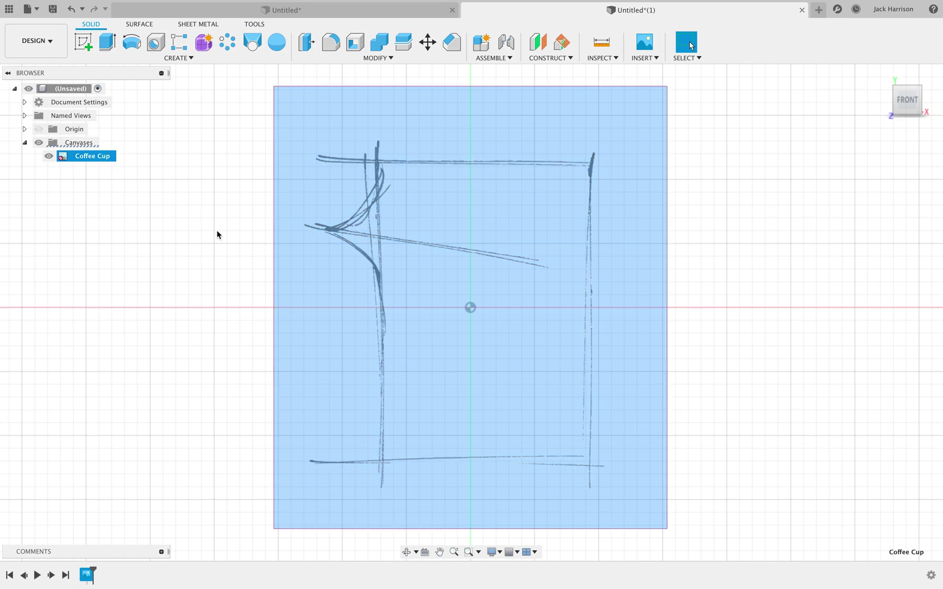
{"action": "key", "text": "m"}
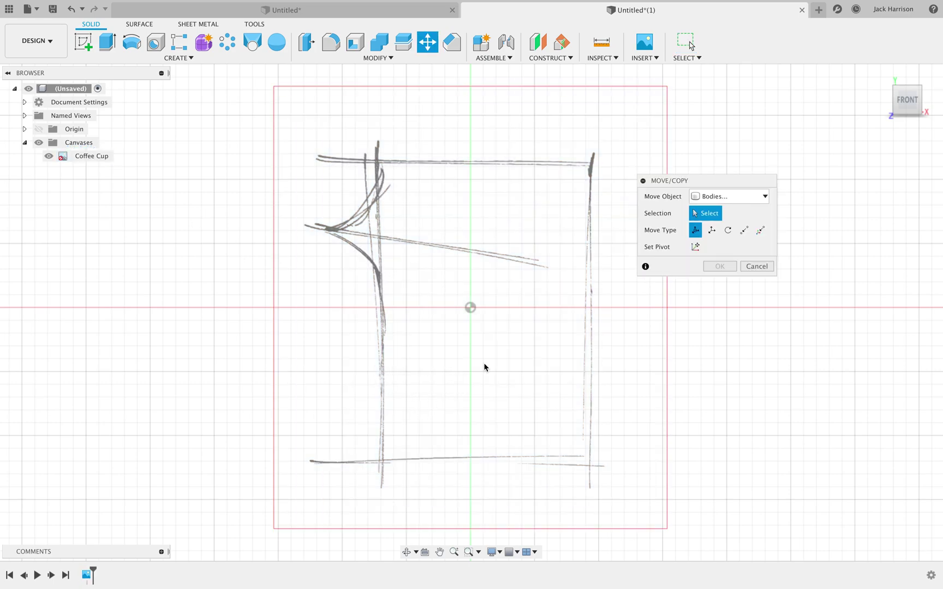
{"action": "left_click", "coordinate": [758, 266]}
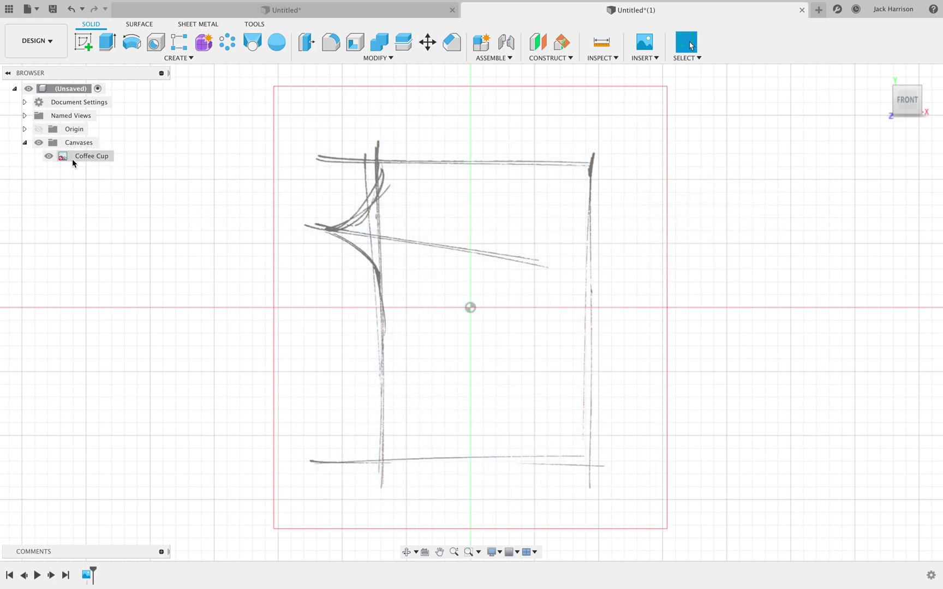
{"action": "left_click", "coordinate": [93, 158]}
{"action": "key", "text": "m"}
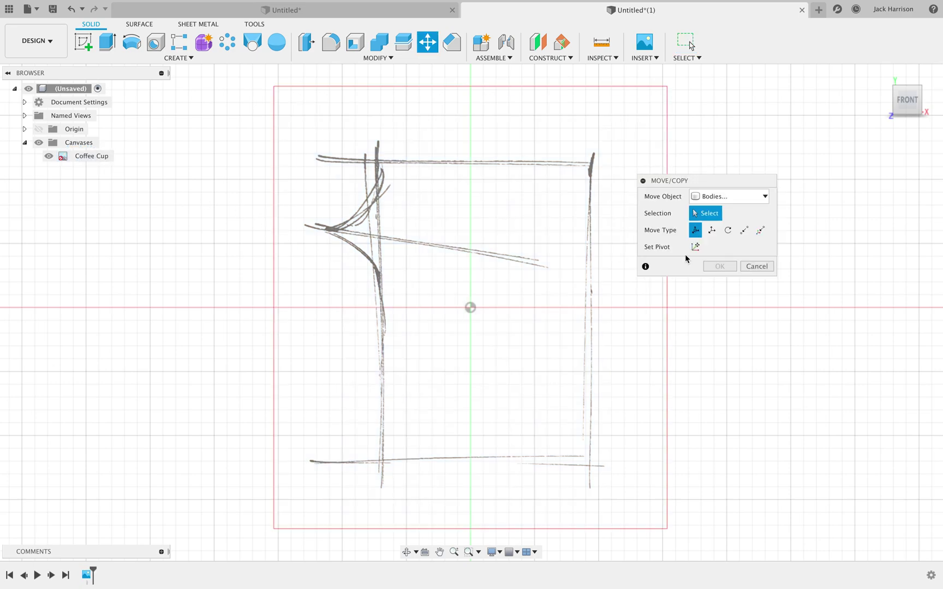
{"action": "left_click", "coordinate": [750, 266]}
Edit the Coffee Cup canvas, shifting it about 59.8 mm up in Y and about -5.5 mm in X to centre the cup's base on the origin
{"action": "left_click", "coordinate": [75, 161]}
{"action": "right_click", "coordinate": [76, 160]}
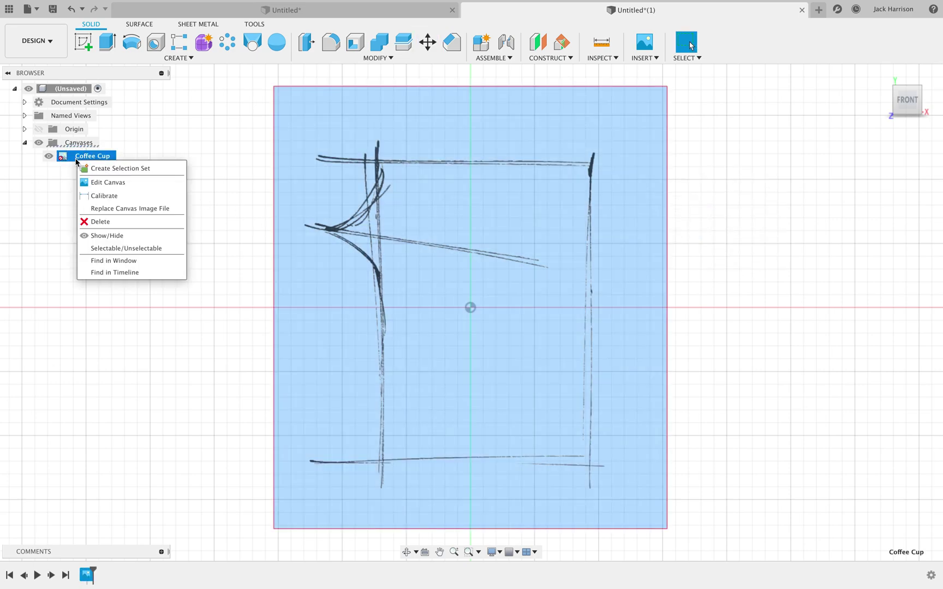
{"action": "left_click", "coordinate": [88, 183]}
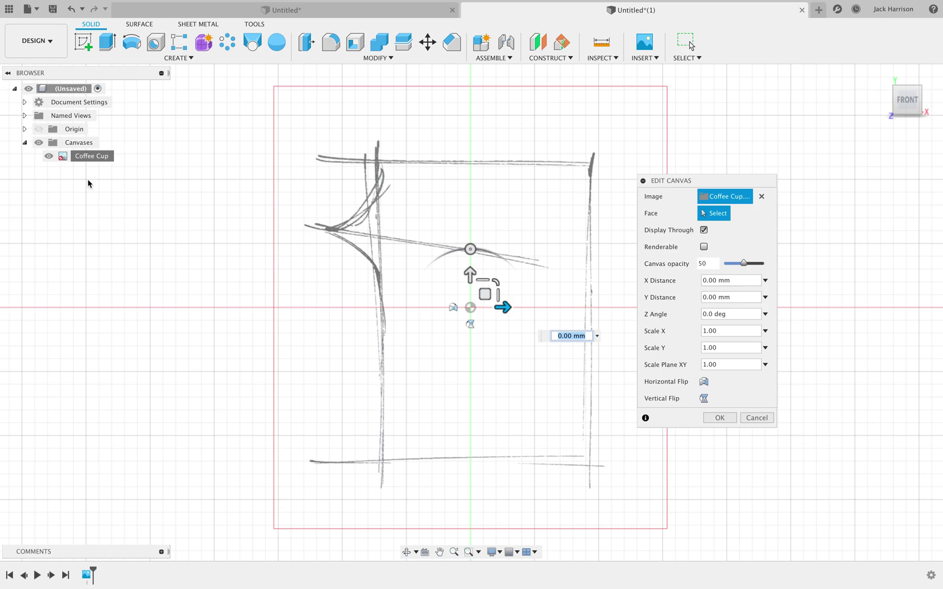
{"action": "scroll", "coordinate": [284, 280], "scroll_direction": "up", "scroll_amount": 2}
{"action": "scroll", "coordinate": [284, 281], "scroll_direction": "down", "scroll_amount": 3}
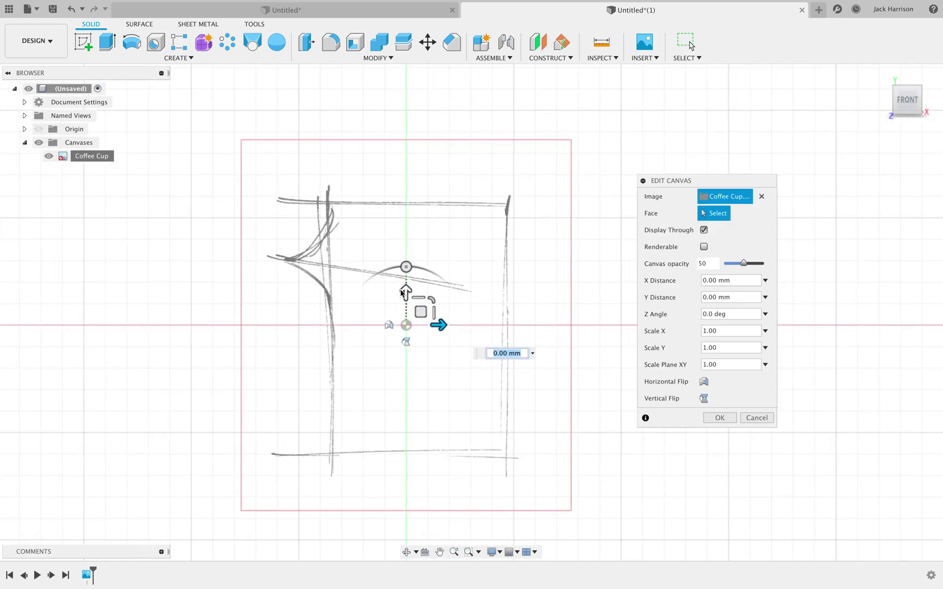
{"action": "left_click_drag", "start_coordinate": [413, 291], "coordinate": [424, 164]}
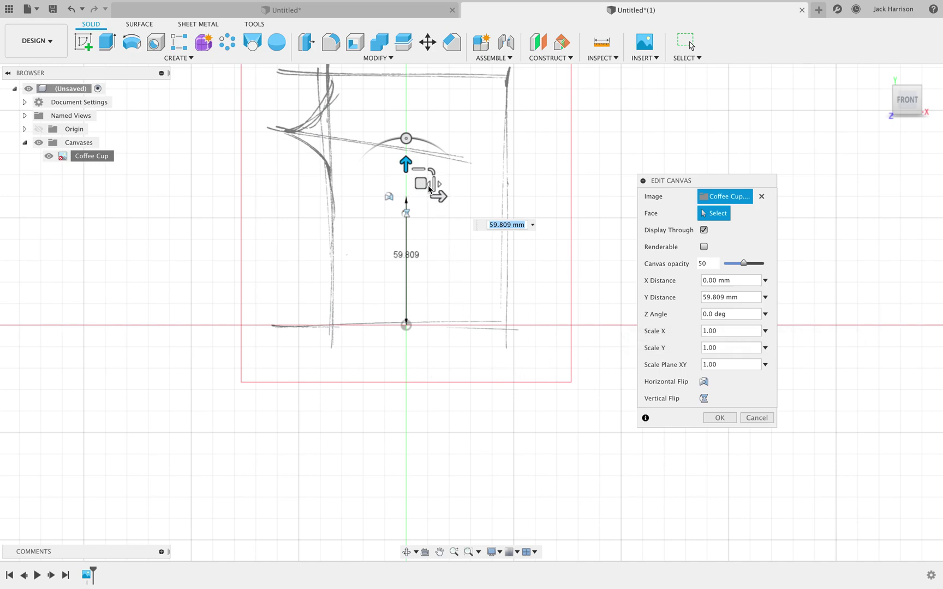
{"action": "left_click_drag", "start_coordinate": [439, 197], "coordinate": [428, 196]}
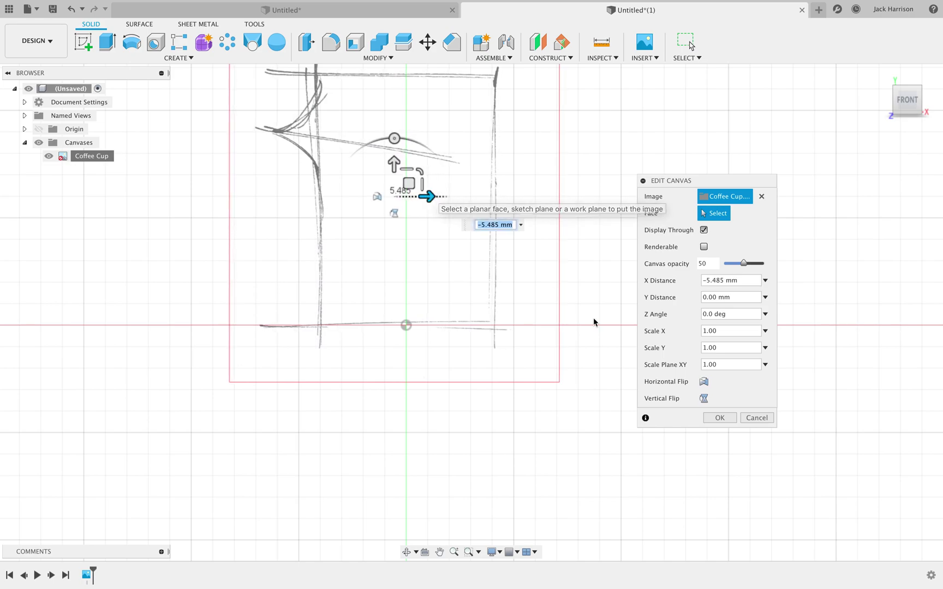
{"action": "left_click", "coordinate": [719, 418]}
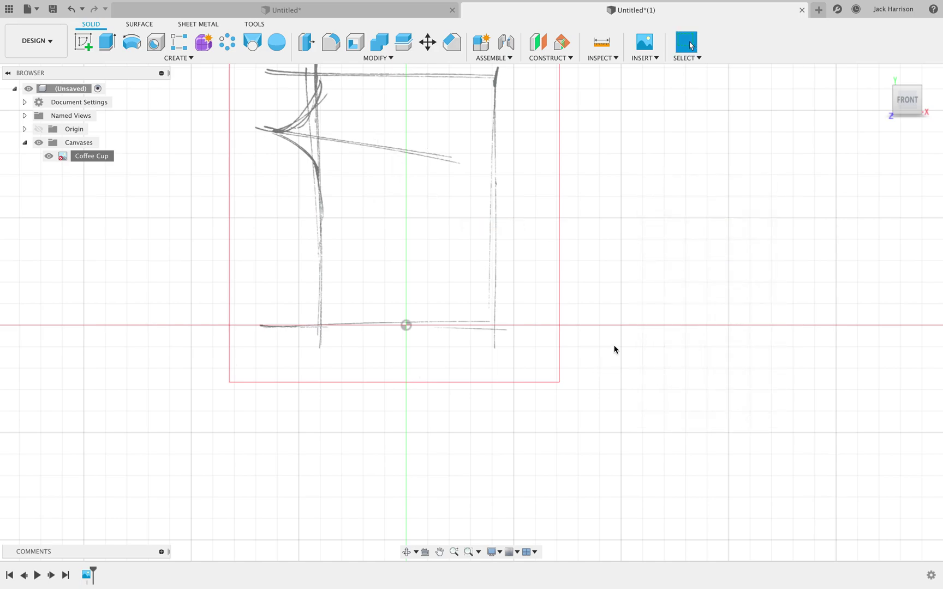
Create a form and place a T-spline cylinder 80 mm in diameter on the horizontal ground plane, centred on the origin
{"action": "mouse_move", "coordinate": [614, 349]}
{"action": "middle_mouse_down", "text": "shift"}
{"action": "mouse_move", "coordinate": [604, 360]}
{"action": "mouse_move", "coordinate": [561, 364]}
{"action": "mouse_move", "coordinate": [564, 348]}
{"action": "mouse_move", "coordinate": [612, 367]}
{"action": "mouse_move", "coordinate": [608, 440]}
{"action": "middle_mouse_up", "text": "shift"}
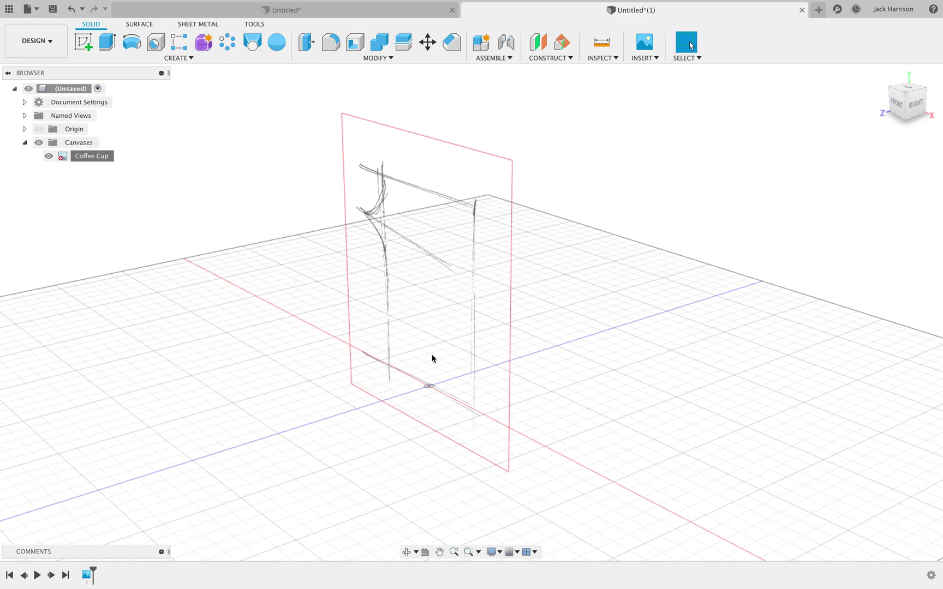
{"action": "left_click", "coordinate": [207, 48]}
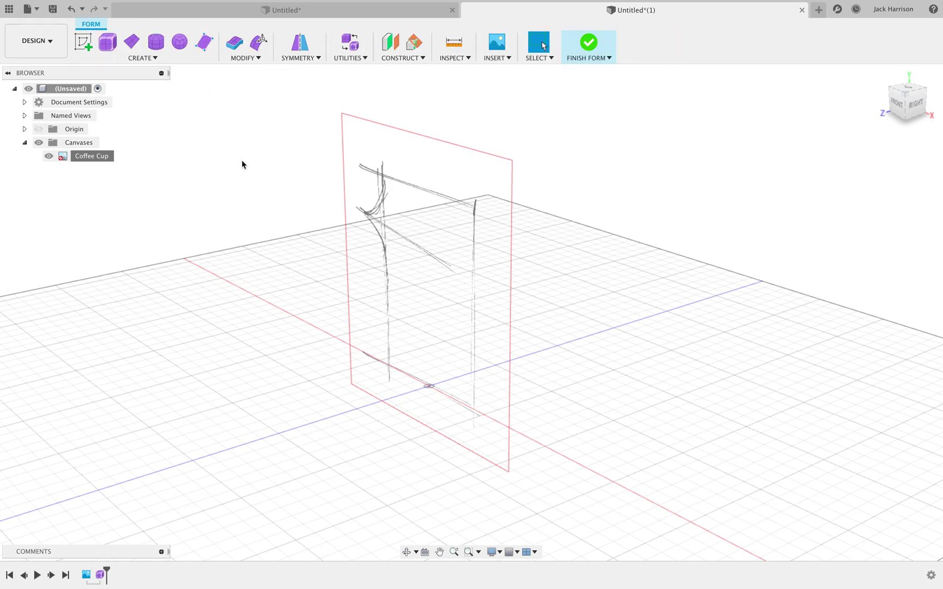
{"action": "middle_click_drag", "start_coordinate": [233, 166], "coordinate": [436, 262]}
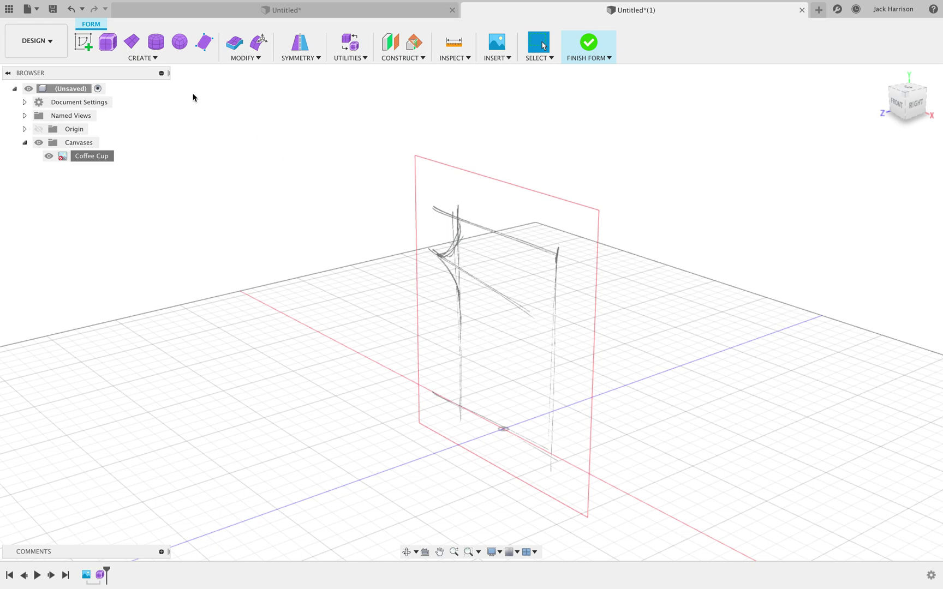
{"action": "left_click", "coordinate": [157, 43]}
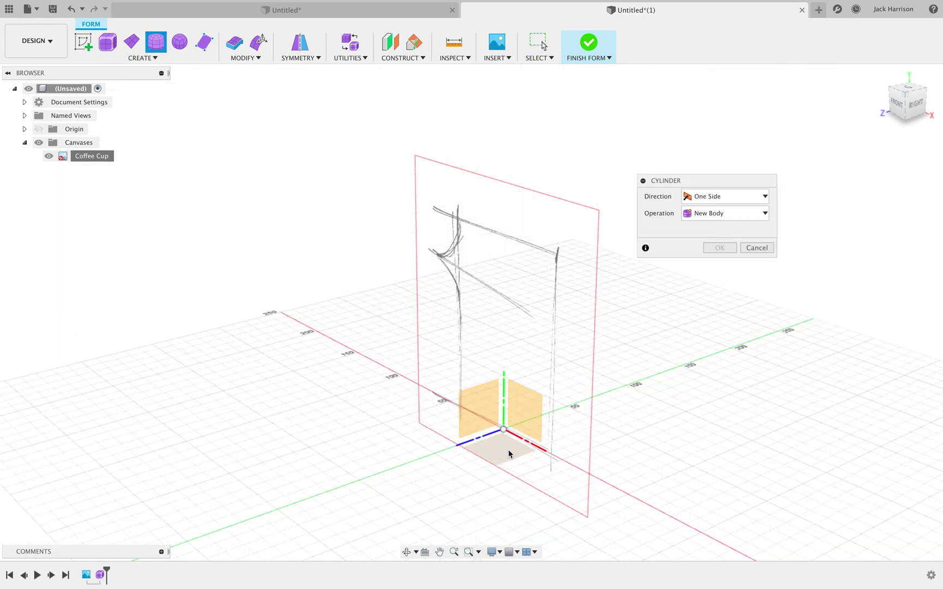
{"action": "middle_click_drag", "start_coordinate": [697, 381], "coordinate": [596, 322]}
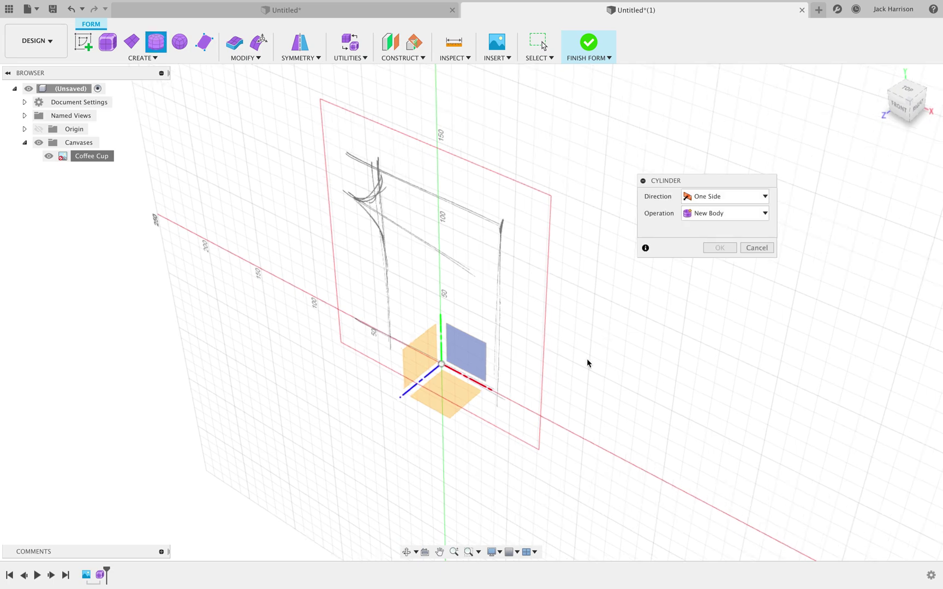
{"action": "left_click", "coordinate": [452, 408]}
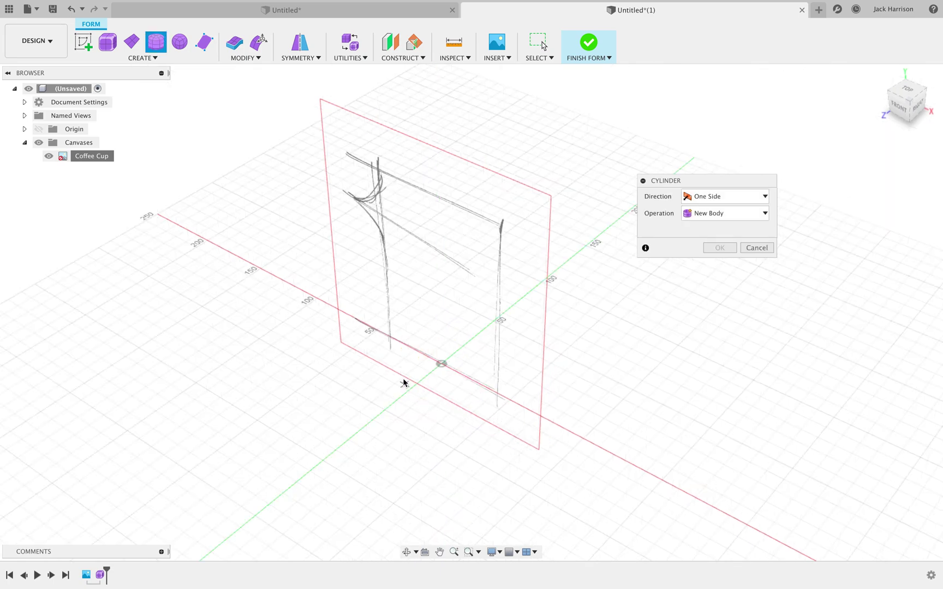
{"action": "left_click", "coordinate": [441, 367]}
{"action": "left_click", "coordinate": [441, 365]}
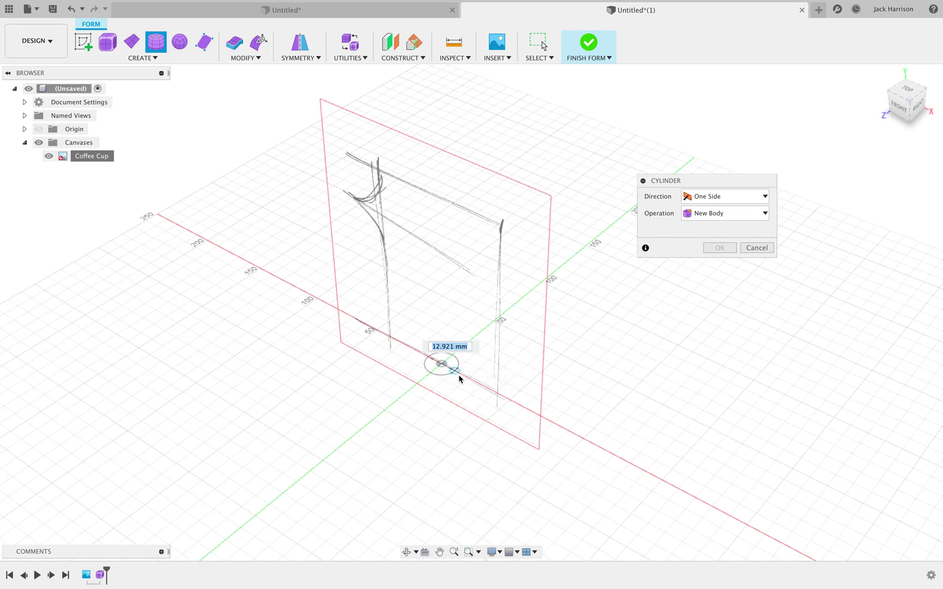
{"action": "left_click", "coordinate": [497, 394]}
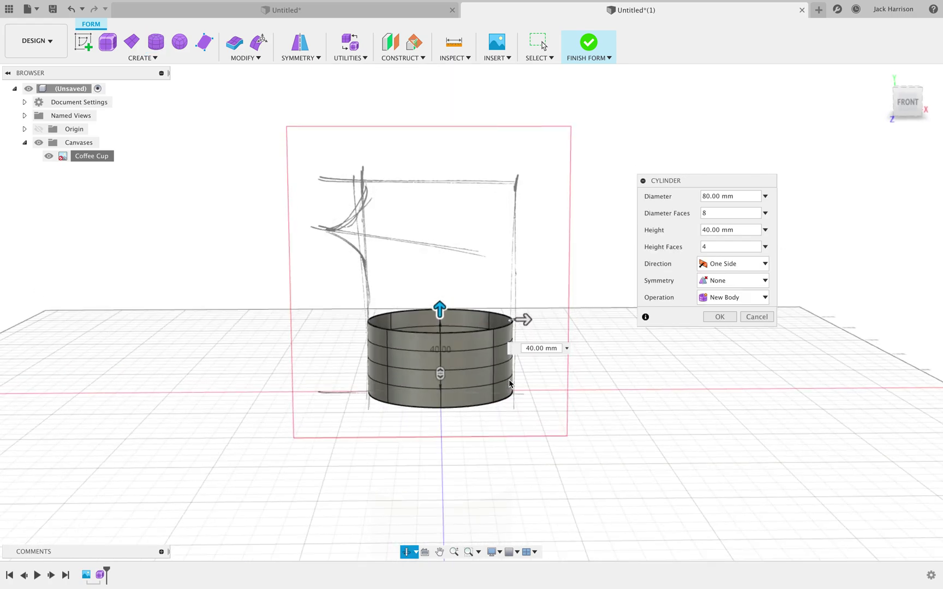
Set the cylinder's height to about 72.8 mm with 8 diameter faces and 4 height faces, and create it as a new body
{"action": "middle_click_drag", "start_coordinate": [496, 393], "coordinate": [602, 338], "text": "shift"}
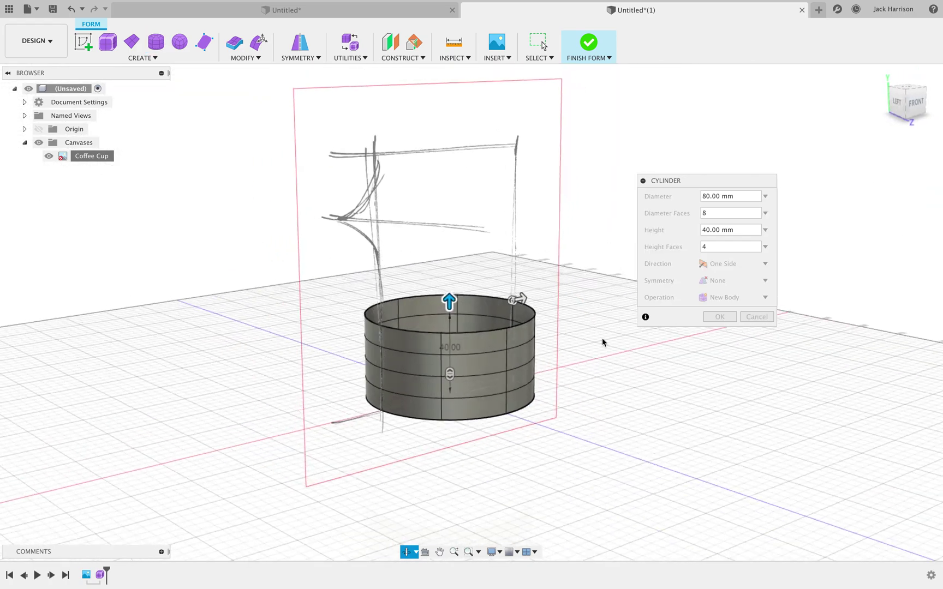
{"action": "left_click", "coordinate": [915, 108]}
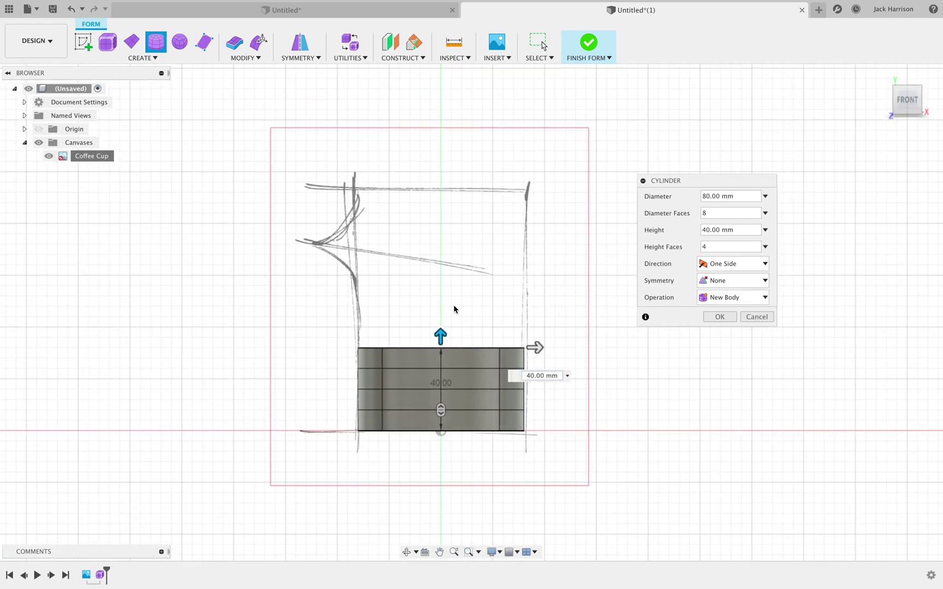
{"action": "left_click_drag", "start_coordinate": [440, 336], "coordinate": [448, 265]}
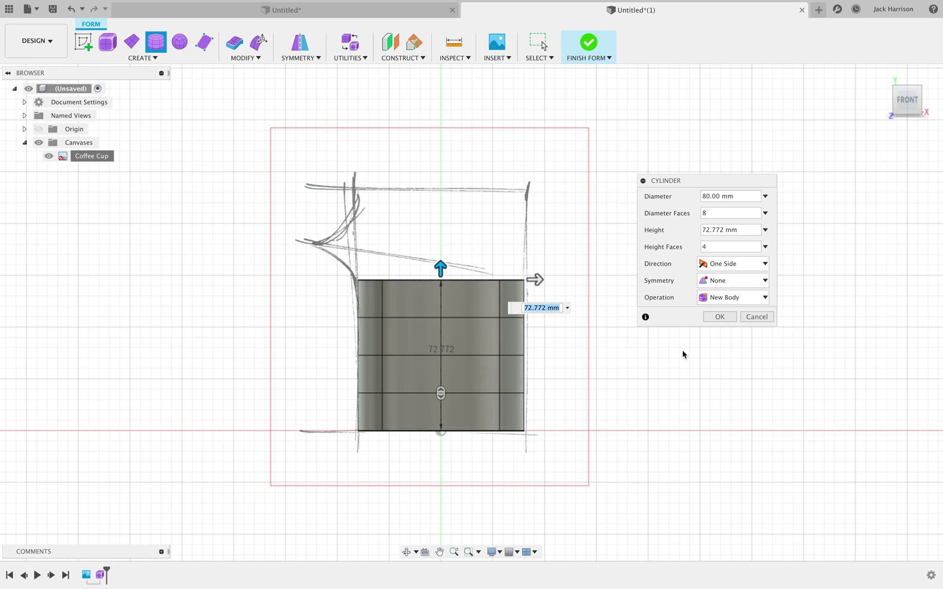
{"action": "left_click", "coordinate": [720, 317]}
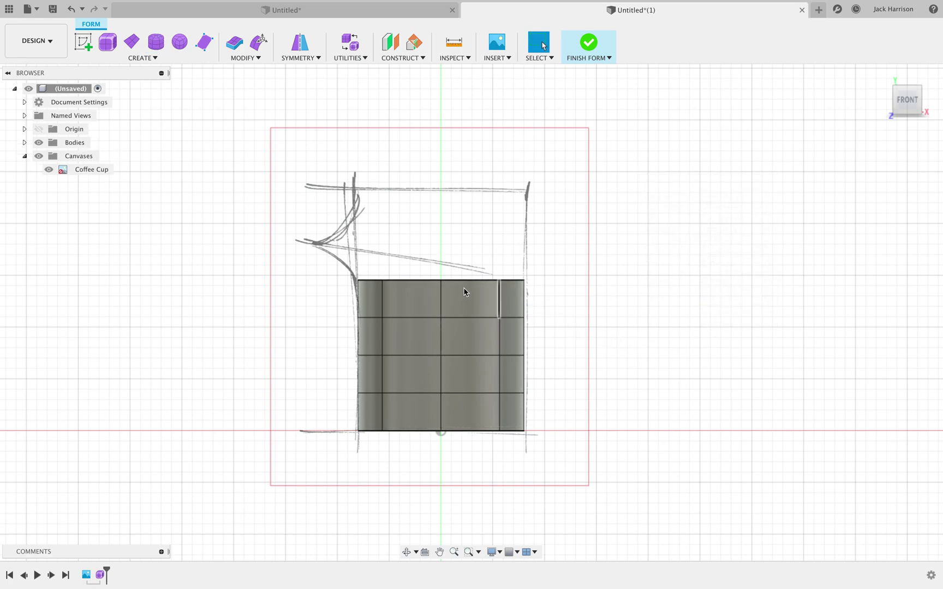
Select the cylinder's upper rim, its inner horizontal edge loops and one vertical edge line in turn
{"action": "middle_click_drag", "start_coordinate": [577, 314], "coordinate": [525, 325], "text": "shift"}
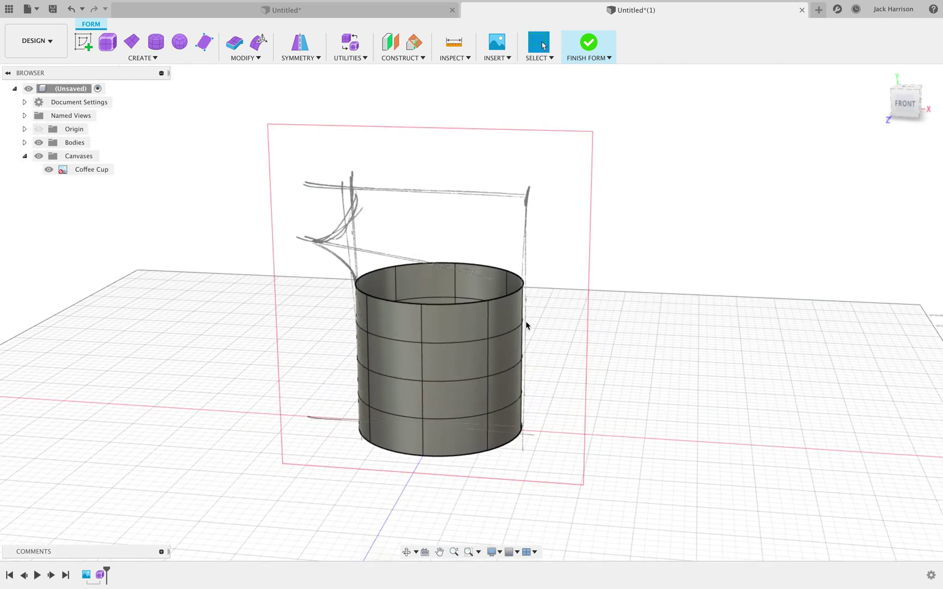
{"action": "double_click", "coordinate": [450, 308]}
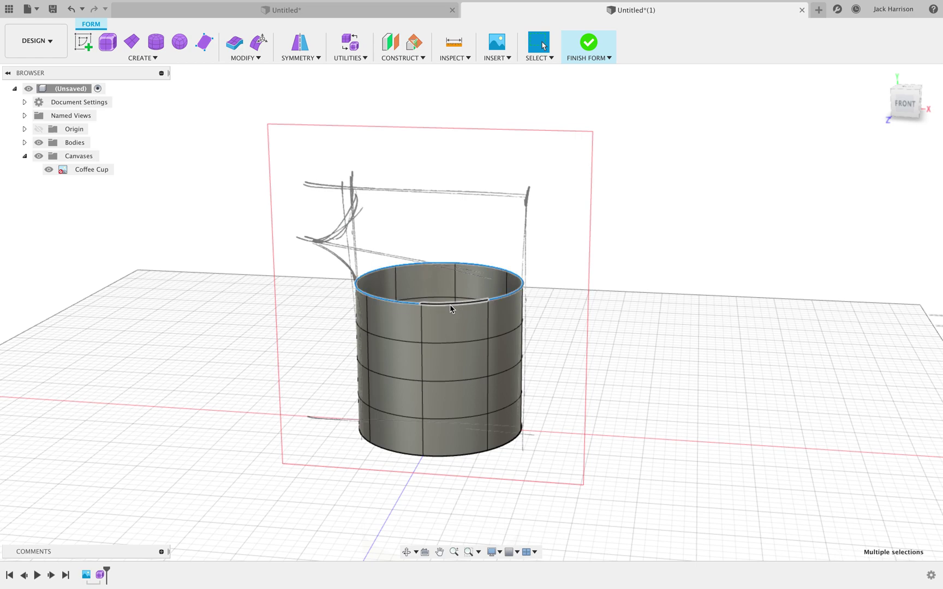
{"action": "double_click", "coordinate": [428, 343]}
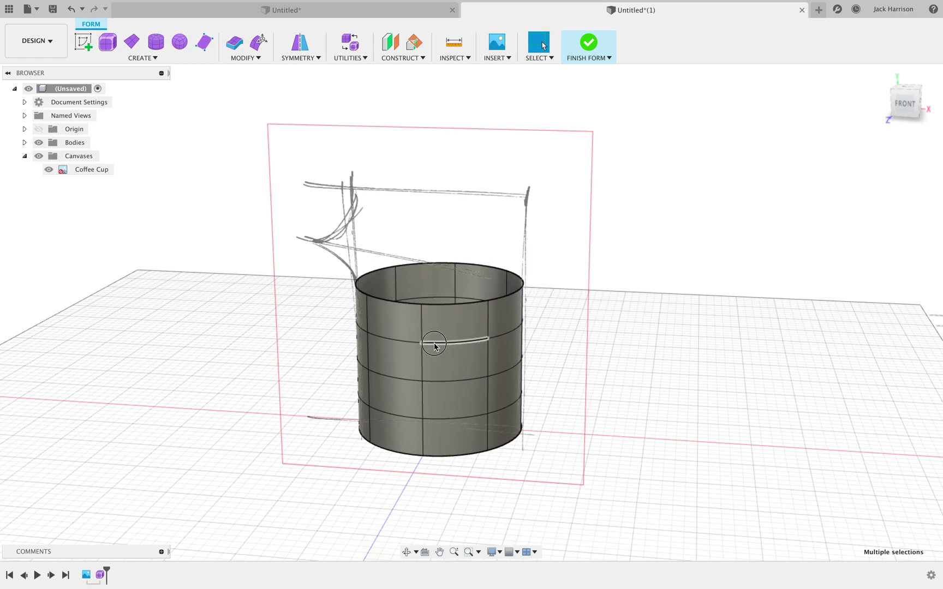
{"action": "double_click", "coordinate": [467, 381]}
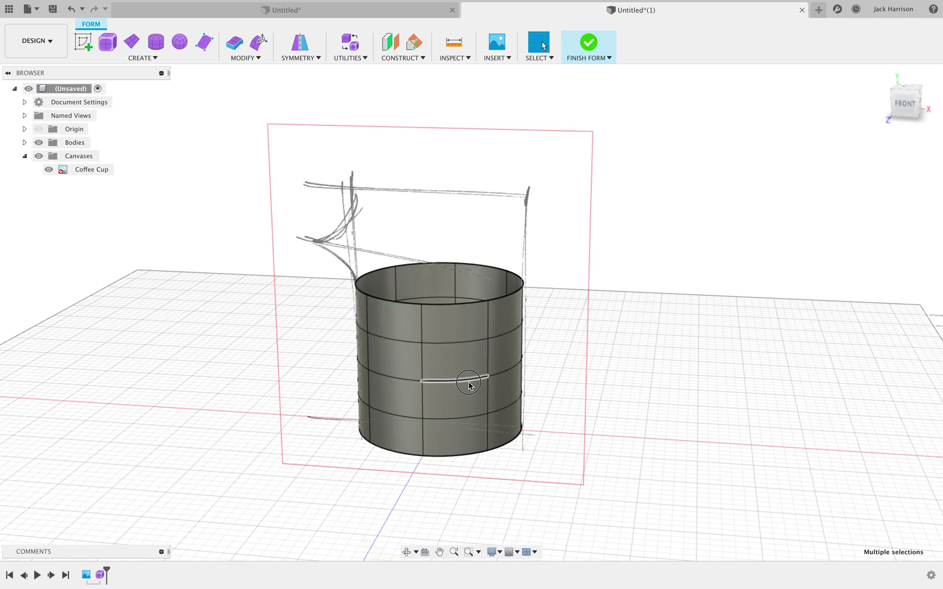
{"action": "double_click", "coordinate": [468, 420]}
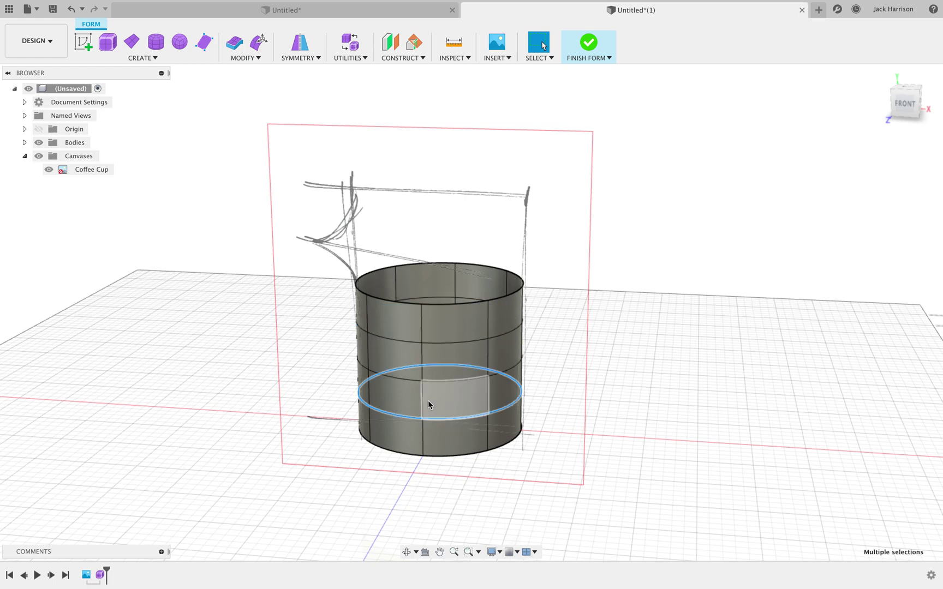
{"action": "double_click", "coordinate": [423, 397]}
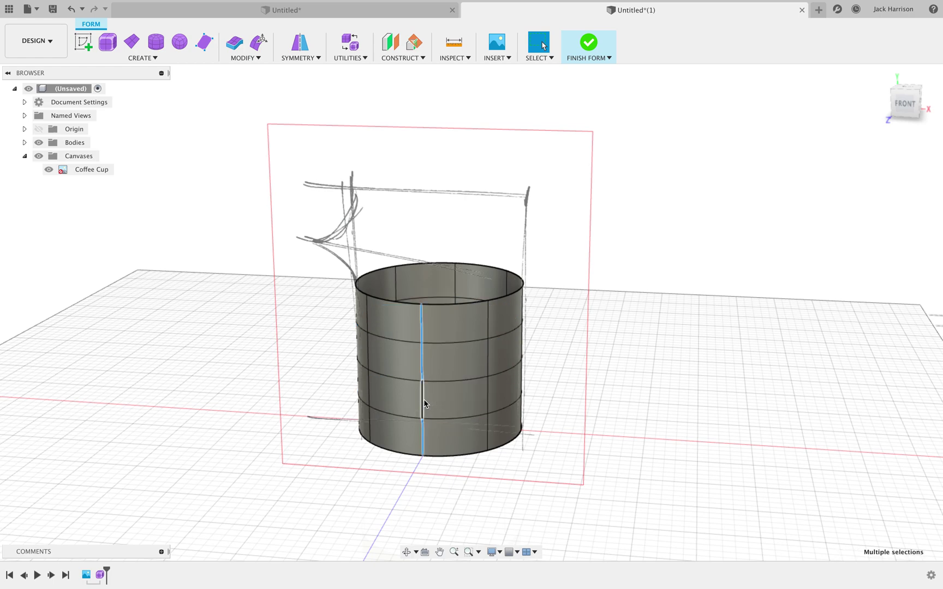
{"action": "double_click", "coordinate": [456, 304]}
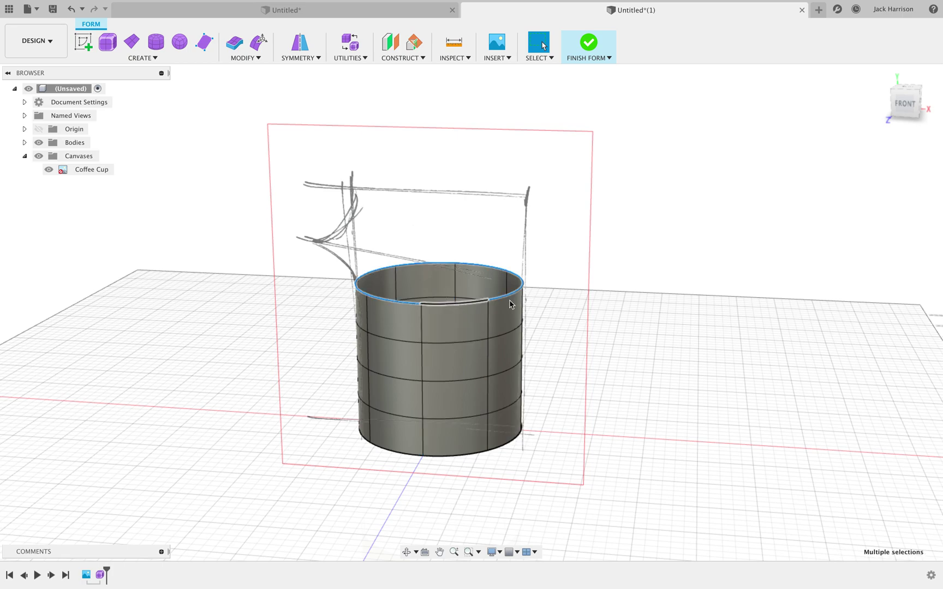
{"action": "left_click", "coordinate": [259, 42]}
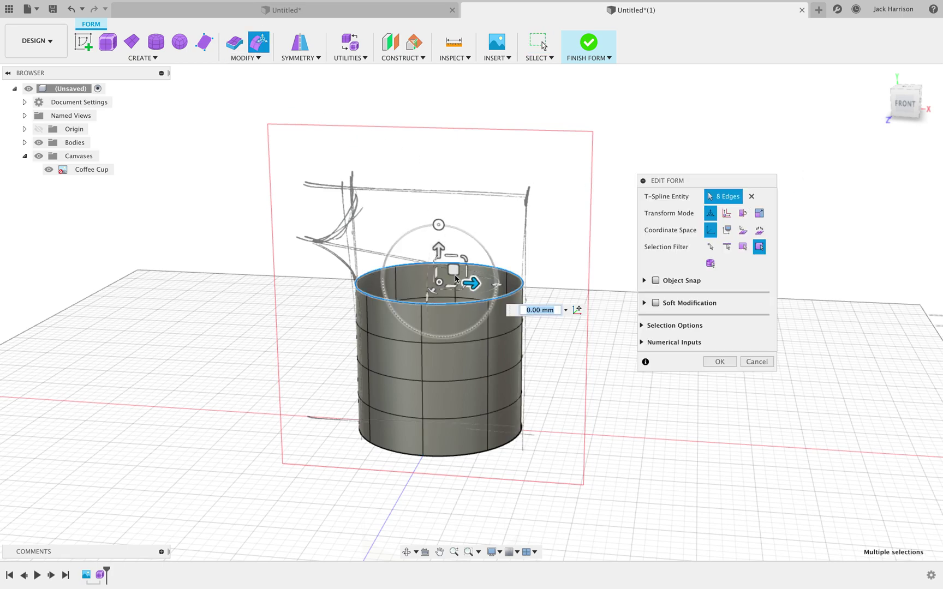
{"action": "left_click", "coordinate": [901, 109]}
{"action": "left_click", "coordinate": [756, 362]}
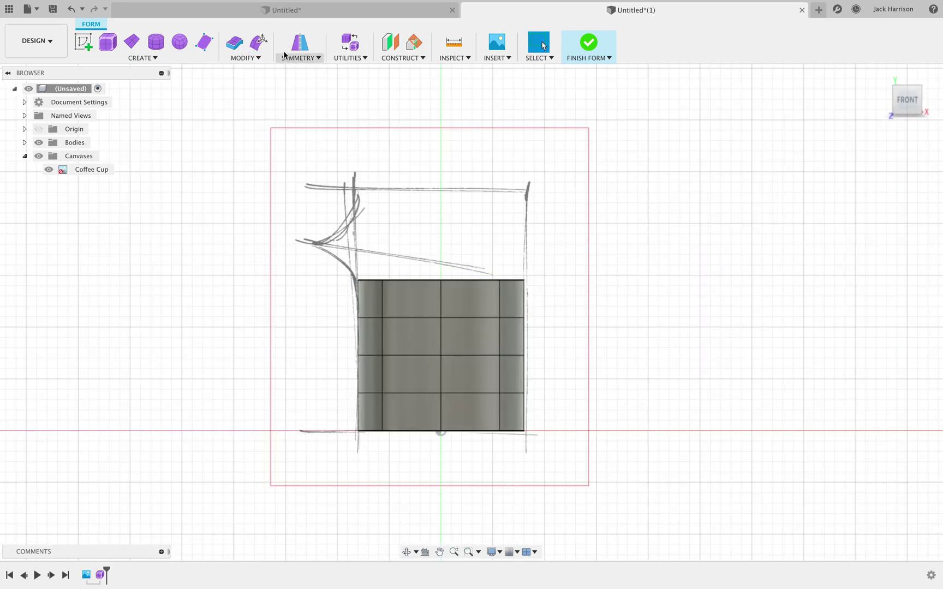
Extrude the cylinder's upper rim loop about 16.7 mm up with Edit Form, and in further rings to about 44.8 mm total, reaching the sketched cup top
{"action": "left_click", "coordinate": [259, 42]}
{"action": "double_click", "coordinate": [419, 281]}
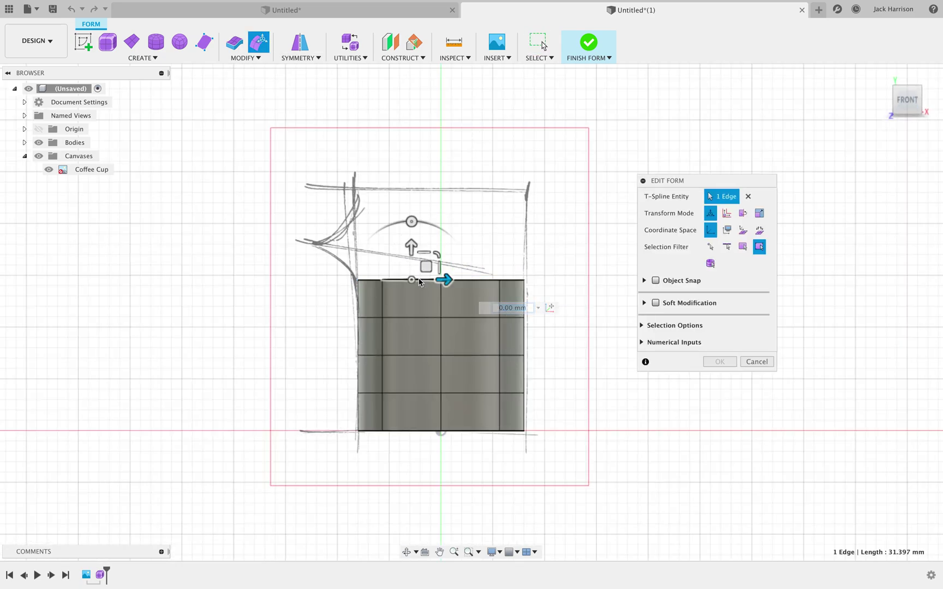
{"action": "middle_click_drag", "start_coordinate": [544, 258], "coordinate": [466, 274], "text": "shift"}
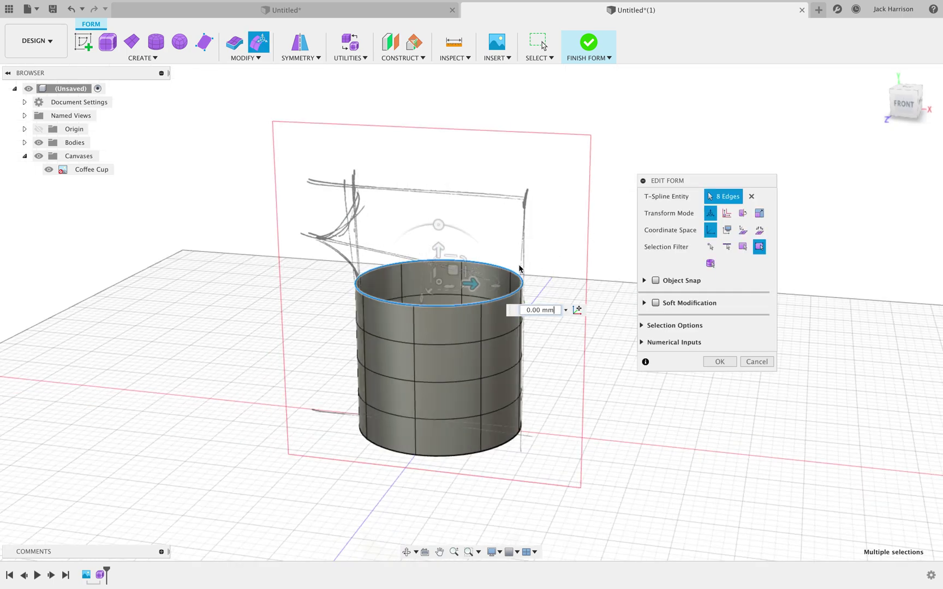
{"action": "left_click_drag", "start_coordinate": [457, 273], "coordinate": [475, 228]}
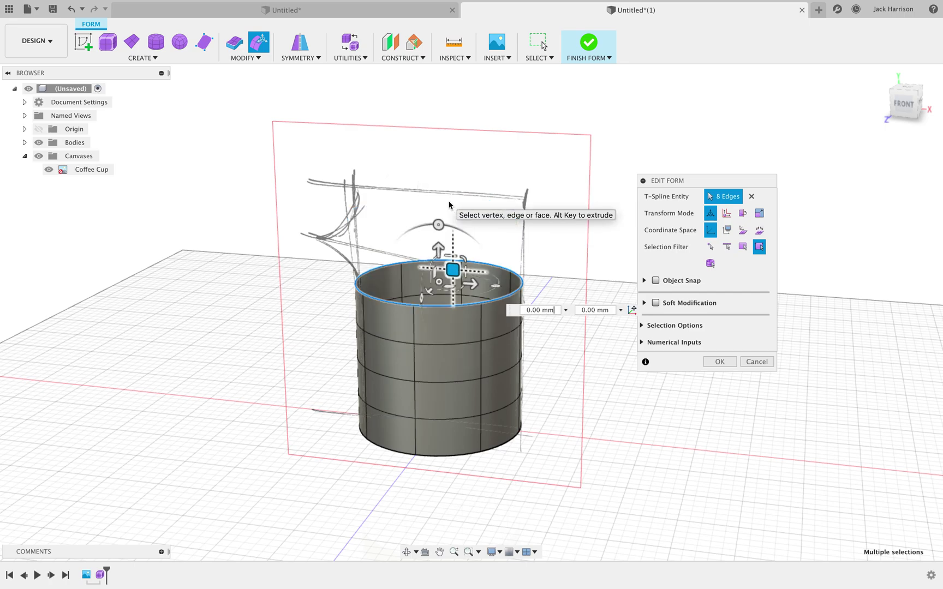
{"action": "left_click", "coordinate": [903, 104]}
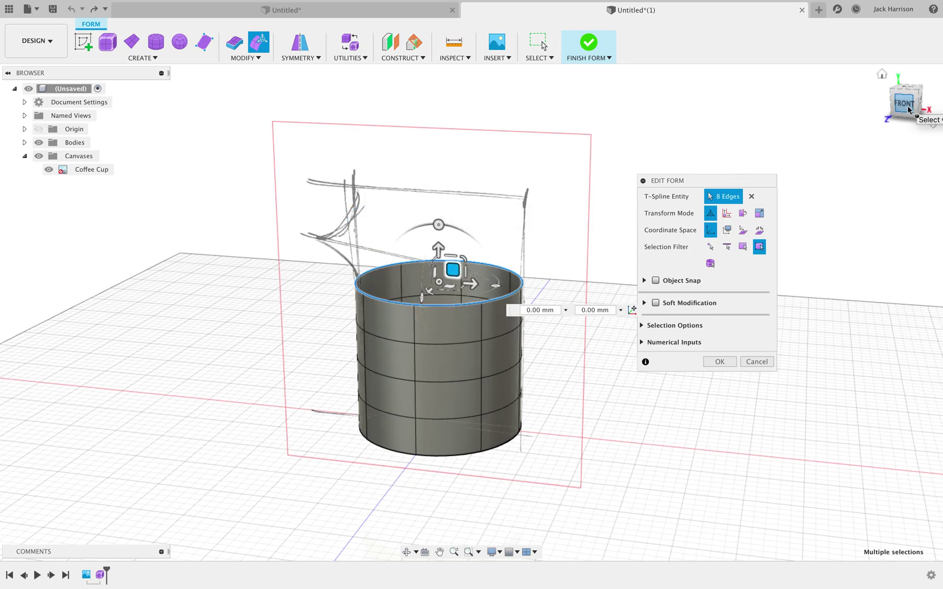
{"action": "scroll", "coordinate": [453, 238], "scroll_direction": "up", "scroll_amount": 1}
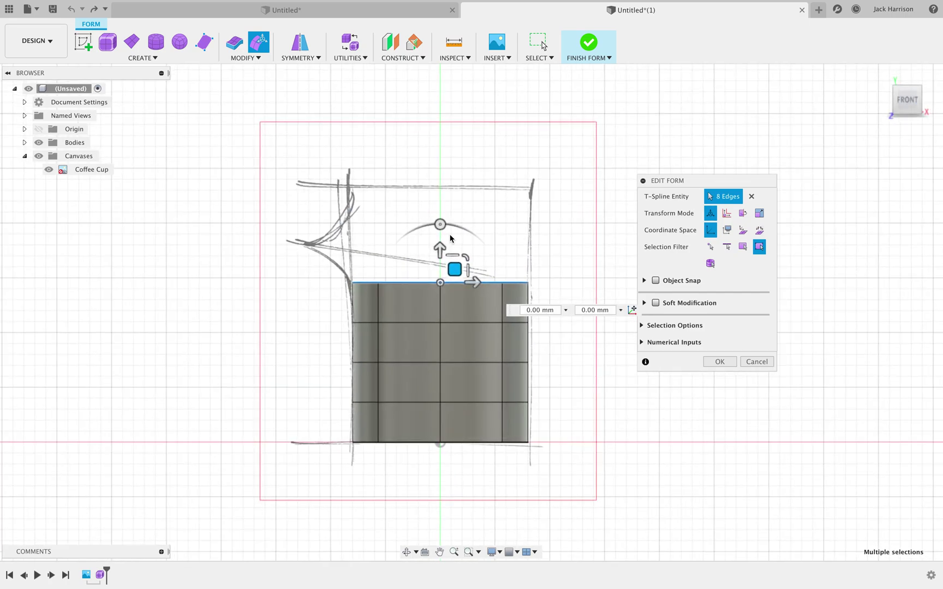
{"action": "left_click_drag", "start_coordinate": [440, 250], "coordinate": [443, 206]}
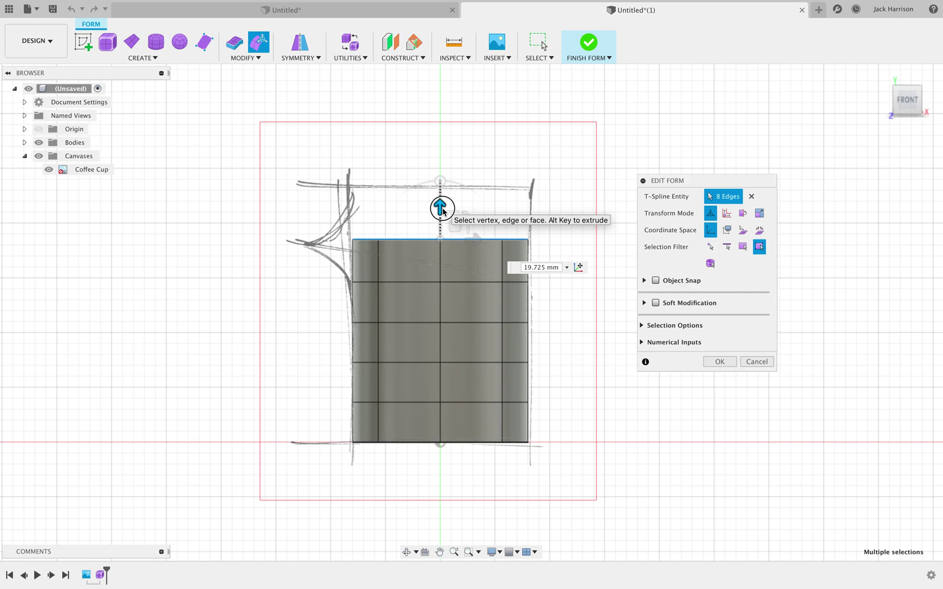
{"action": "left_click_drag", "start_coordinate": [443, 210], "coordinate": [442, 216]}
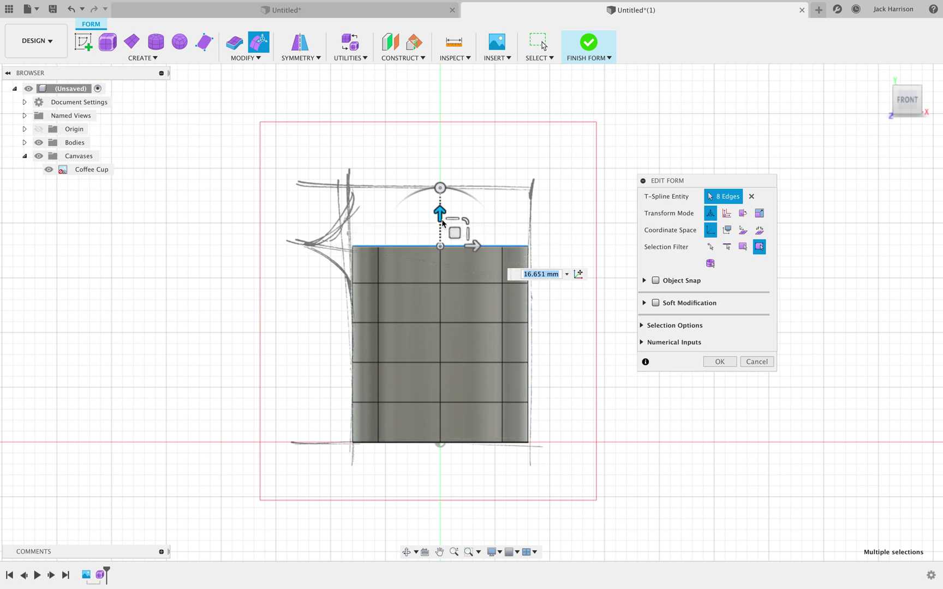
{"action": "left_click_drag", "start_coordinate": [440, 215], "coordinate": [446, 156]}
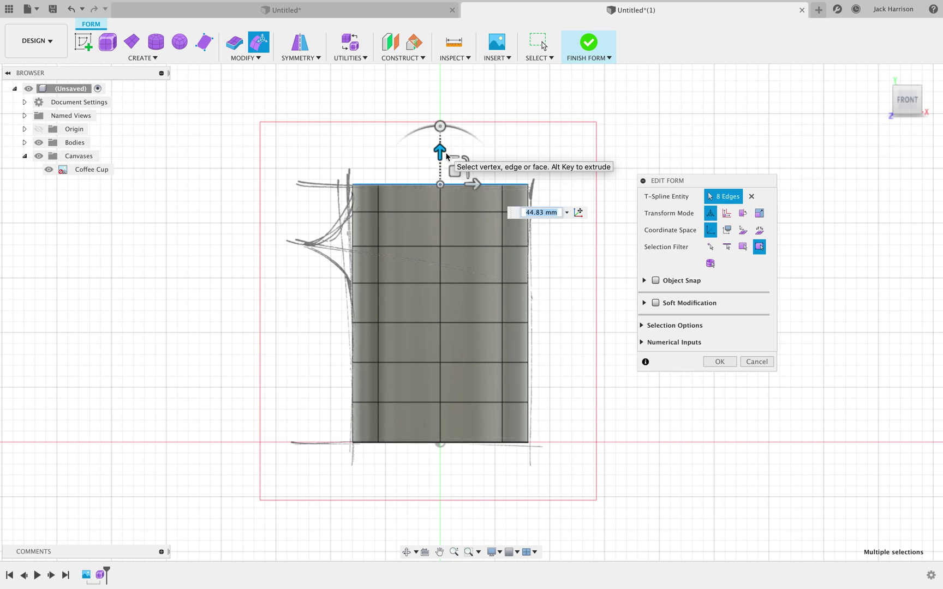
Rotate the edge loop near the sketched handle tip by -5 degrees and move it down about 4.6 mm to follow the slanted sketch line
{"action": "double_click", "coordinate": [476, 246]}
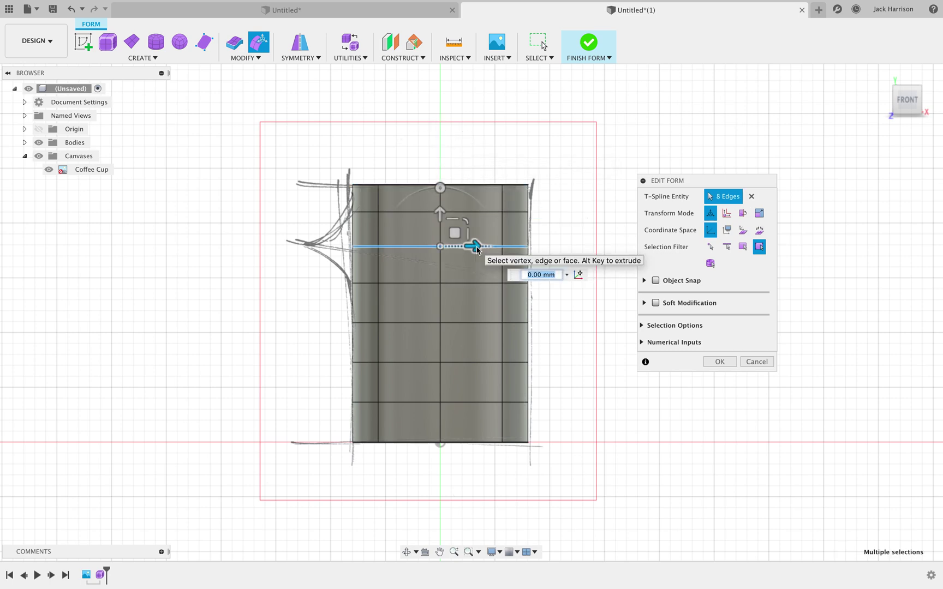
{"action": "scroll", "coordinate": [437, 253], "scroll_direction": "up", "scroll_amount": 2}
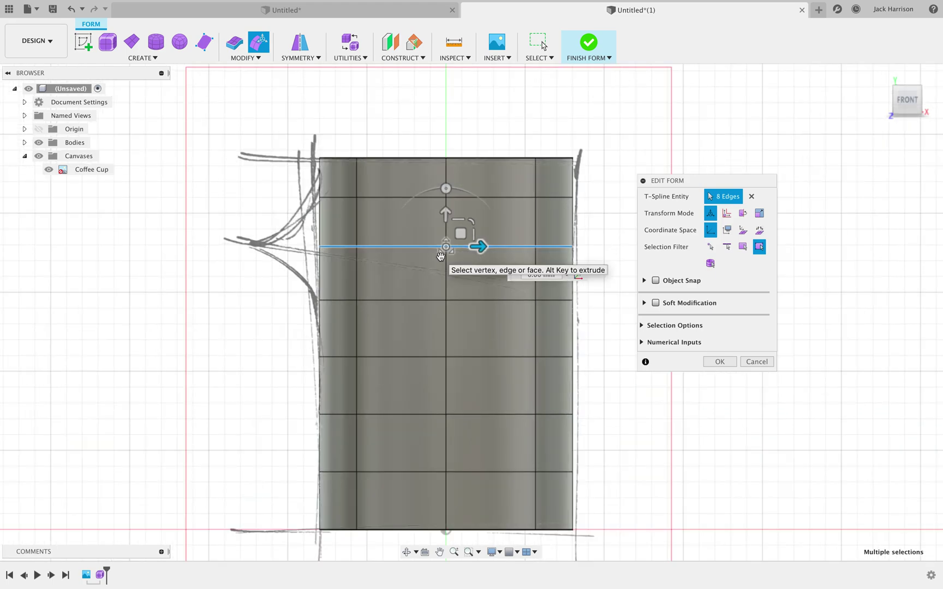
{"action": "left_click", "coordinate": [446, 189]}
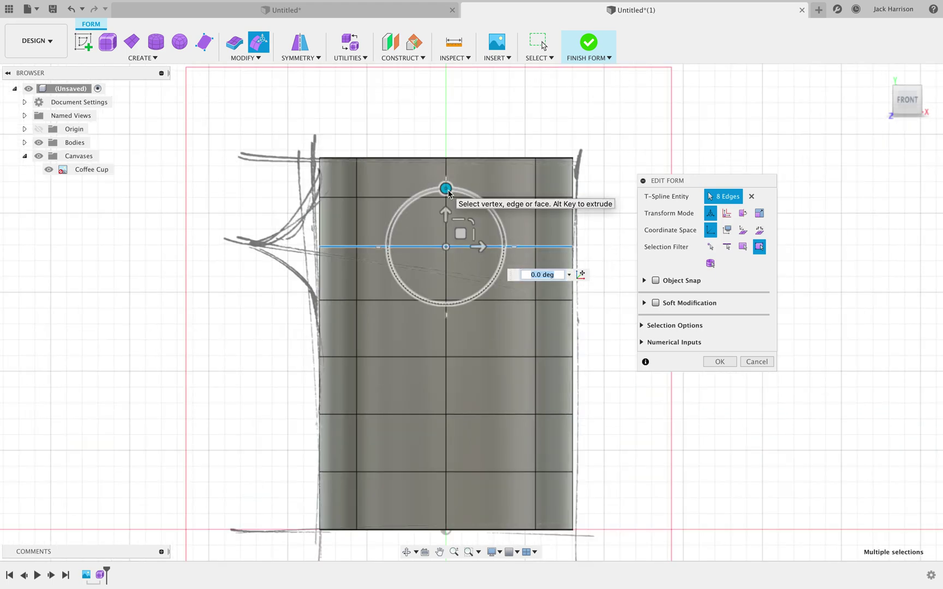
{"action": "key", "text": "Return"}
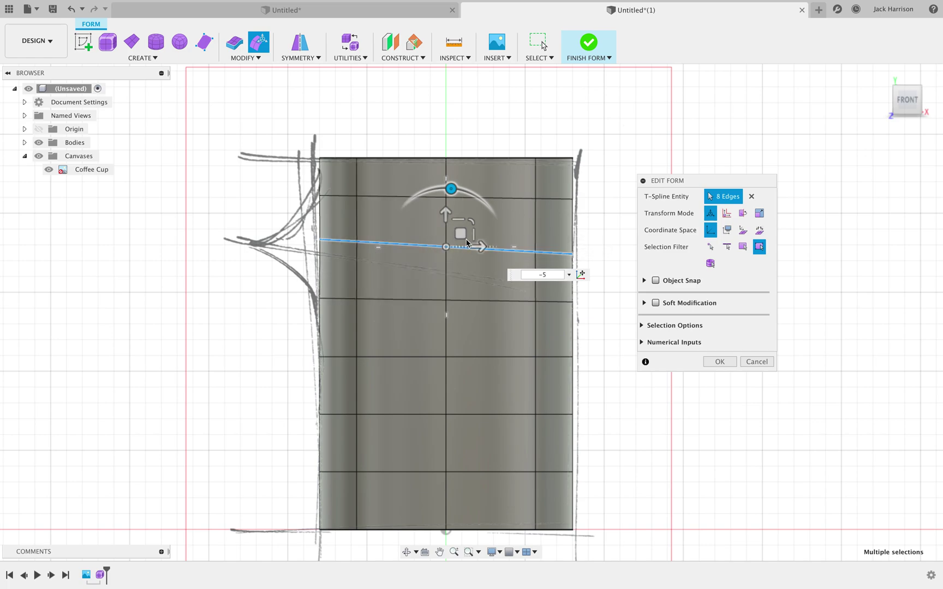
{"action": "left_click_drag", "start_coordinate": [446, 212], "coordinate": [445, 231]}
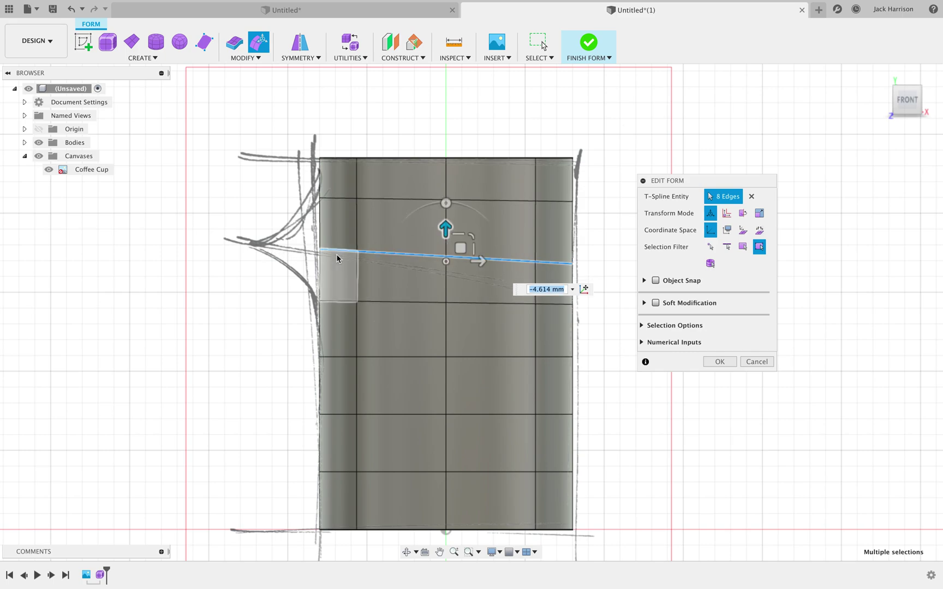
{"action": "left_click", "coordinate": [623, 331]}
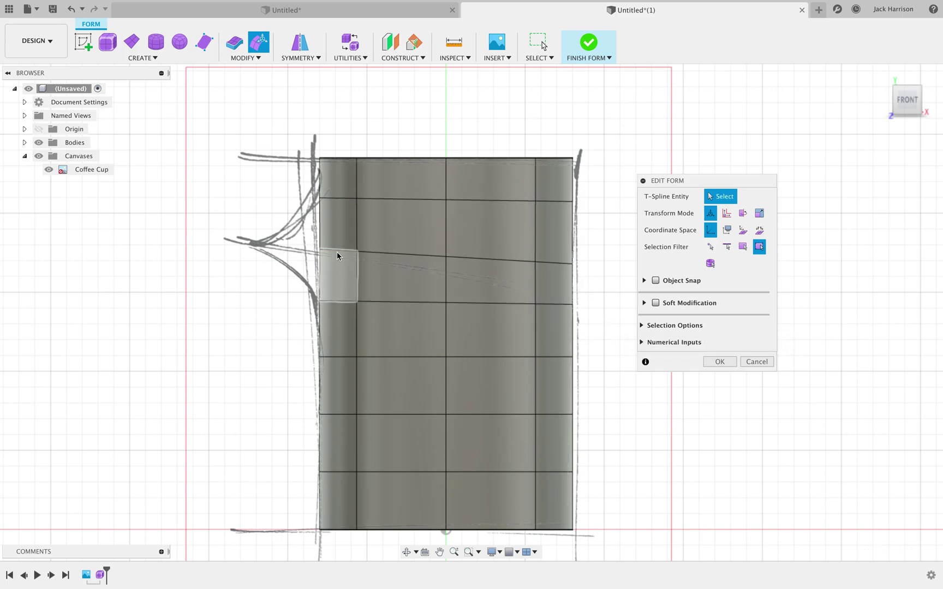
Select the two handle-side edges of the slanted loop and move them outward with Edit Form to meet the sketched handle tip
{"action": "middle_click_drag", "start_coordinate": [337, 251], "coordinate": [369, 269], "text": "shift"}
{"action": "left_click", "coordinate": [350, 278]}
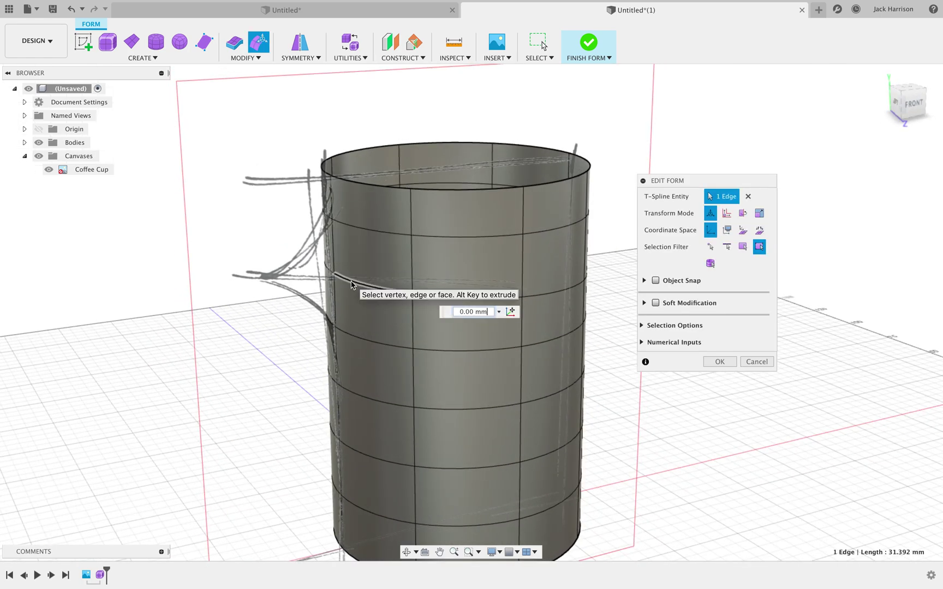
{"action": "left_click", "coordinate": [327, 263], "text": "shift"}
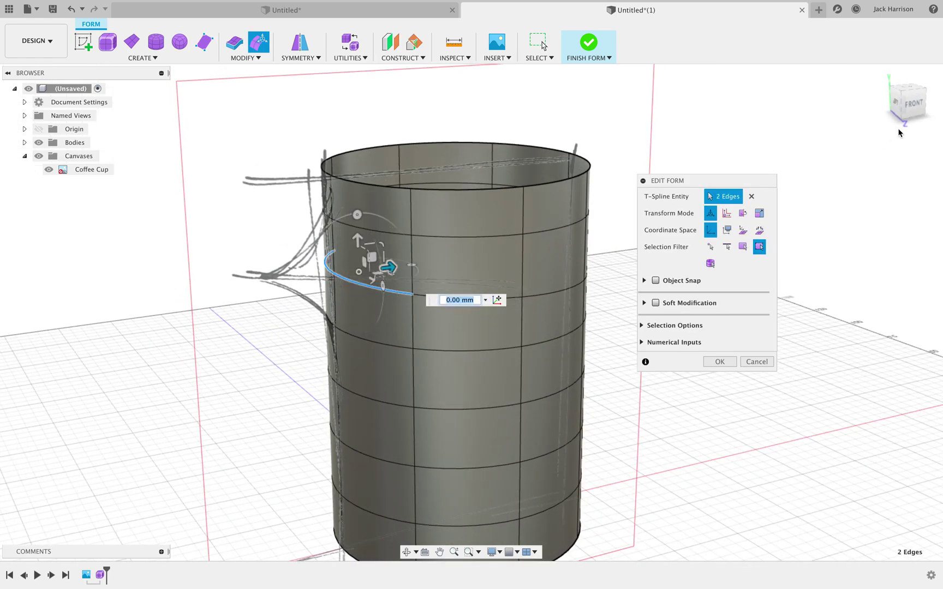
{"action": "key", "text": "F5"}
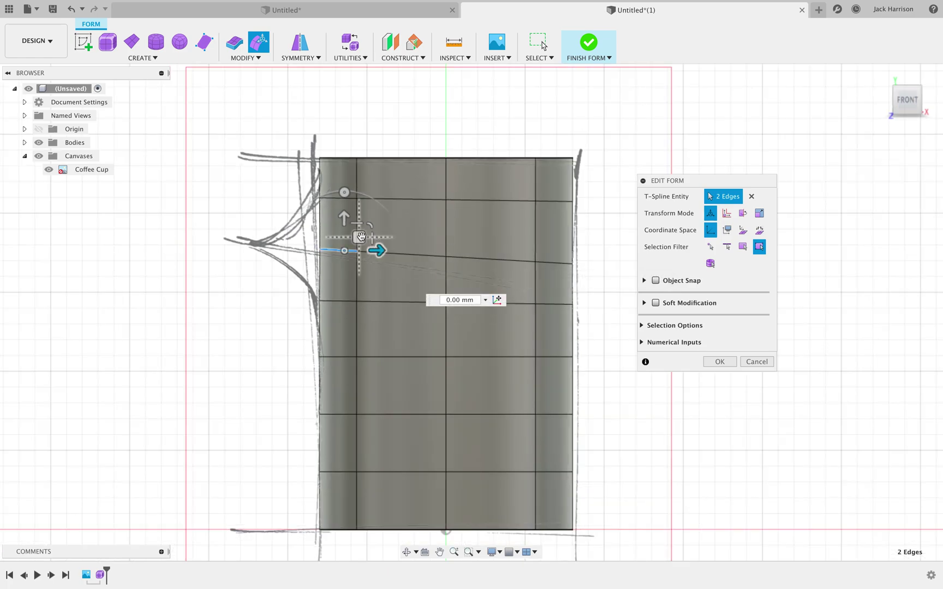
{"action": "left_click_drag", "start_coordinate": [353, 238], "coordinate": [264, 232]}
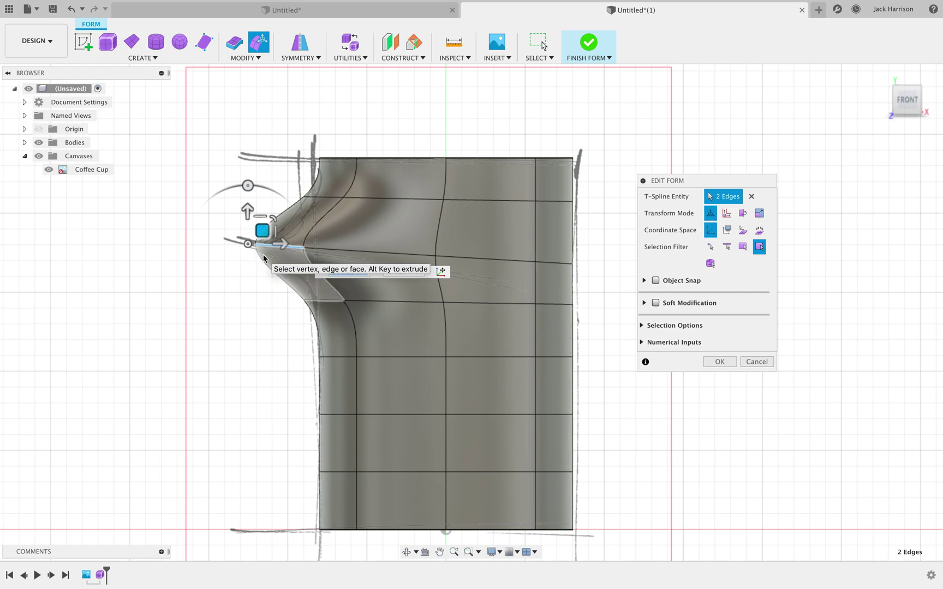
{"action": "left_click", "coordinate": [719, 361]}
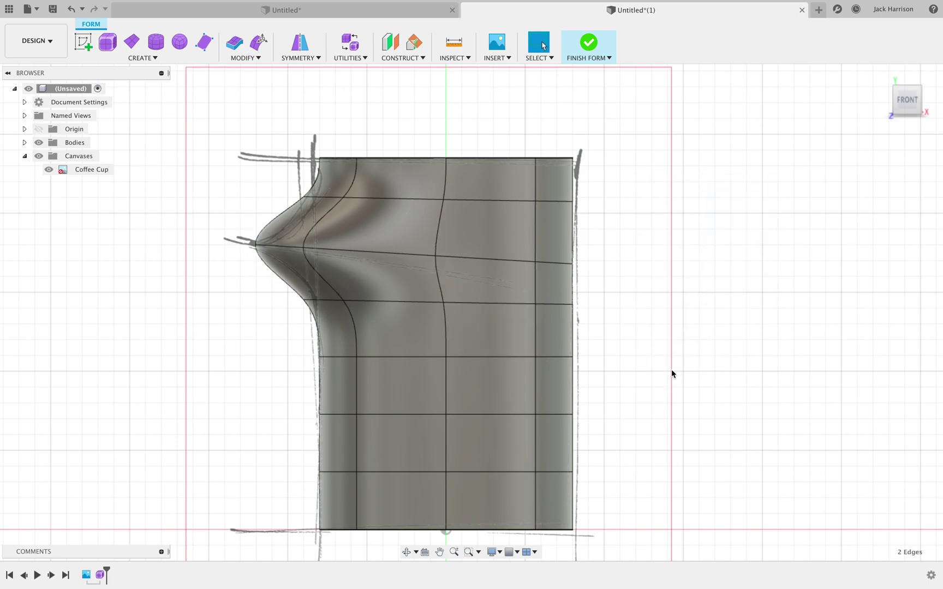
Crease the two edges at the handle tip and compare the sharpened profile with the sketch from the front
{"action": "scroll", "coordinate": [676, 368], "scroll_direction": "up", "scroll_amount": 2}
{"action": "scroll", "coordinate": [676, 369], "scroll_direction": "down", "scroll_amount": 2}
{"action": "middle_click_drag", "start_coordinate": [625, 346], "coordinate": [313, 202], "text": "shift"}
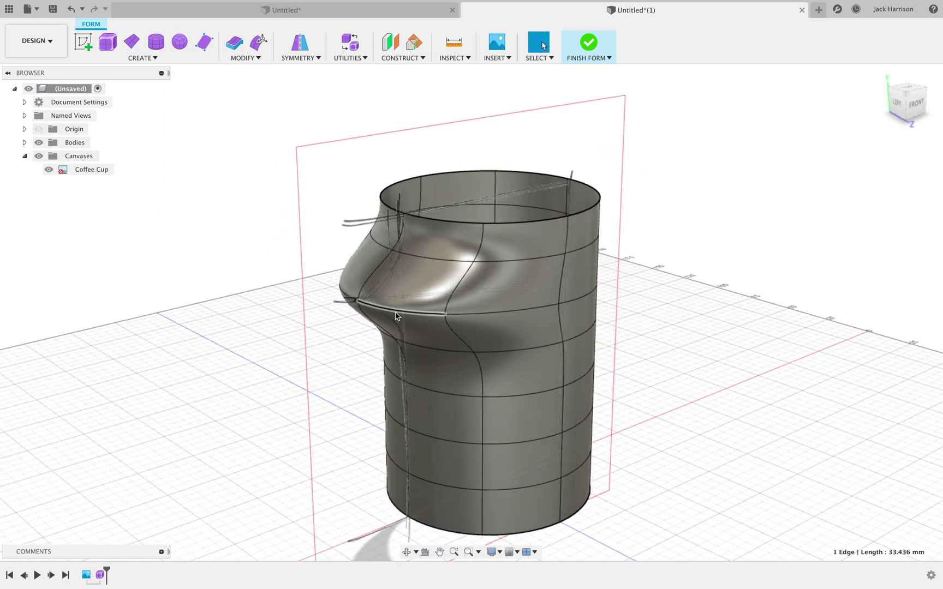
{"action": "left_click", "coordinate": [343, 294], "text": "shift"}
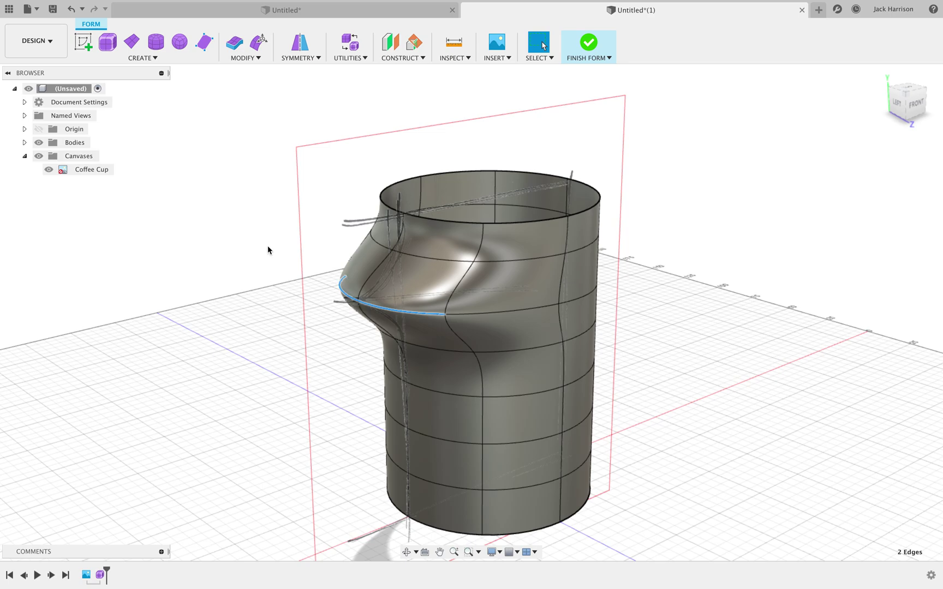
{"action": "left_click", "coordinate": [247, 59]}
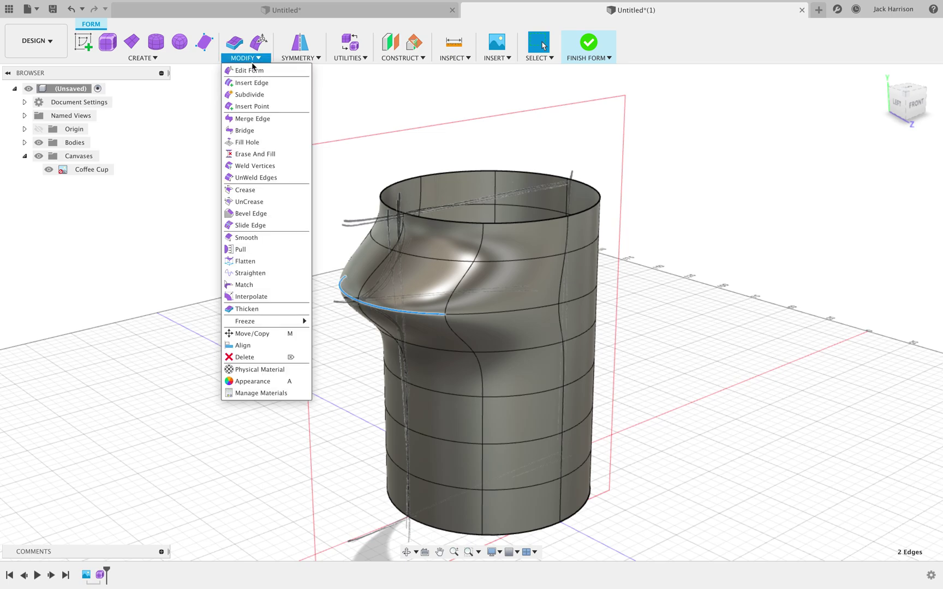
{"action": "left_click", "coordinate": [260, 188]}
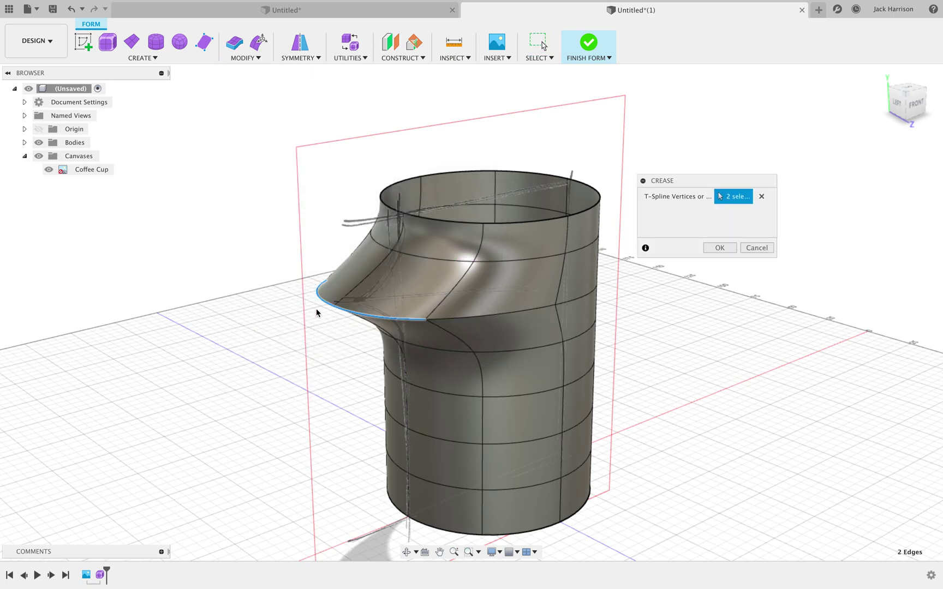
{"action": "left_click", "coordinate": [921, 112]}
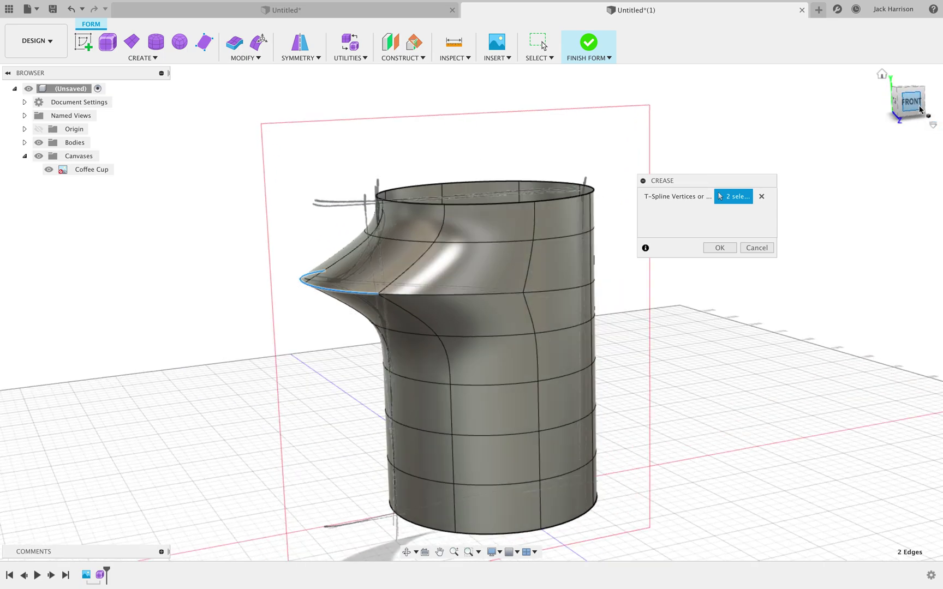
{"action": "scroll", "coordinate": [383, 262], "scroll_direction": "up", "scroll_amount": 5}
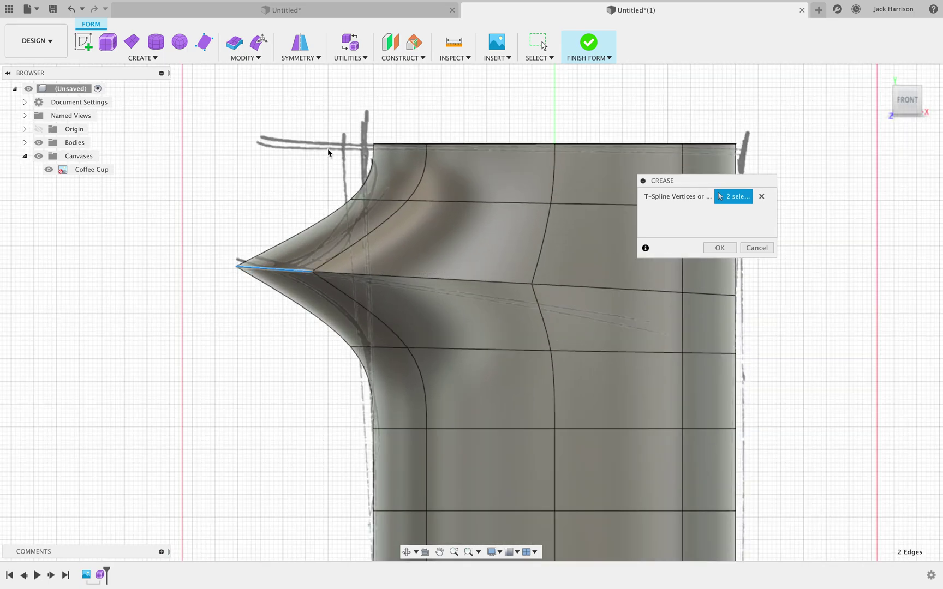
{"action": "left_click", "coordinate": [259, 42]}
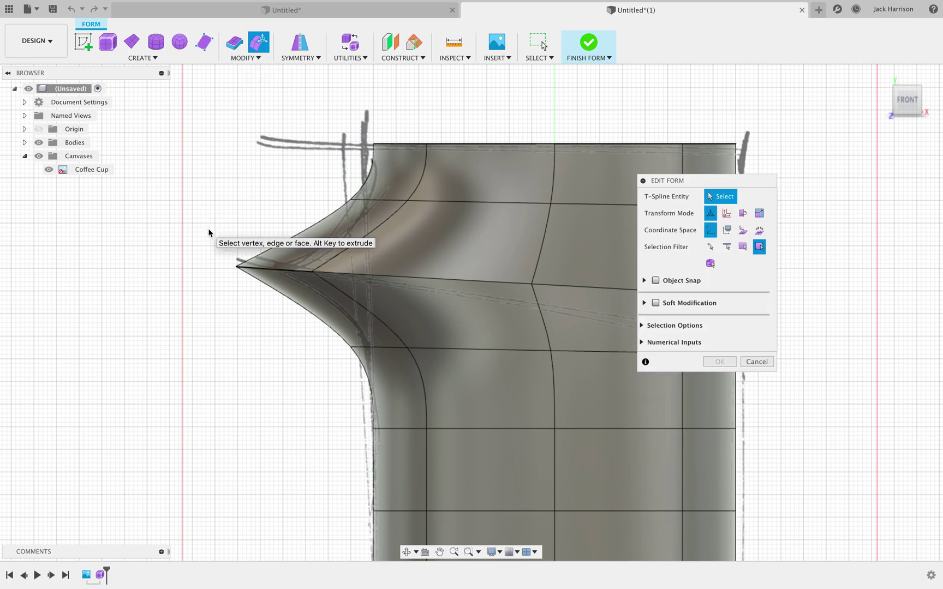
{"action": "left_click_drag", "start_coordinate": [206, 218], "coordinate": [397, 335]}
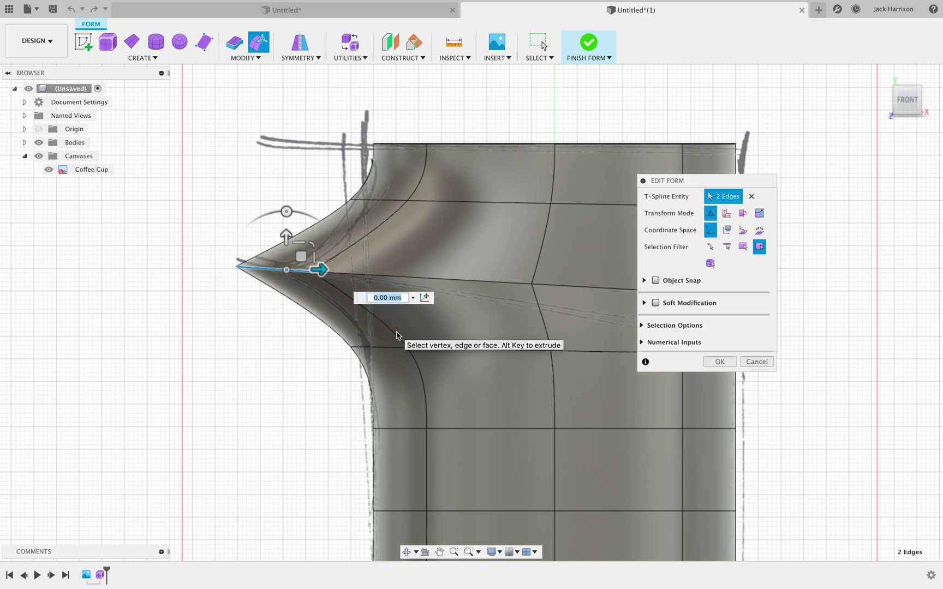
{"action": "left_click", "coordinate": [185, 271]}
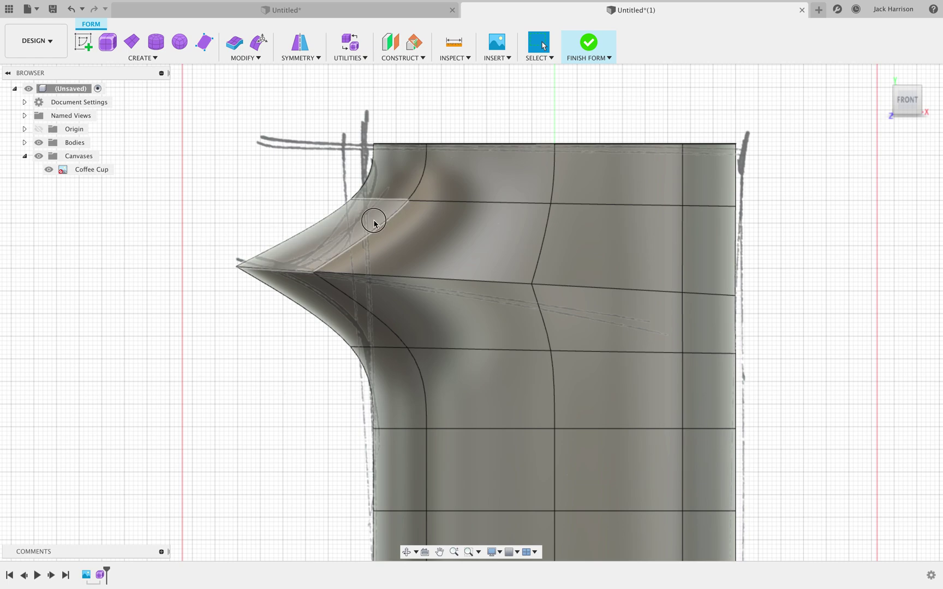
{"action": "left_click_drag", "start_coordinate": [349, 233], "coordinate": [172, 325]}
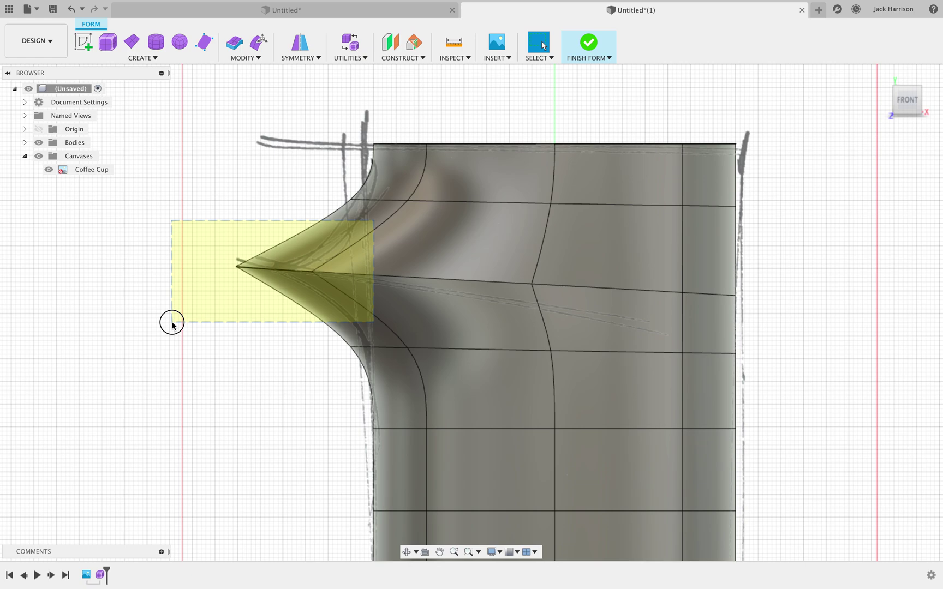
{"action": "left_click_drag", "start_coordinate": [172, 325], "coordinate": [172, 326]}
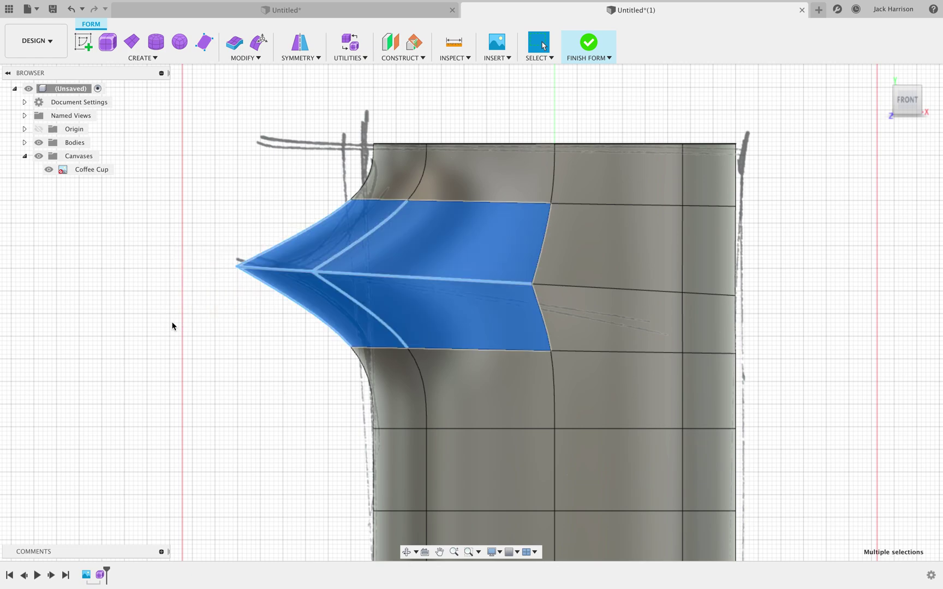
{"action": "left_click", "coordinate": [227, 327]}
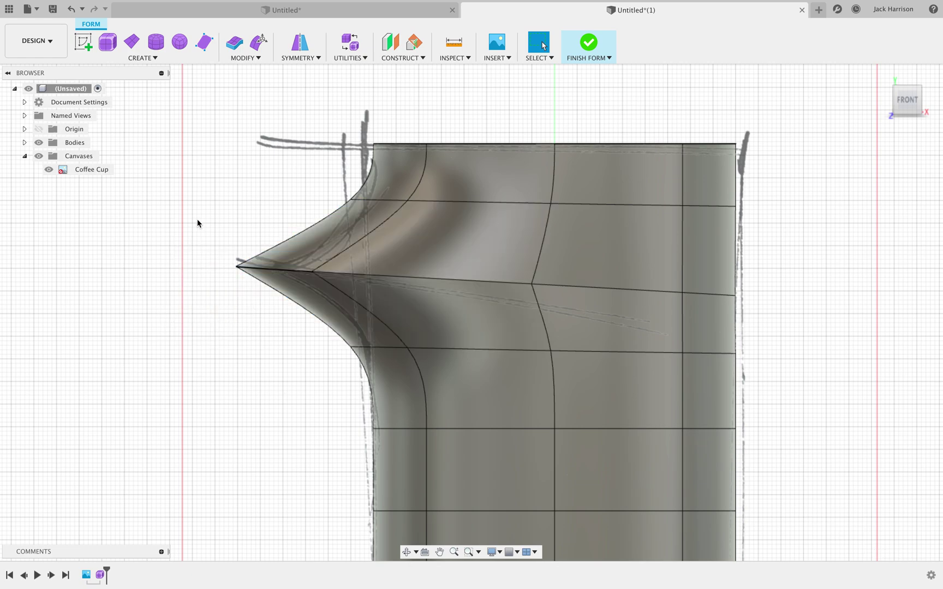
Window-select the two creased handle-tip edges and move them about 8.554 mm toward the cup and 0.868 mm down with Edit Form
{"action": "left_click_drag", "start_coordinate": [197, 219], "coordinate": [360, 315]}
{"action": "left_click", "coordinate": [260, 44]}
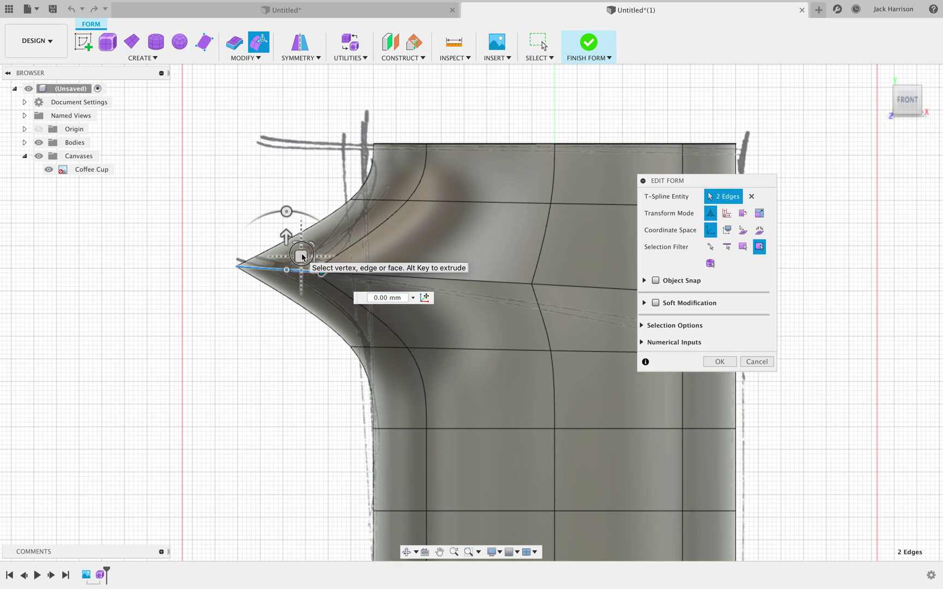
{"action": "left_click_drag", "start_coordinate": [301, 257], "coordinate": [340, 262]}
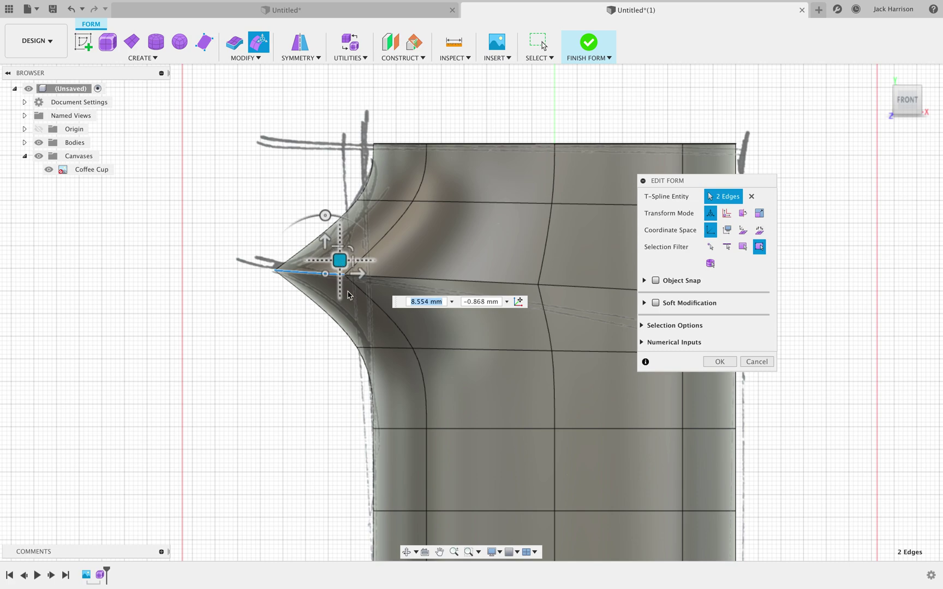
Rotate the whole edge loop just below the handle tip by -5 degrees
{"action": "scroll", "coordinate": [246, 380], "scroll_direction": "down", "scroll_amount": 2}
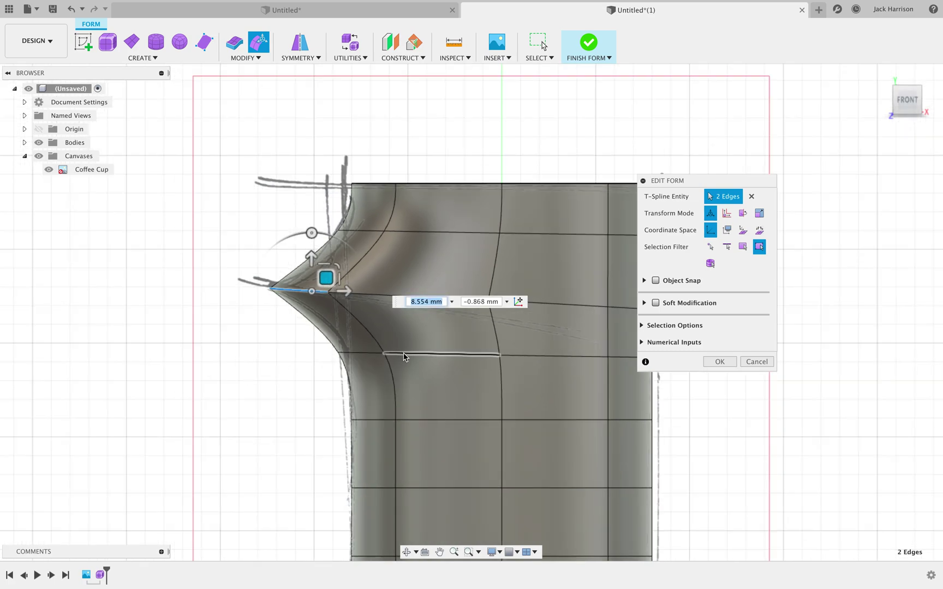
{"action": "double_click", "coordinate": [360, 353]}
{"action": "middle_click_drag", "start_coordinate": [320, 357], "coordinate": [218, 354]}
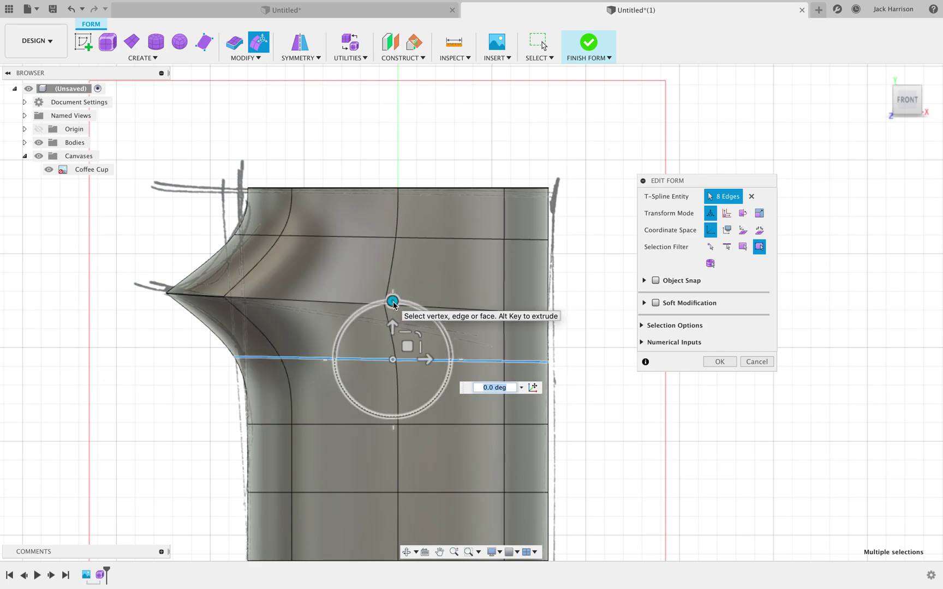
{"action": "type", "text": "-5"}
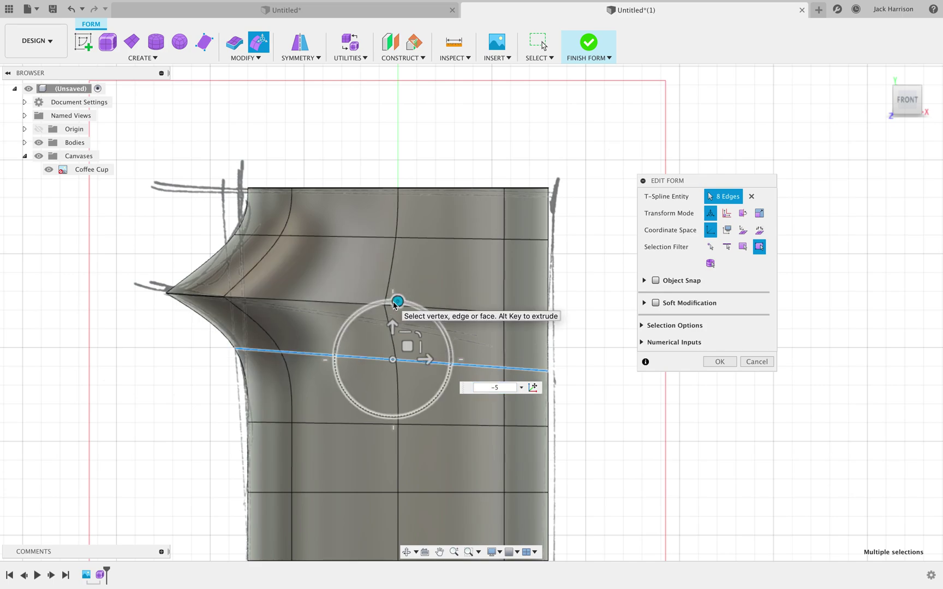
Rotate the whole edge loop just above the handle tip by 5 degrees, check the cup's shape, and accept the form edits
{"action": "left_click", "coordinate": [246, 236]}
{"action": "double_click", "coordinate": [337, 237]}
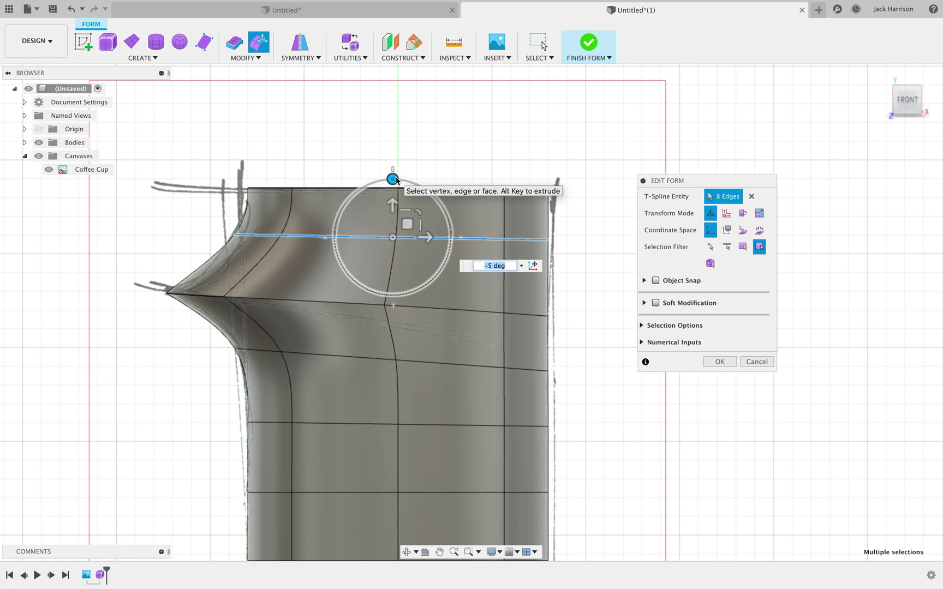
{"action": "key", "text": "Return"}
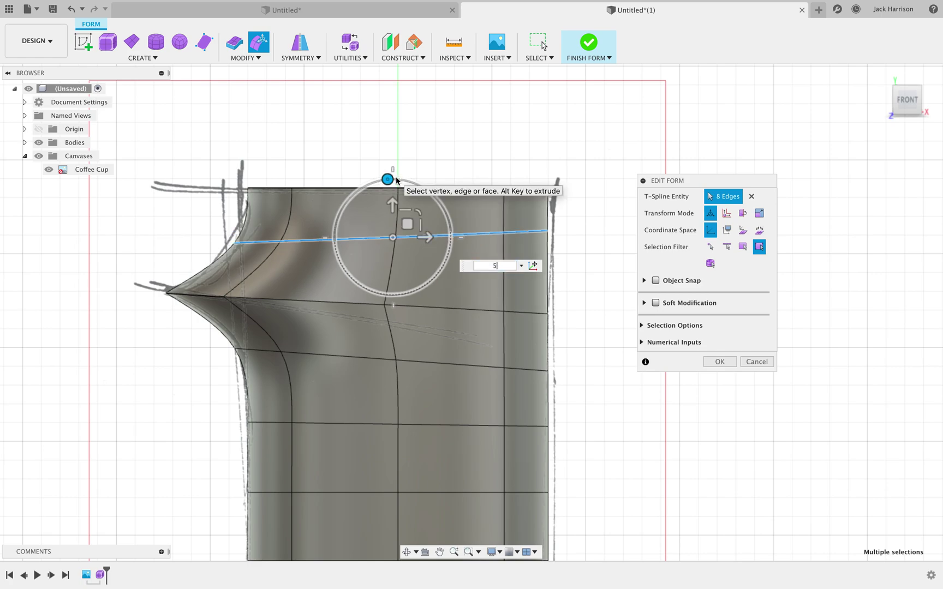
{"action": "scroll", "coordinate": [407, 297], "scroll_direction": "down", "scroll_amount": 2}
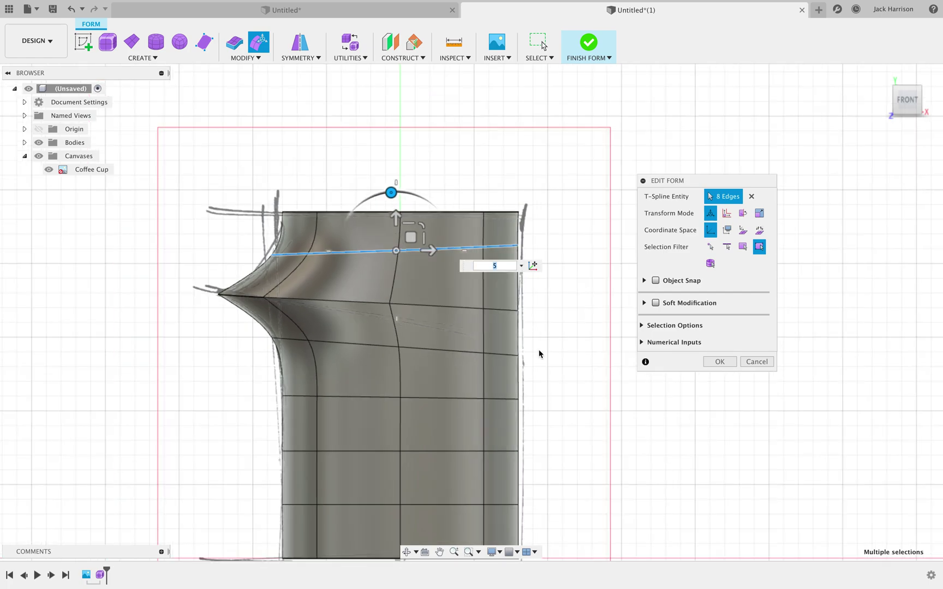
{"action": "middle_click_drag", "start_coordinate": [539, 353], "coordinate": [547, 275]}
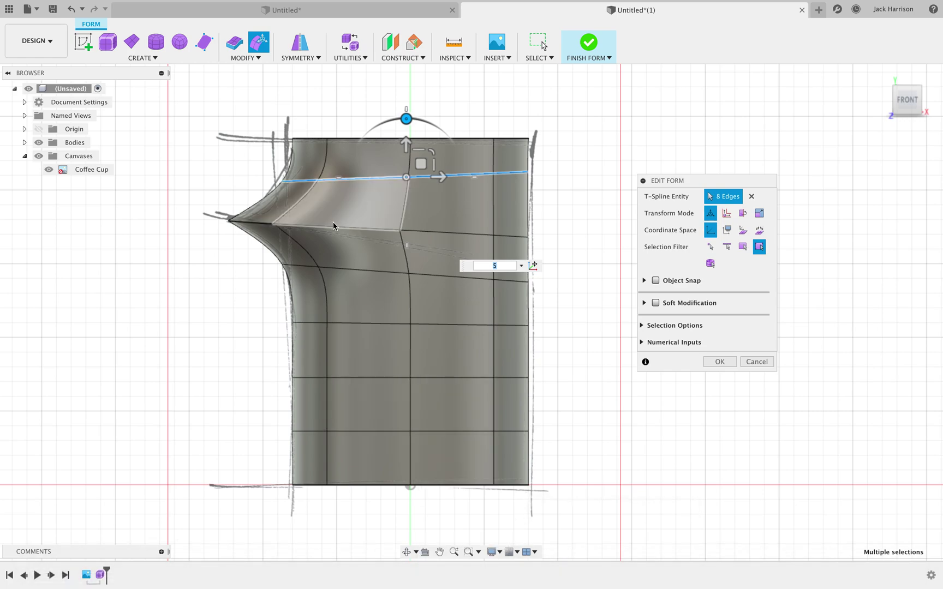
{"action": "middle_click_drag", "start_coordinate": [368, 305], "coordinate": [245, 212], "text": "shift"}
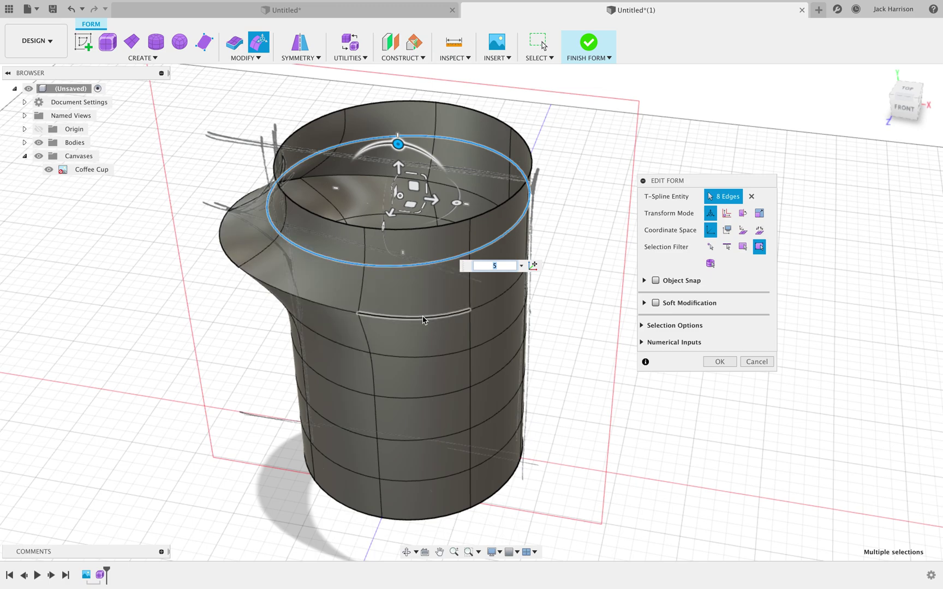
{"action": "left_click", "coordinate": [719, 362]}
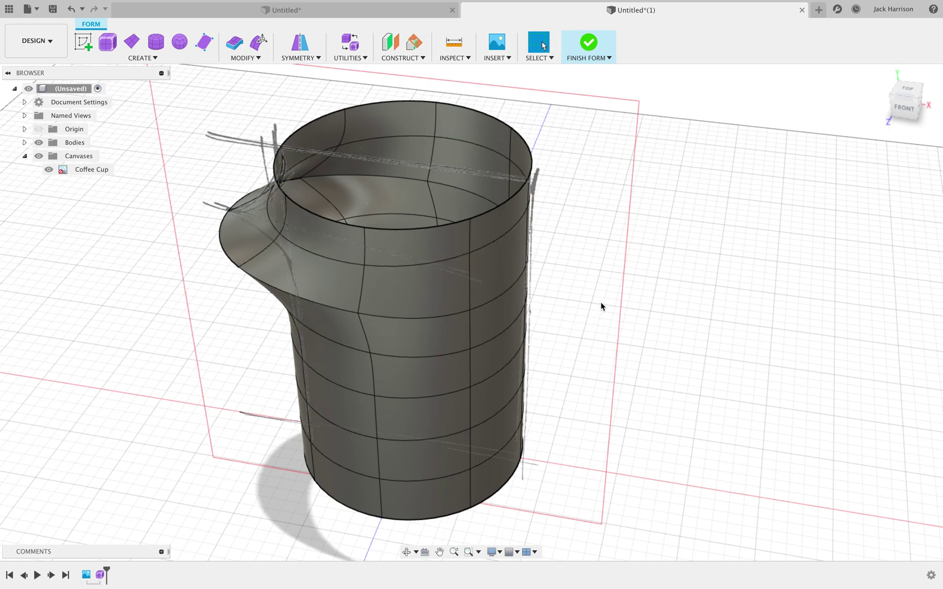
Finish the form and hide the Coffee Cup canvas
{"action": "middle_click_drag", "start_coordinate": [601, 305], "coordinate": [576, 48], "text": "shift"}
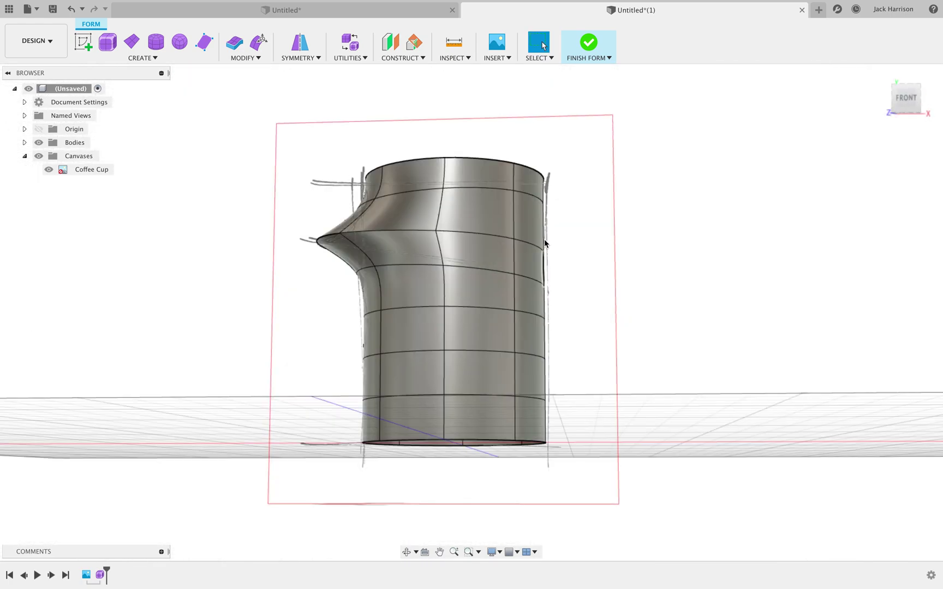
{"action": "left_click", "coordinate": [587, 46]}
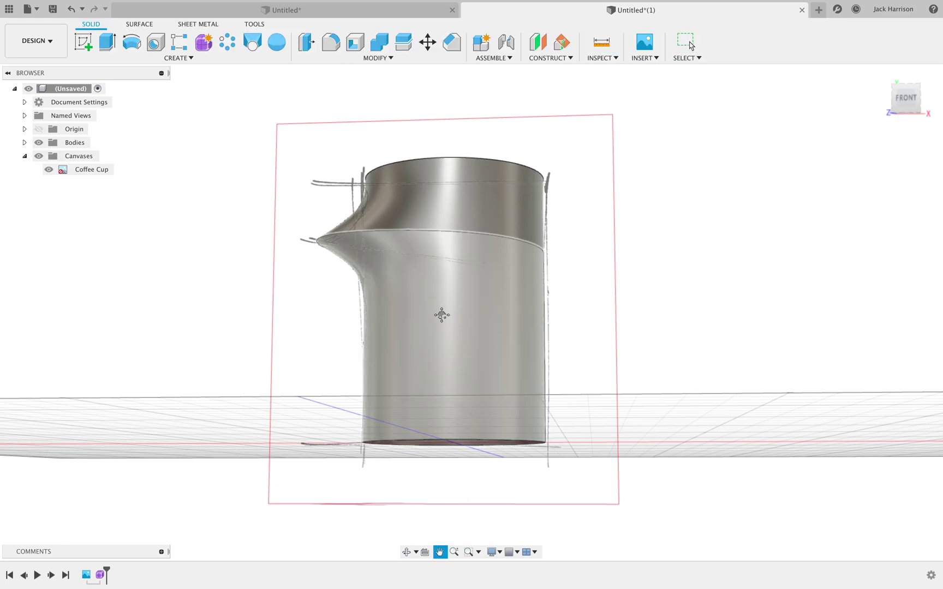
{"action": "middle_click_drag", "start_coordinate": [442, 315], "coordinate": [261, 184], "text": "shift"}
{"action": "left_click", "coordinate": [48, 169]}
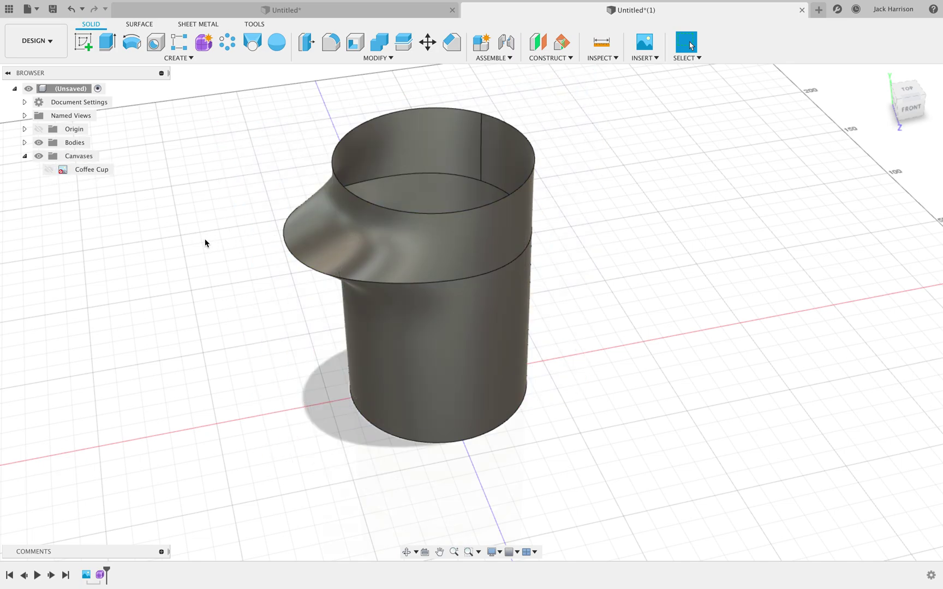
{"action": "middle_click_drag", "start_coordinate": [204, 238], "coordinate": [406, 264]}
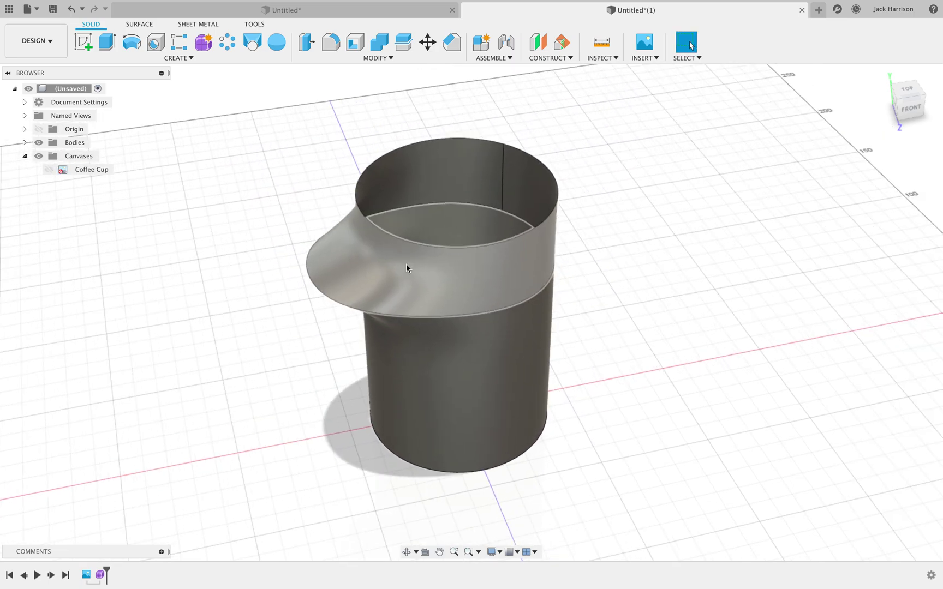
Close the cup's open bottom with a Patch surface along its boundary edge, created as a new body
{"action": "left_click", "coordinate": [135, 22]}
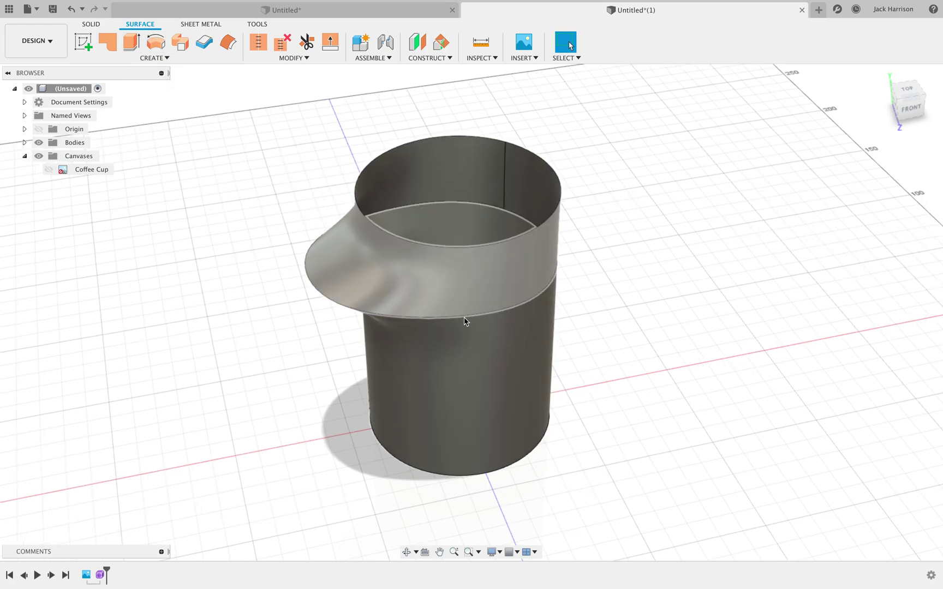
{"action": "scroll", "coordinate": [461, 336], "scroll_direction": "up", "scroll_amount": 1}
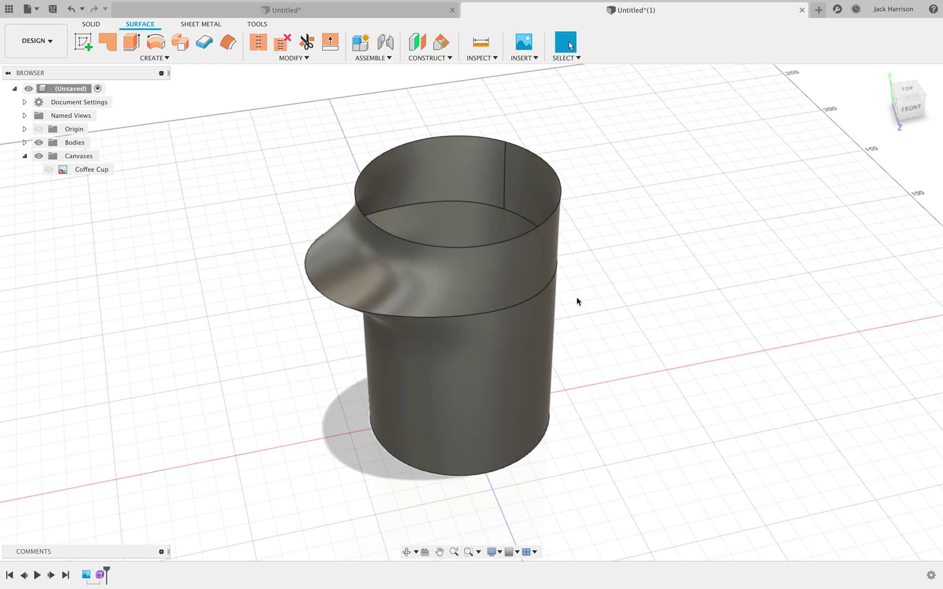
{"action": "key", "text": "F4"}
{"action": "left_click_drag", "start_coordinate": [576, 299], "coordinate": [570, 215]}
{"action": "key", "text": "Escape"}
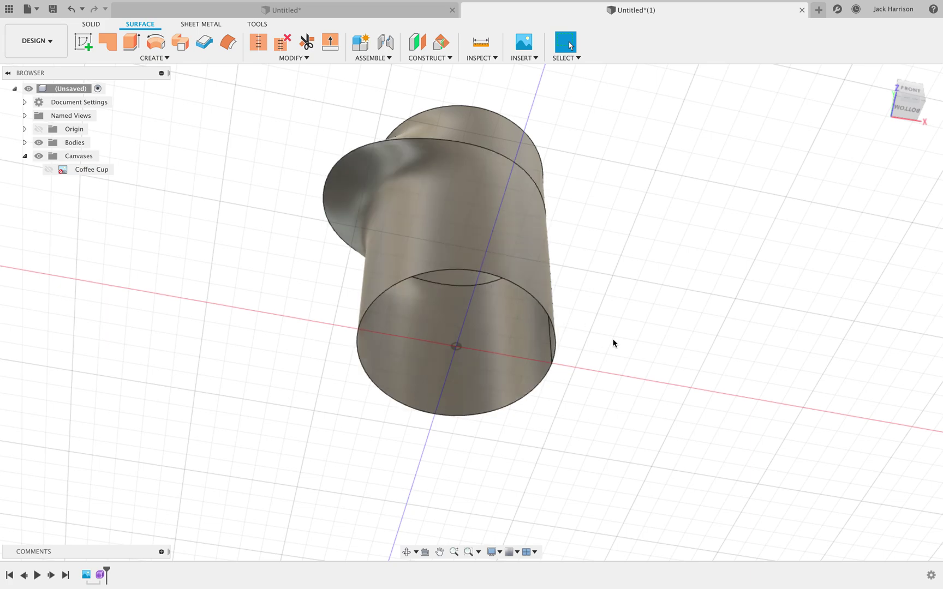
{"action": "key", "text": "F5"}
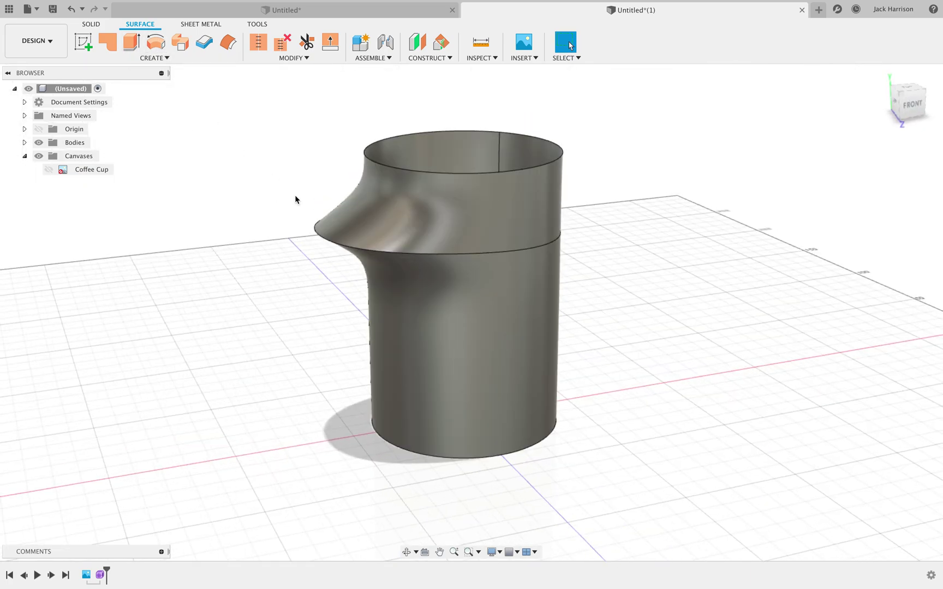
{"action": "middle_click_drag", "start_coordinate": [319, 235], "coordinate": [283, 250]}
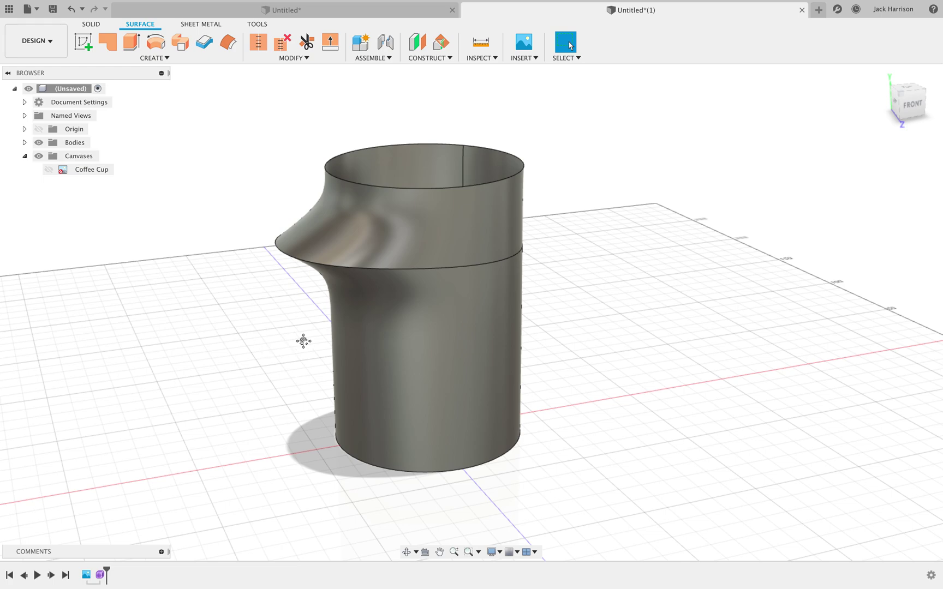
{"action": "middle_click_drag", "start_coordinate": [304, 341], "coordinate": [335, 340]}
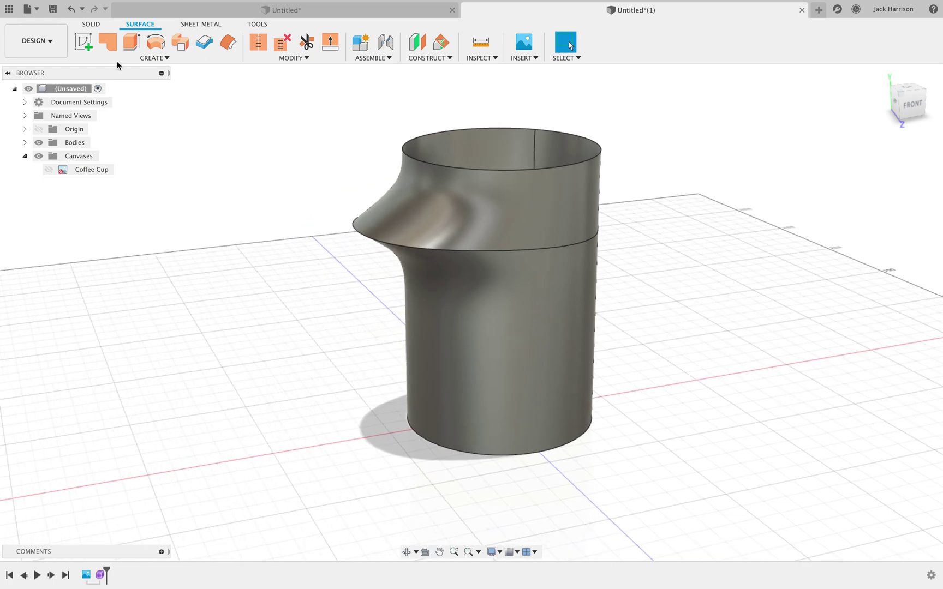
{"action": "middle_click_drag", "start_coordinate": [396, 247], "coordinate": [133, 52], "text": "shift"}
{"action": "middle_click_drag", "start_coordinate": [343, 227], "coordinate": [380, 348], "text": "shift"}
{"action": "left_click", "coordinate": [390, 322]}
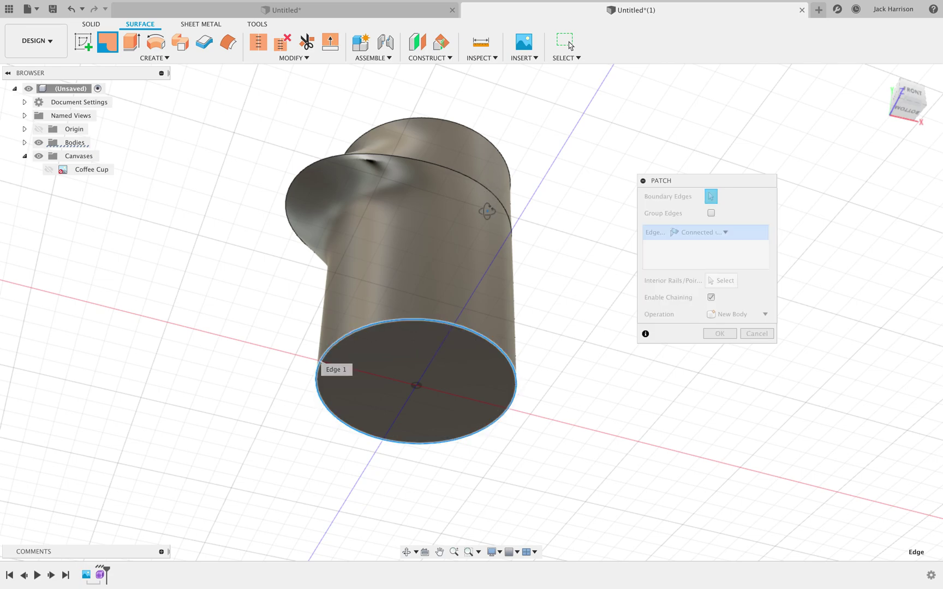
{"action": "middle_click_drag", "start_coordinate": [485, 211], "coordinate": [487, 283], "text": "shift"}
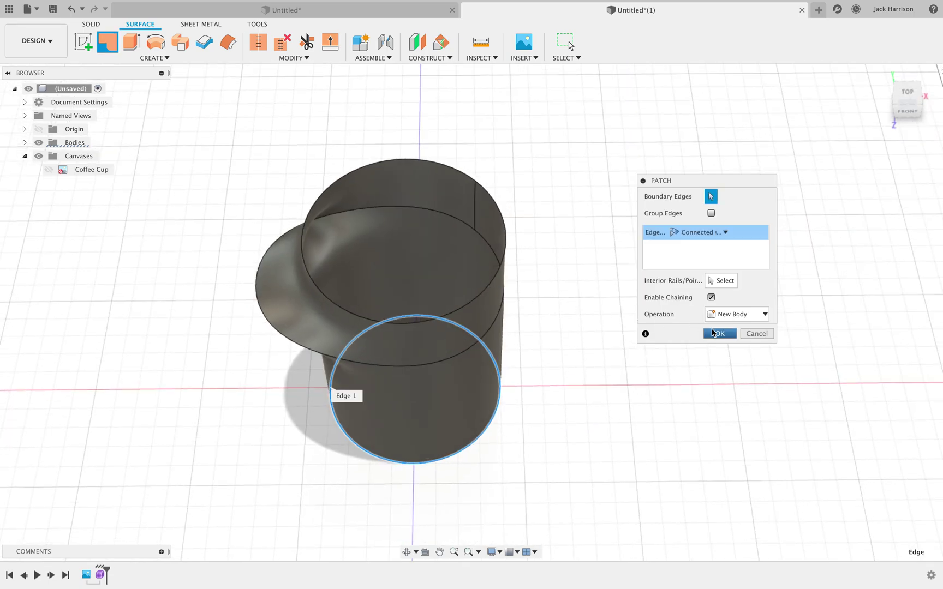
{"action": "left_click", "coordinate": [718, 334]}
{"action": "left_click", "coordinate": [108, 46]}
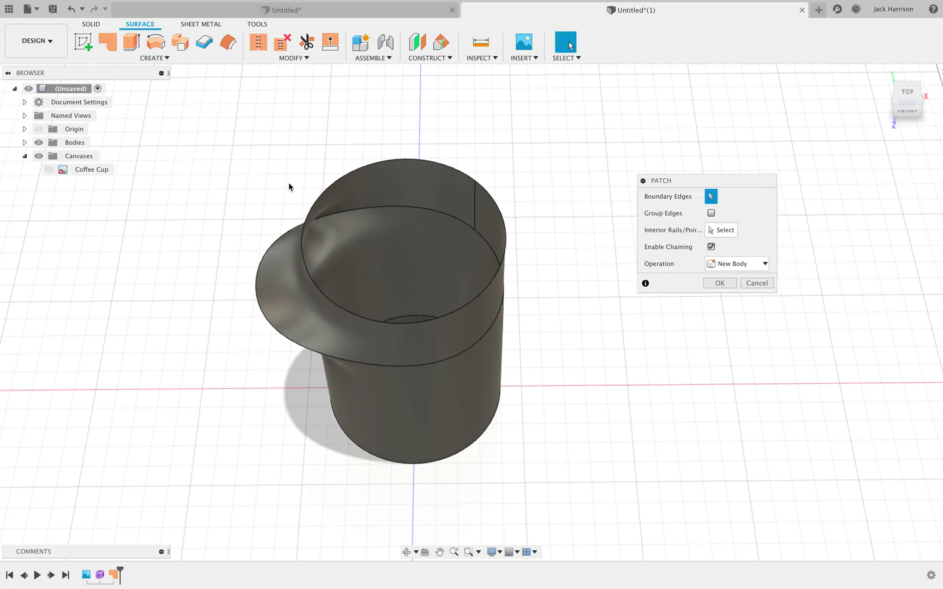
{"action": "left_click", "coordinate": [309, 221]}
{"action": "middle_click_drag", "start_coordinate": [420, 271], "coordinate": [426, 265], "text": "shift"}
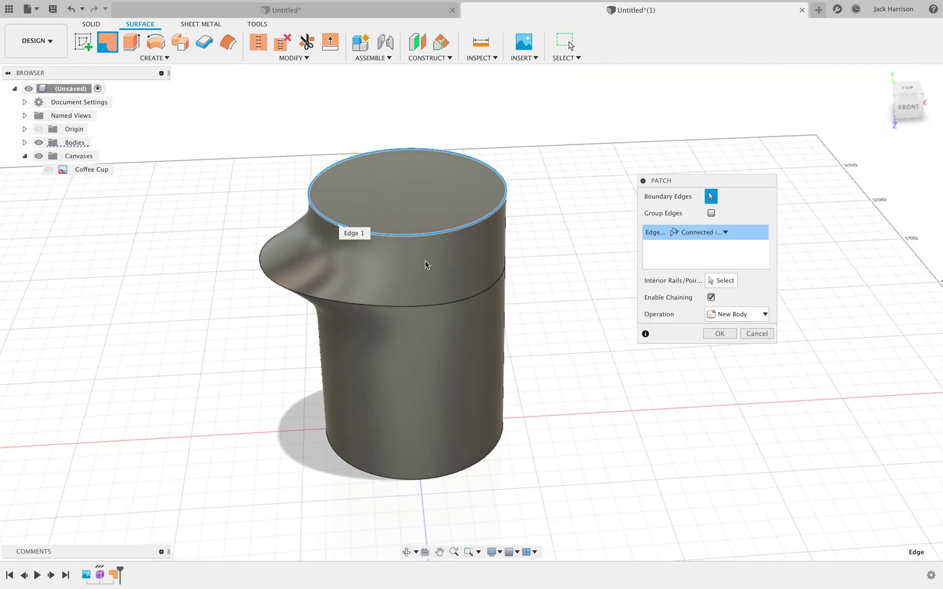
{"action": "key", "text": "Escape"}
Rename the cup wall's surface body as Cup and the patch body as Bottom
{"action": "middle_click_drag", "start_coordinate": [560, 369], "coordinate": [564, 291], "text": "shift"}
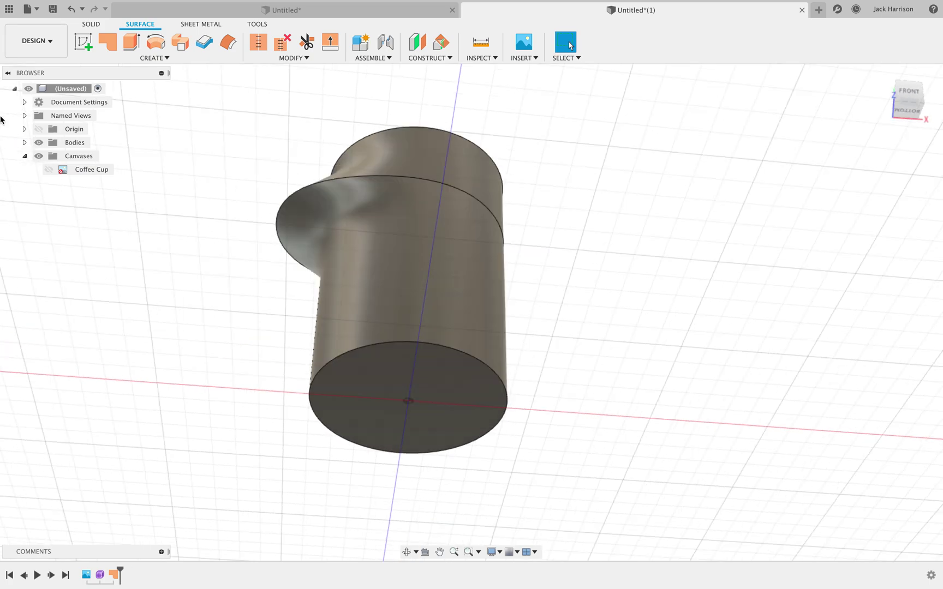
{"action": "left_click", "coordinate": [24, 142]}
{"action": "left_click", "coordinate": [91, 157]}
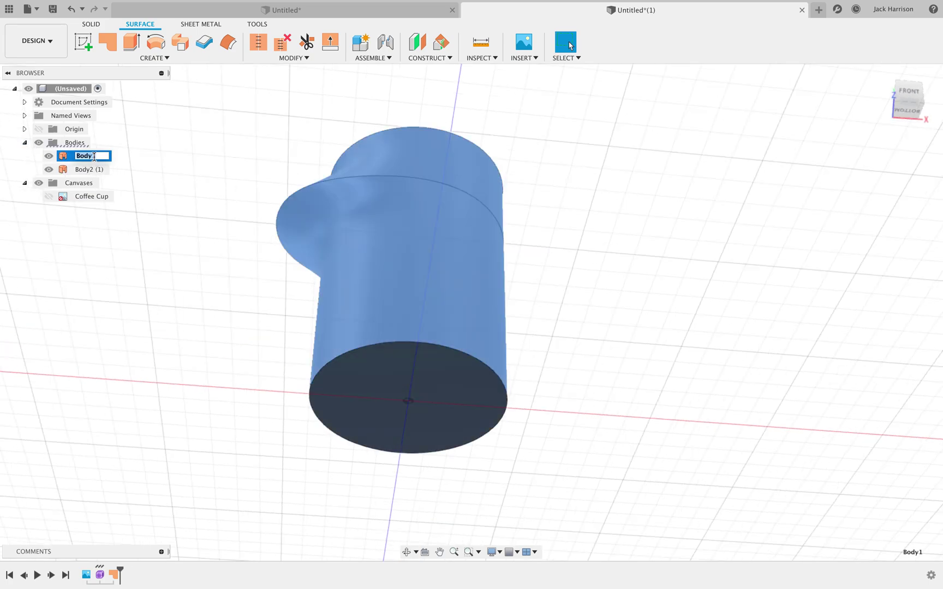
{"action": "type", "text": "Cup"}
{"action": "key", "text": "Return"}
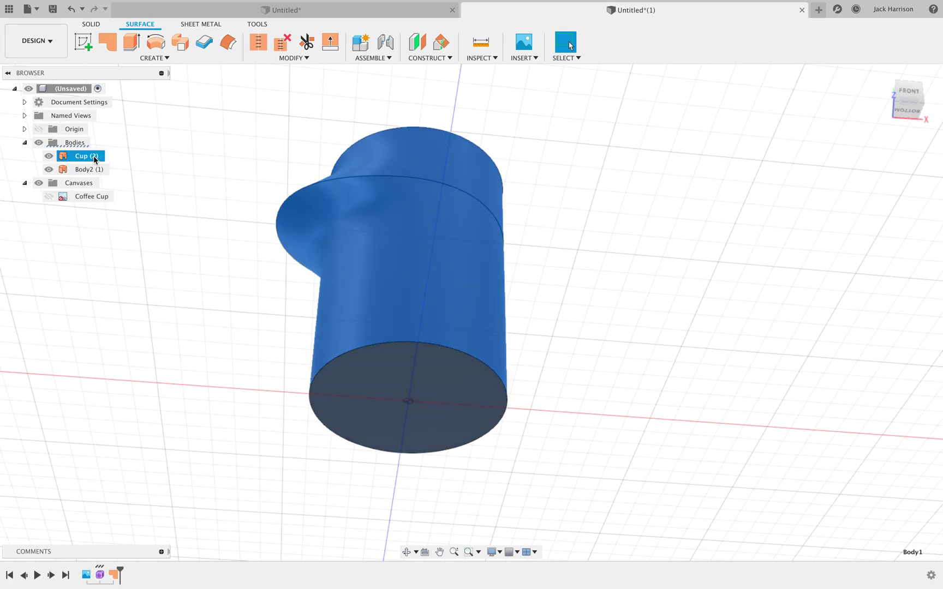
{"action": "left_click", "coordinate": [91, 170]}
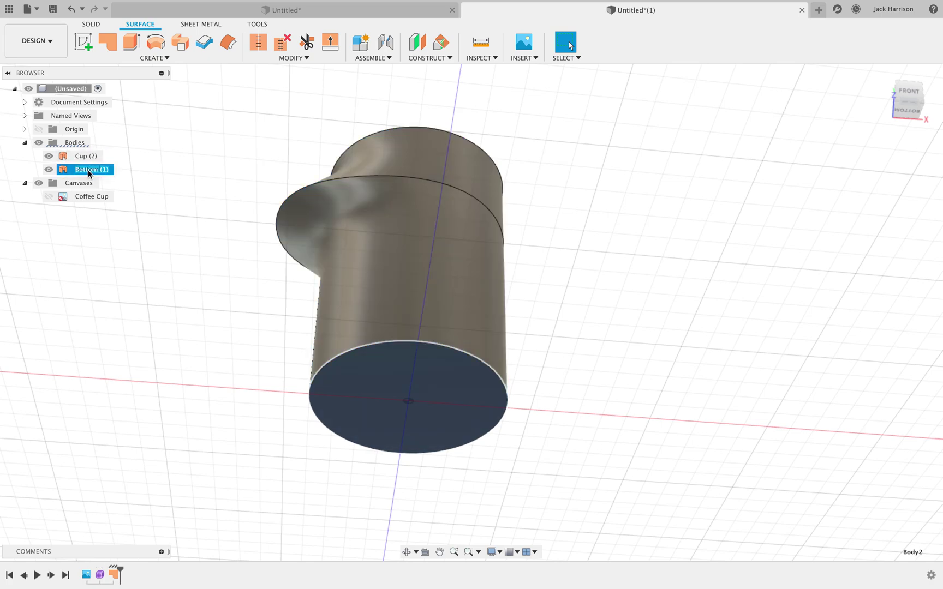
{"action": "left_click", "coordinate": [231, 279]}
Stitch the Cup and Bottom surface bodies together with a 0.10 mm tolerance
{"action": "left_click", "coordinate": [349, 326]}
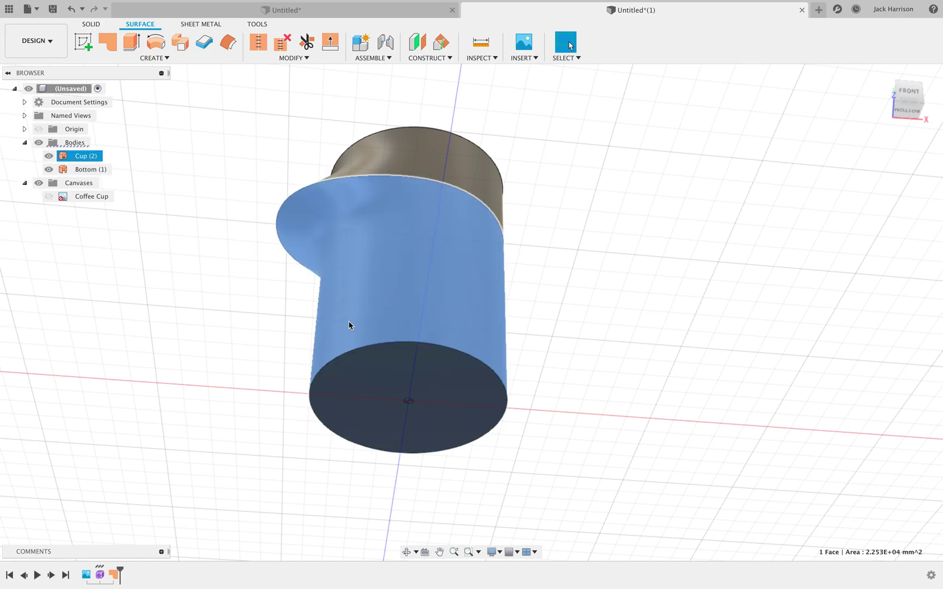
{"action": "left_click", "coordinate": [263, 329]}
{"action": "middle_click_drag", "start_coordinate": [281, 299], "coordinate": [350, 297]}
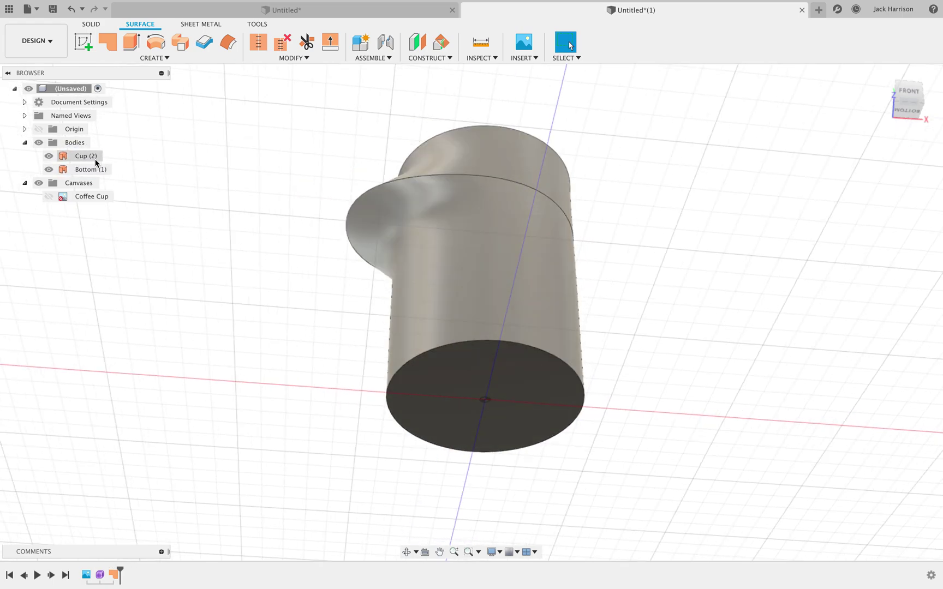
{"action": "left_click", "coordinate": [92, 157]}
{"action": "left_click", "coordinate": [96, 170], "text": "shift"}
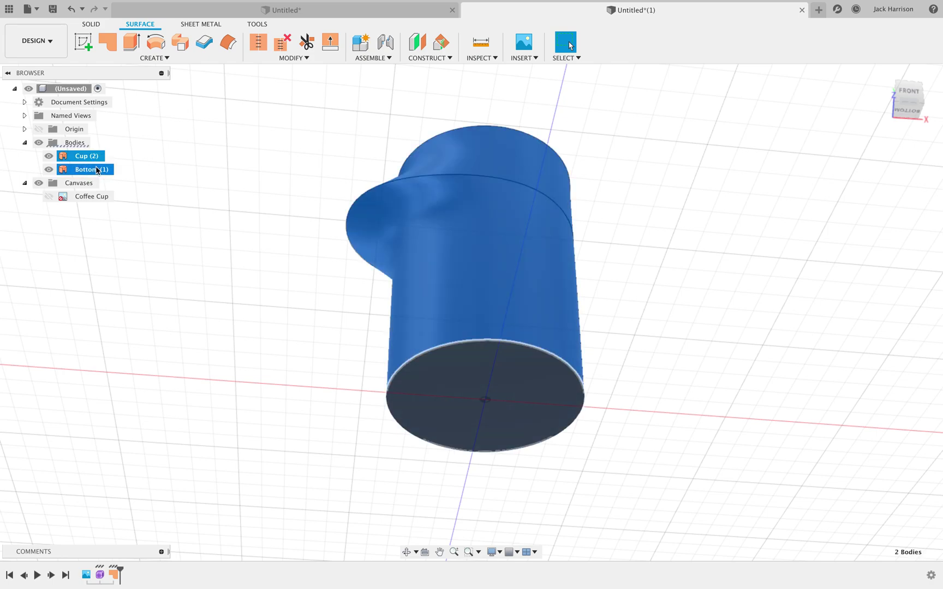
{"action": "left_click", "coordinate": [258, 42]}
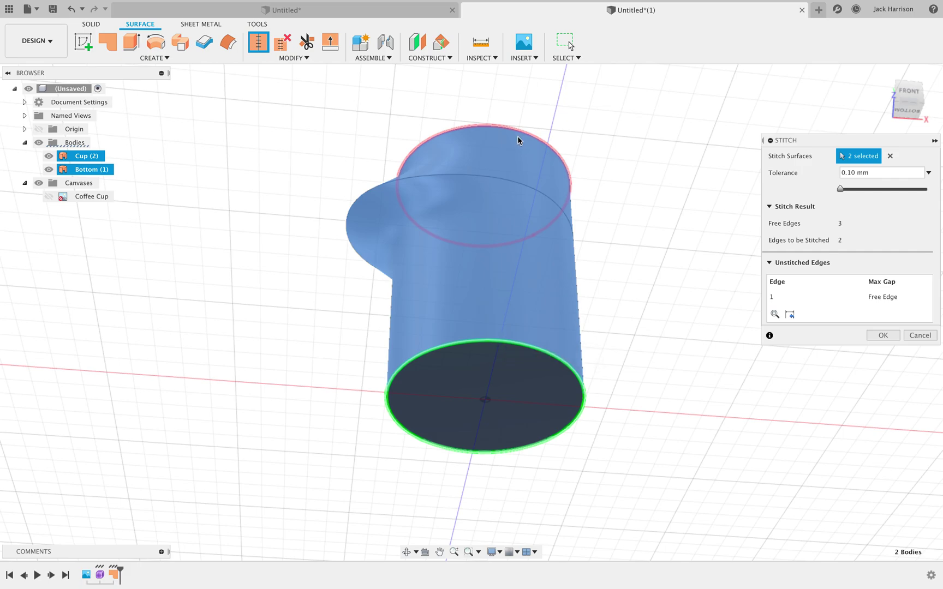
{"action": "middle_click_drag", "start_coordinate": [512, 155], "coordinate": [490, 219], "text": "shift"}
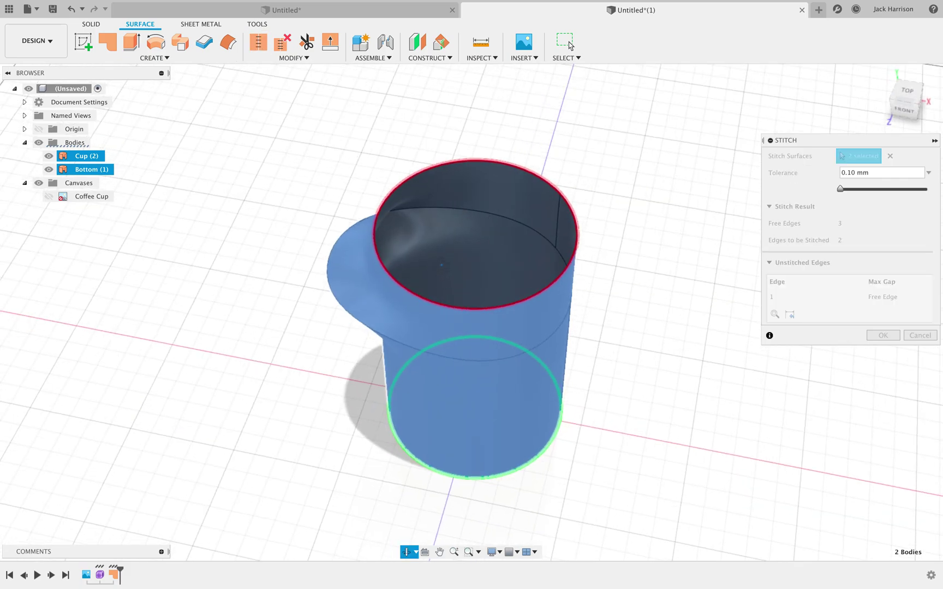
{"action": "middle_click_drag", "start_coordinate": [443, 282], "coordinate": [465, 301], "text": "shift"}
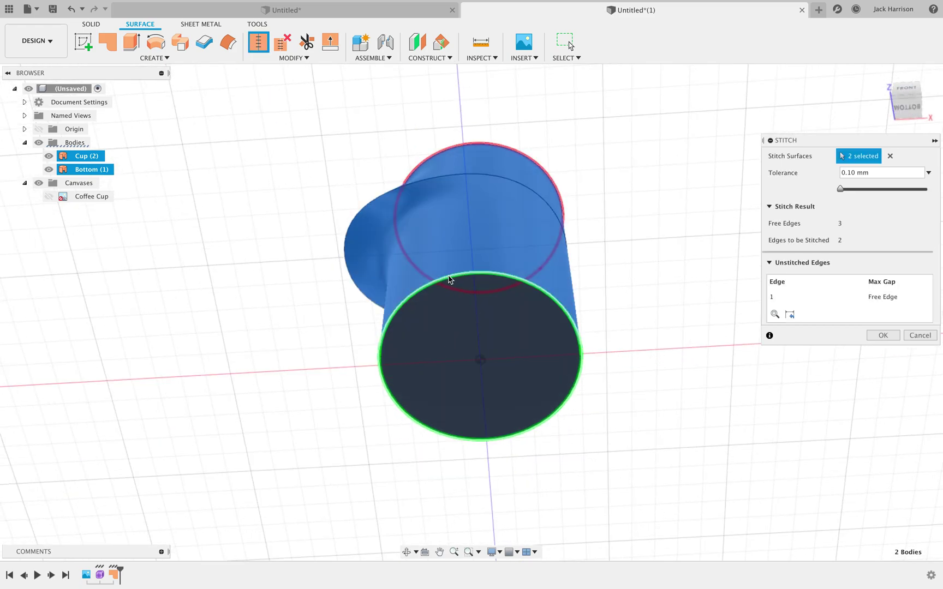
{"action": "left_click", "coordinate": [883, 335]}
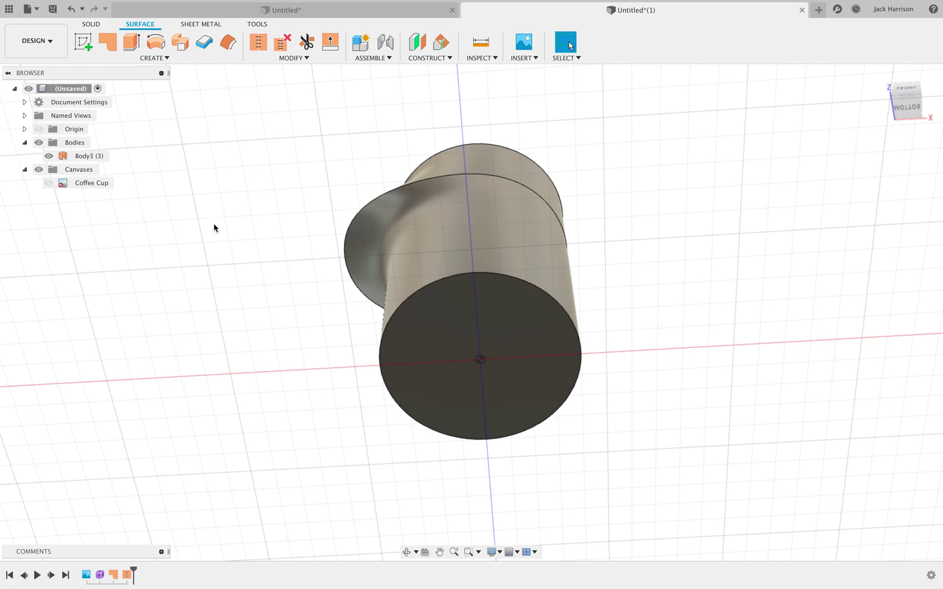
Fillet the cup's bottom edge with a constant 3 mm radius
{"action": "key", "text": "F6"}
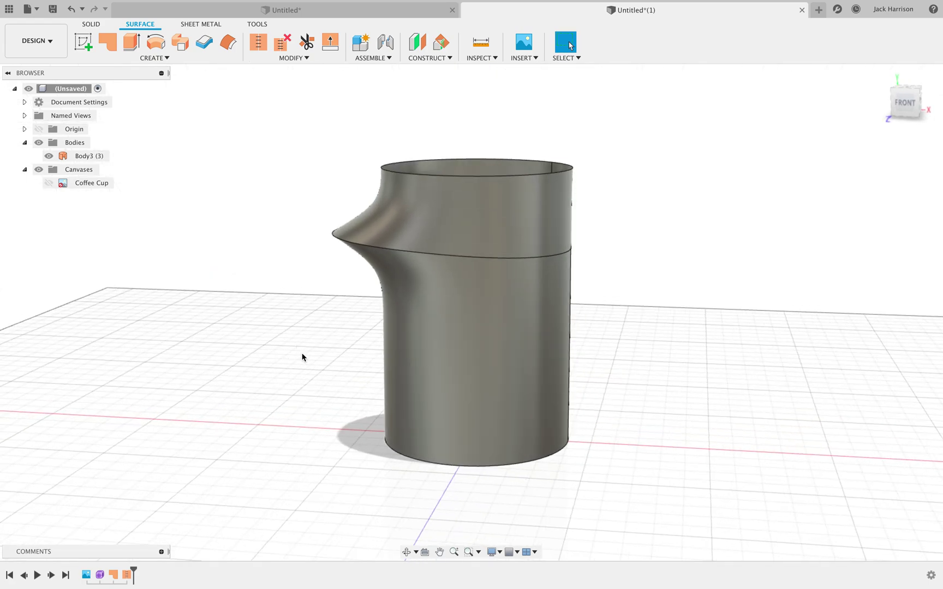
{"action": "key", "text": "f"}
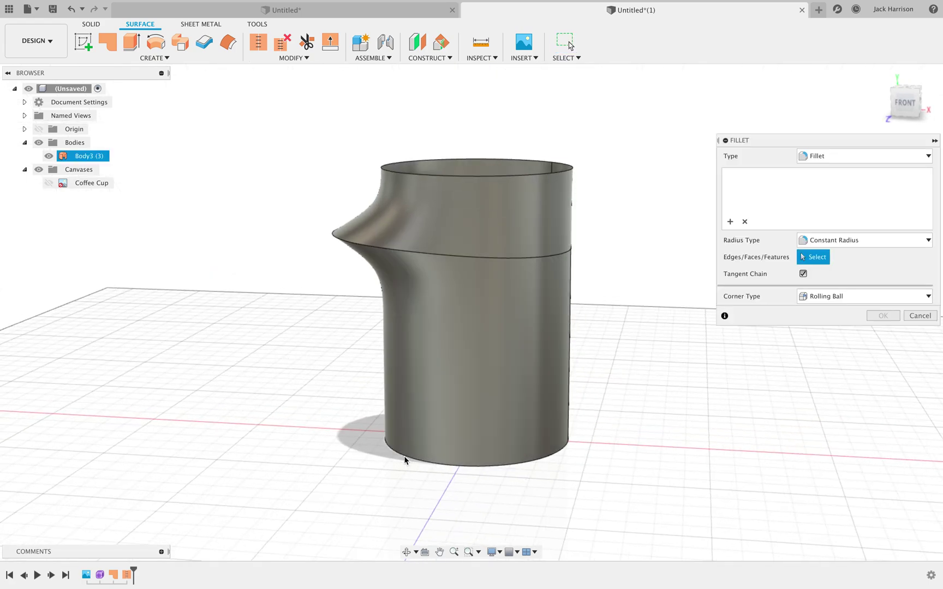
{"action": "left_click", "coordinate": [405, 458]}
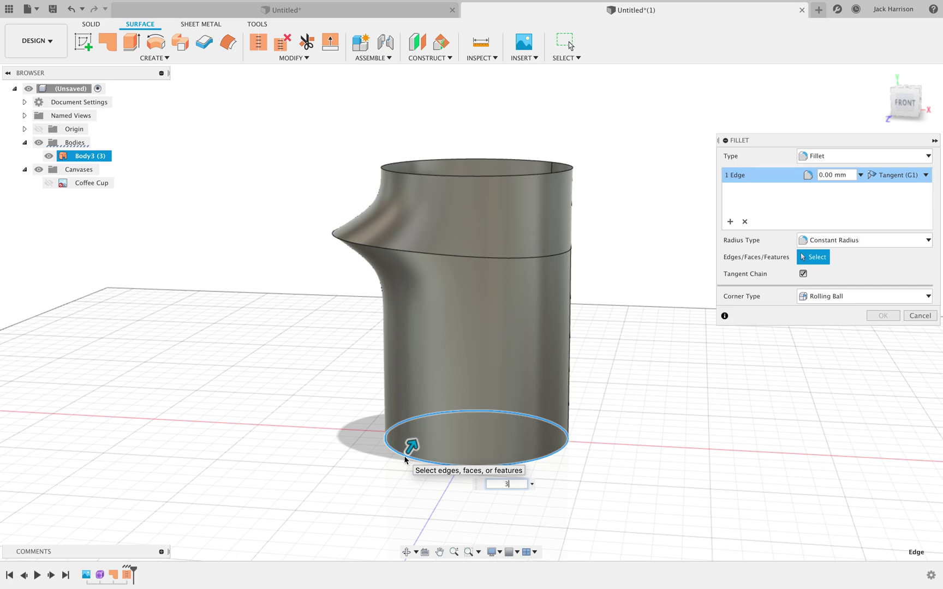
{"action": "key", "text": "Return"}
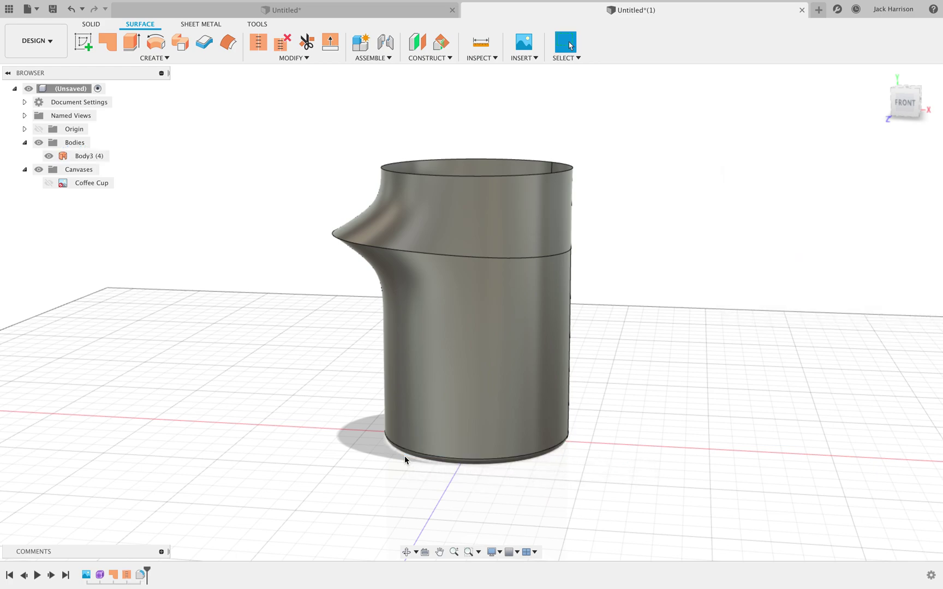
Thicken the stitched cup surface by 2.30 mm on one side as a new body
{"action": "mouse_move", "coordinate": [472, 288]}
{"action": "middle_mouse_down", "text": "shift"}
{"action": "mouse_move", "coordinate": [476, 300]}
{"action": "mouse_move", "coordinate": [467, 299]}
{"action": "middle_mouse_up", "text": "shift"}
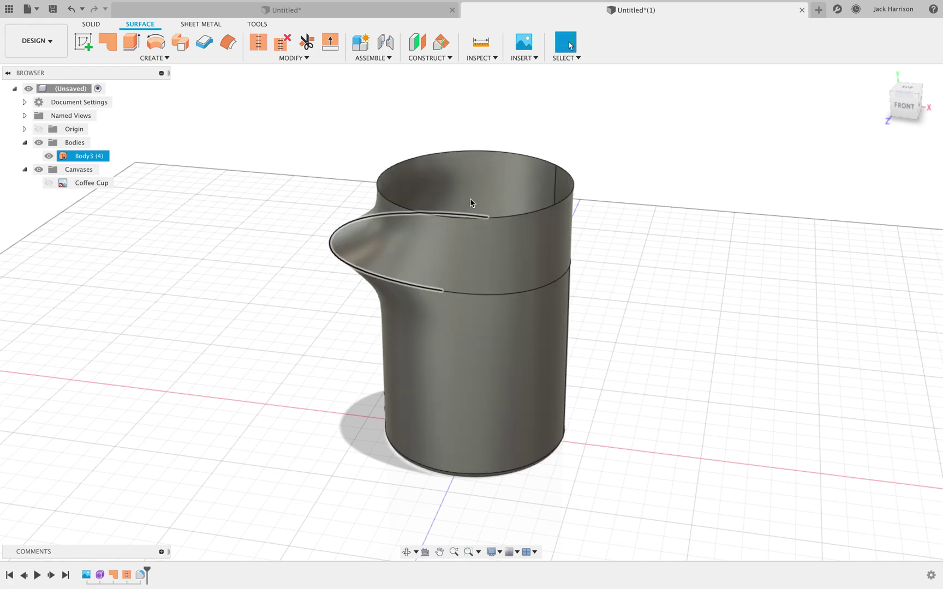
{"action": "middle_click_drag", "start_coordinate": [469, 199], "coordinate": [359, 281], "text": "shift"}
{"action": "left_click", "coordinate": [359, 281]}
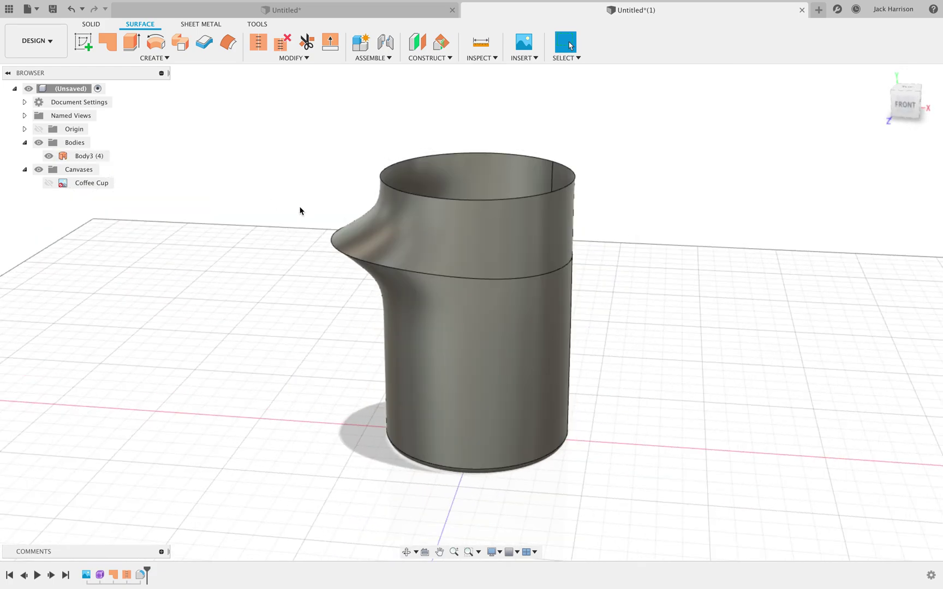
{"action": "left_click", "coordinate": [204, 48]}
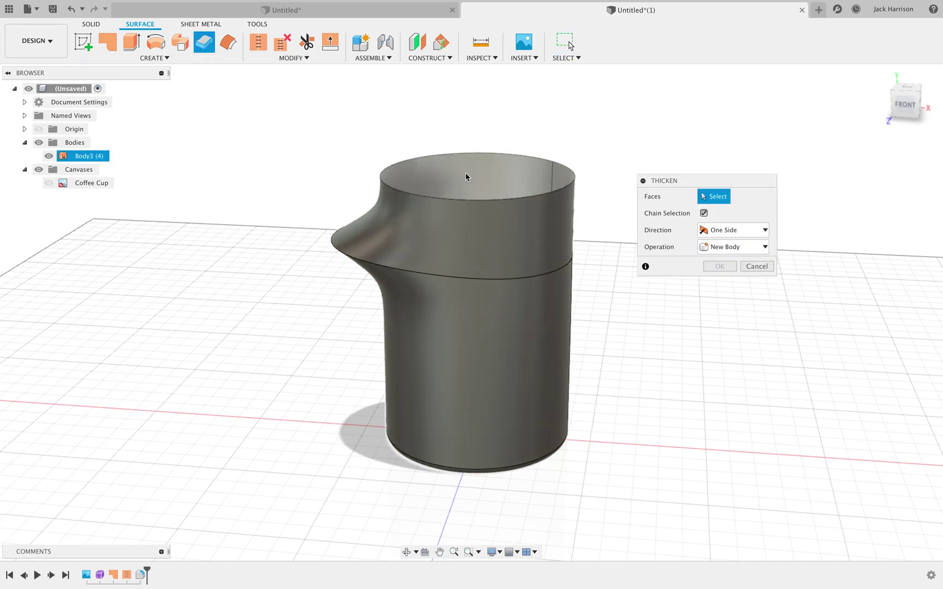
{"action": "left_click", "coordinate": [452, 177]}
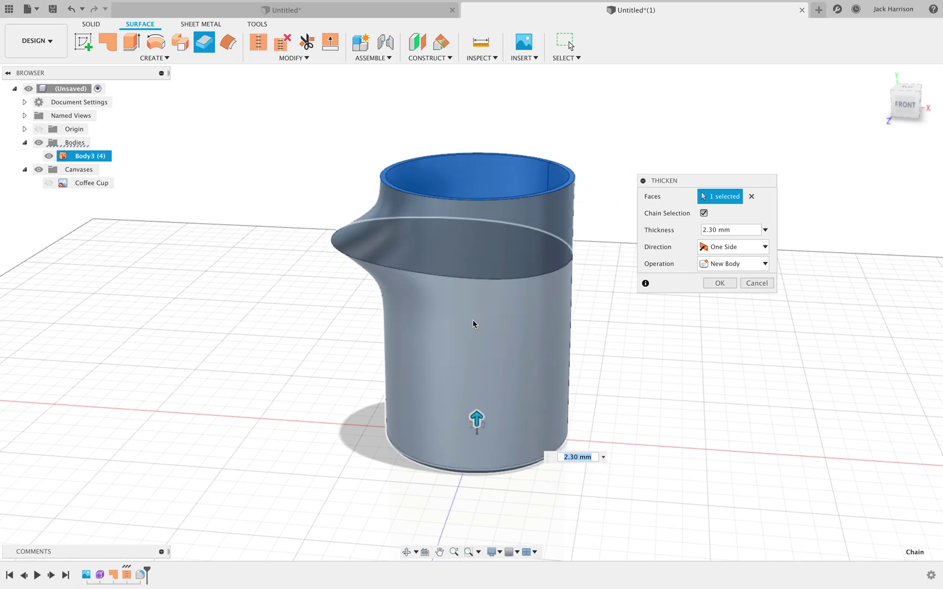
{"action": "middle_click_drag", "start_coordinate": [464, 328], "coordinate": [402, 245], "text": "shift"}
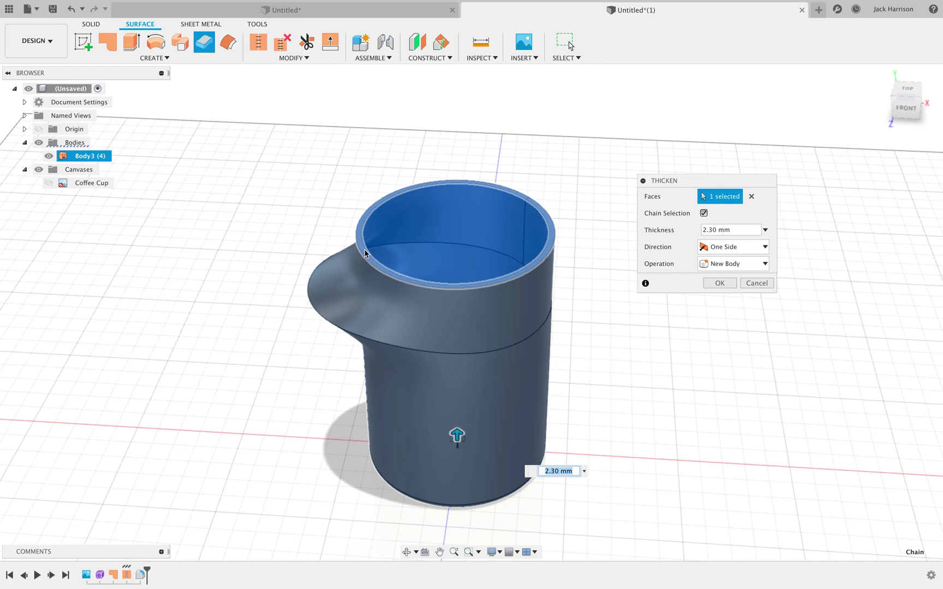
{"action": "key", "text": "Return"}
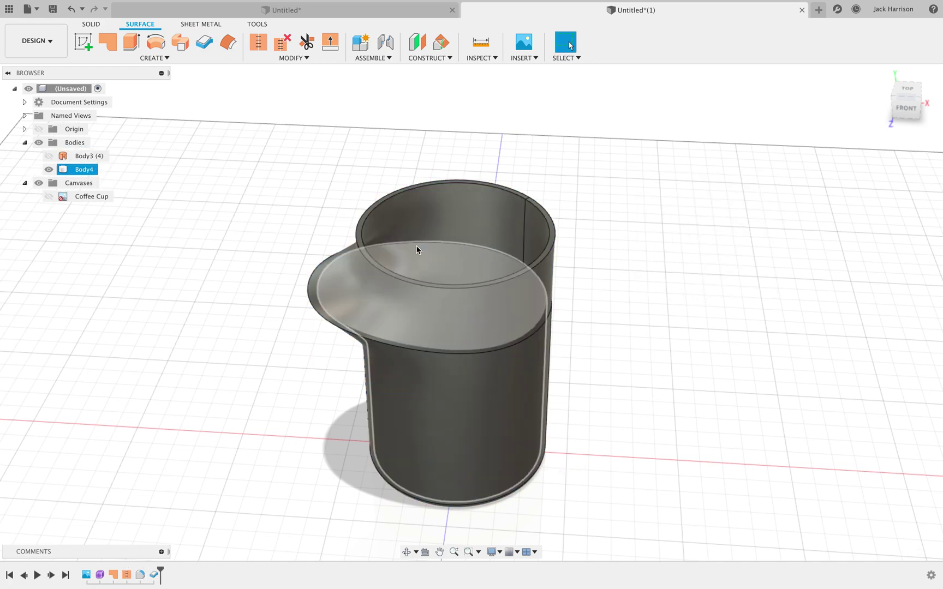
Compare the surface body with the thickened body by toggling their visibility, leaving only the thickened body shown
{"action": "left_click", "coordinate": [49, 156]}
{"action": "left_click", "coordinate": [49, 169]}
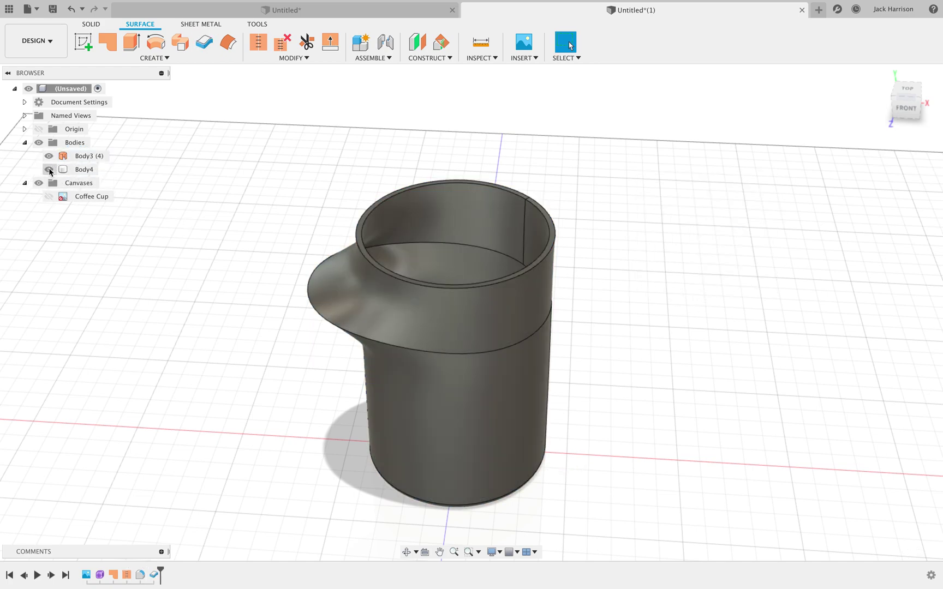
{"action": "left_click", "coordinate": [49, 170]}
{"action": "left_click", "coordinate": [48, 156]}
{"action": "left_click", "coordinate": [311, 310]}
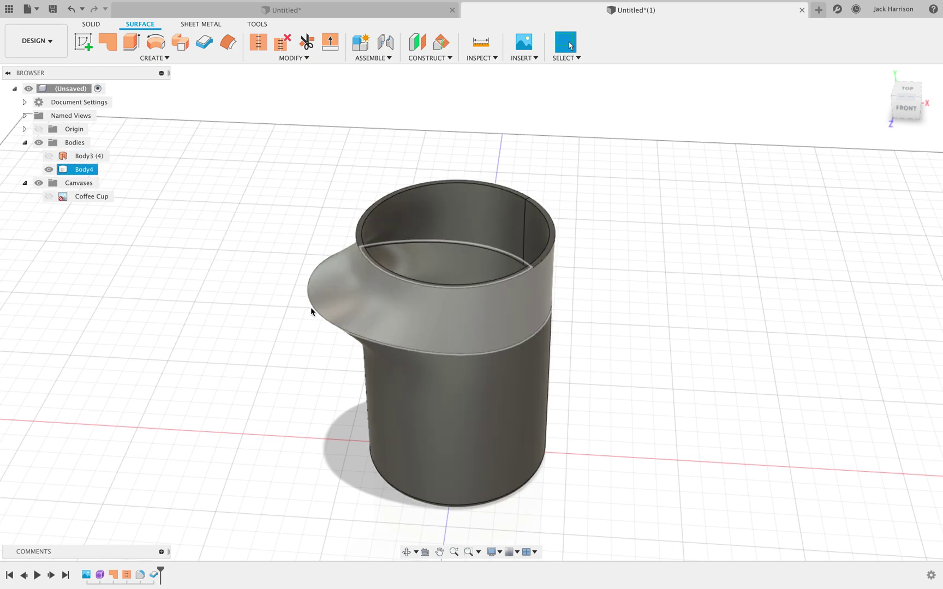
Fillet the outer edge of the solid cup's rim with a constant 1 mm radius
{"action": "left_click", "coordinate": [96, 25]}
{"action": "left_click", "coordinate": [84, 169]}
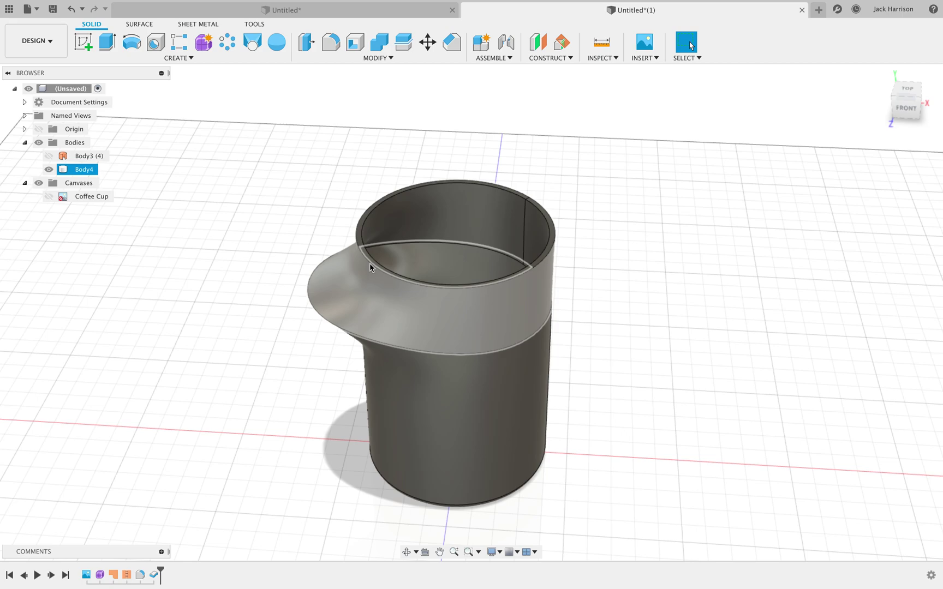
{"action": "key", "text": "Escape"}
{"action": "left_click", "coordinate": [404, 270]}
{"action": "scroll", "coordinate": [404, 270], "scroll_direction": "up", "scroll_amount": 3}
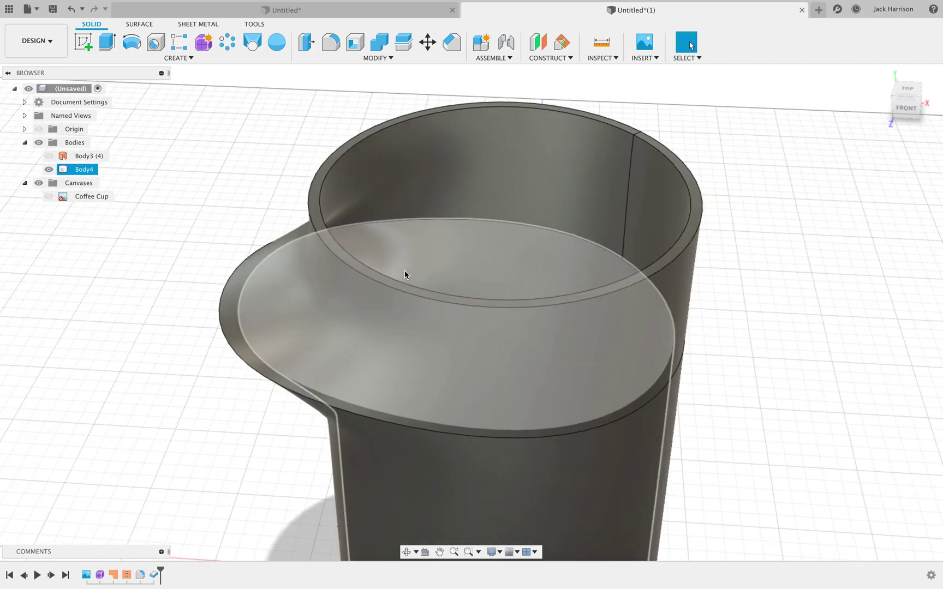
{"action": "key", "text": "f"}
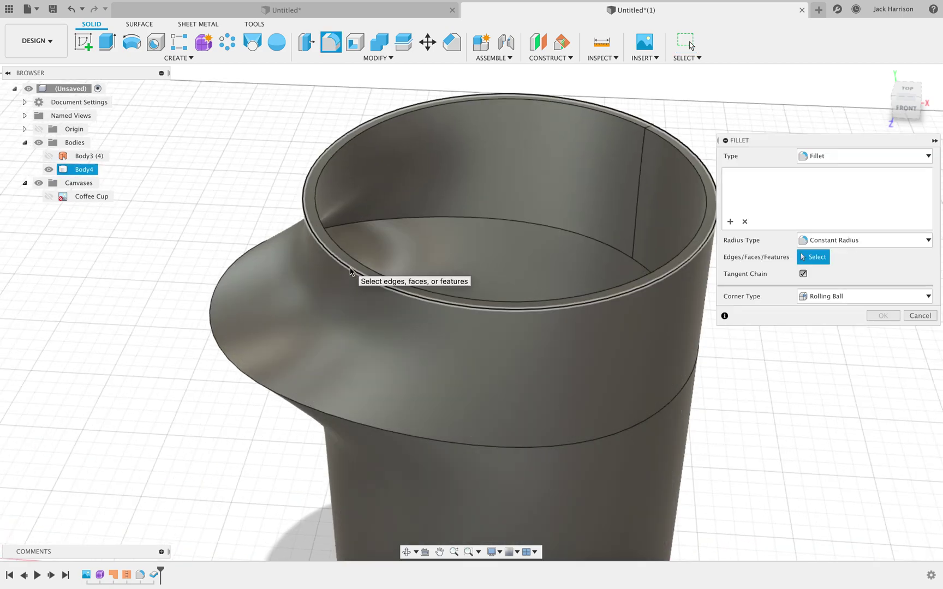
{"action": "left_click", "coordinate": [349, 268]}
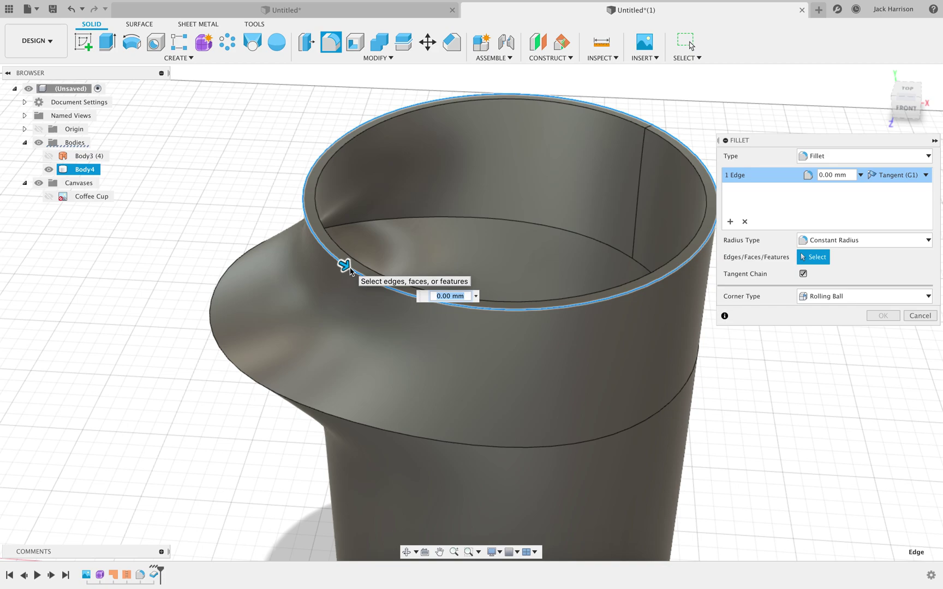
{"action": "type", "text": "1"}
{"action": "key", "text": "Return"}
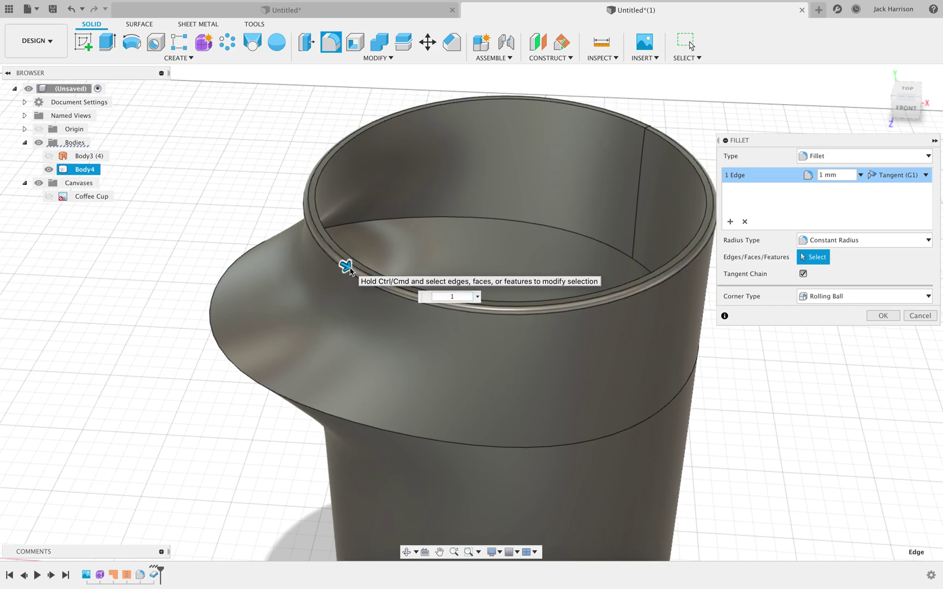
{"action": "left_click", "coordinate": [349, 267]}
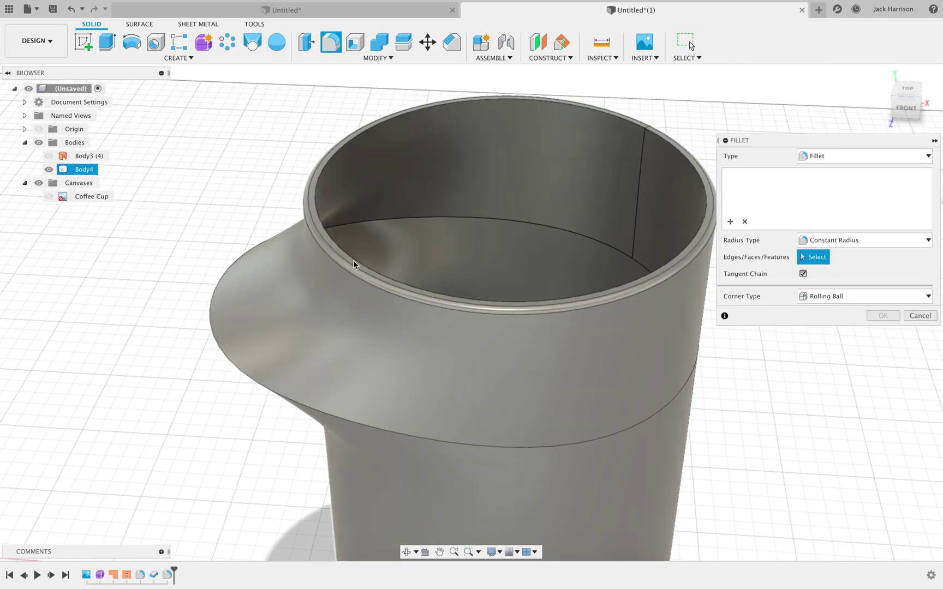
{"action": "key", "text": "Escape"}
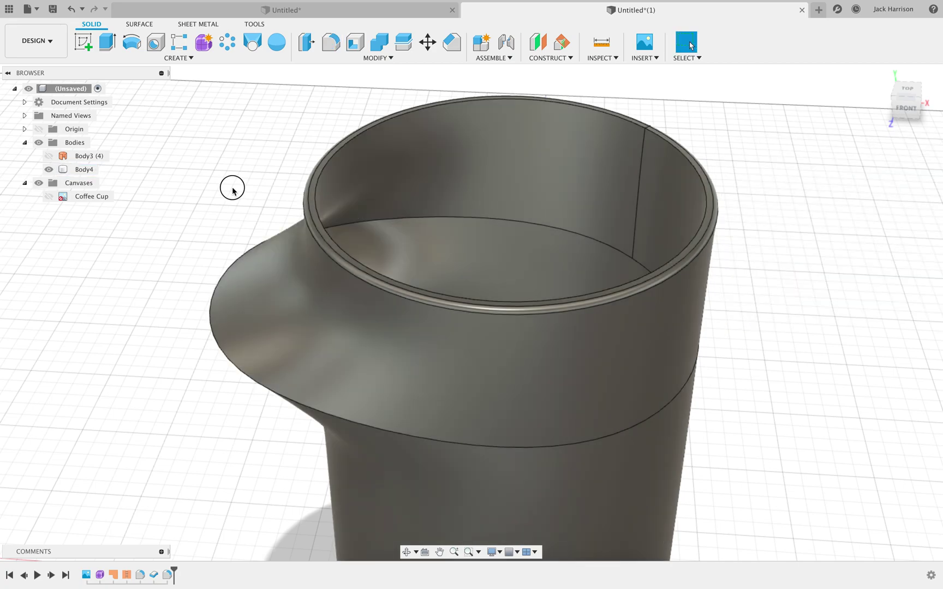
Fillet the inner edge of the cup's rim with a constant 1.2 mm radius
{"action": "key", "text": "f"}
{"action": "left_click", "coordinate": [312, 193]}
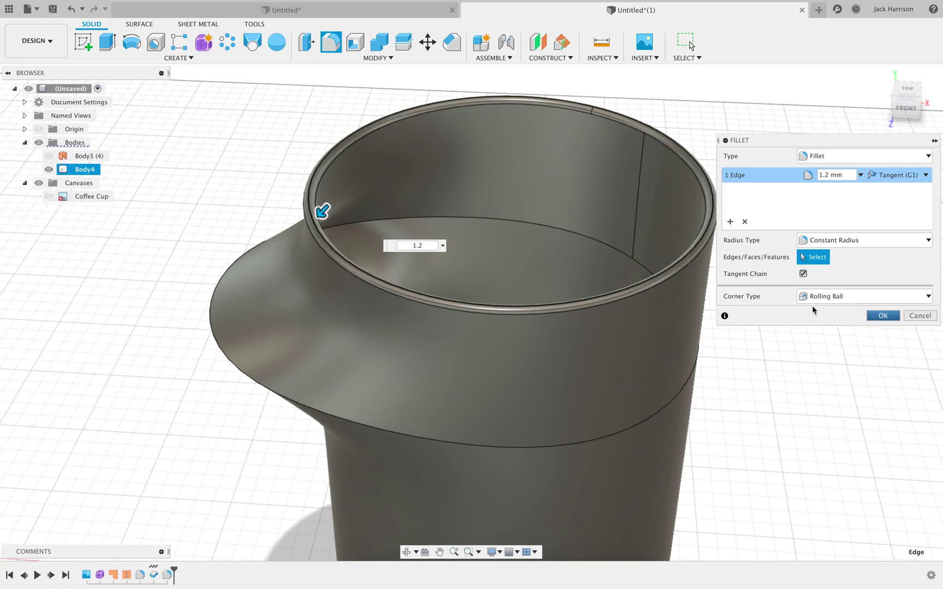
{"action": "key", "text": "Return"}
{"action": "scroll", "coordinate": [547, 253], "scroll_direction": "up", "scroll_amount": 5}
{"action": "scroll", "coordinate": [547, 253], "scroll_direction": "down", "scroll_amount": 5}
{"action": "middle_click_drag", "start_coordinate": [547, 253], "coordinate": [535, 322]}
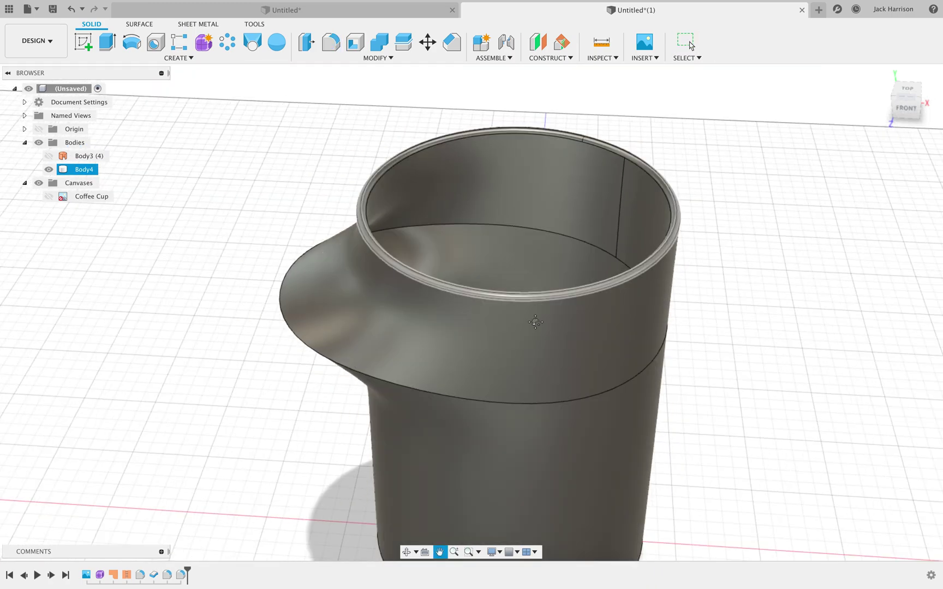
{"action": "scroll", "coordinate": [535, 321], "scroll_direction": "down", "scroll_amount": 3}
{"action": "key", "text": "Escape"}
{"action": "key", "text": "Escape"}
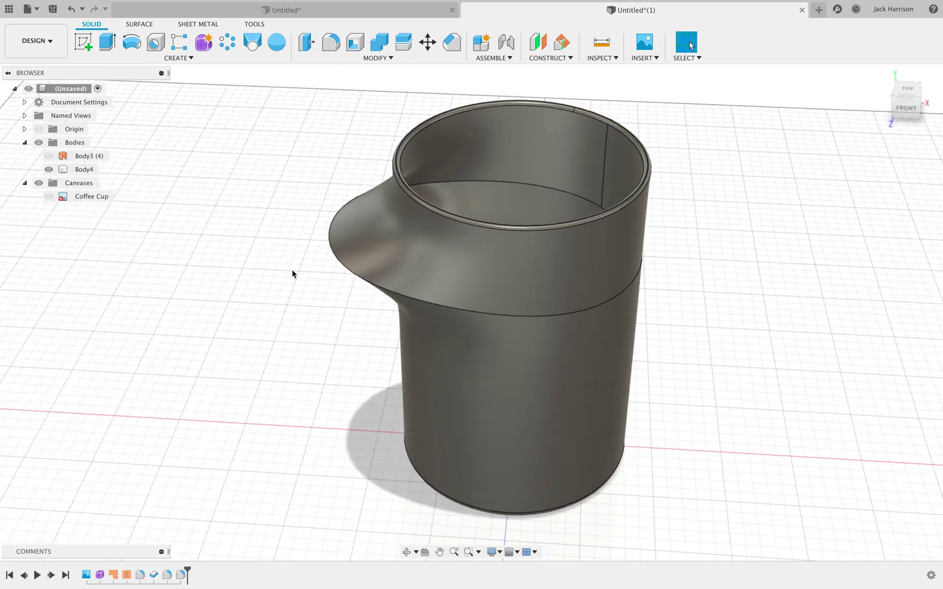
Fillet the sharp crease edge along the pointed handle with a constant 0.3 mm radius
{"action": "middle_click_drag", "start_coordinate": [293, 273], "coordinate": [354, 248], "text": "shift"}
{"action": "key", "text": "f"}
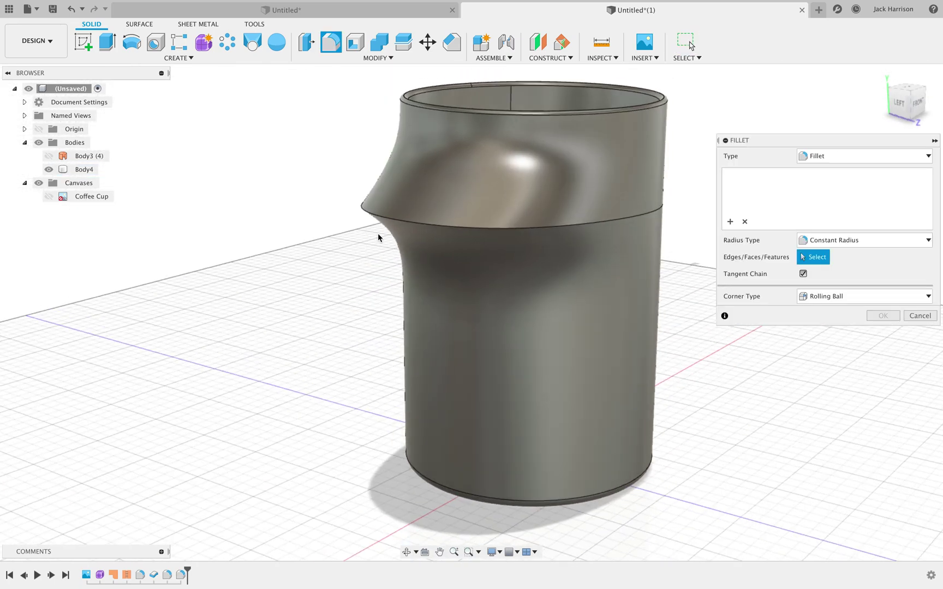
{"action": "left_click", "coordinate": [373, 230]}
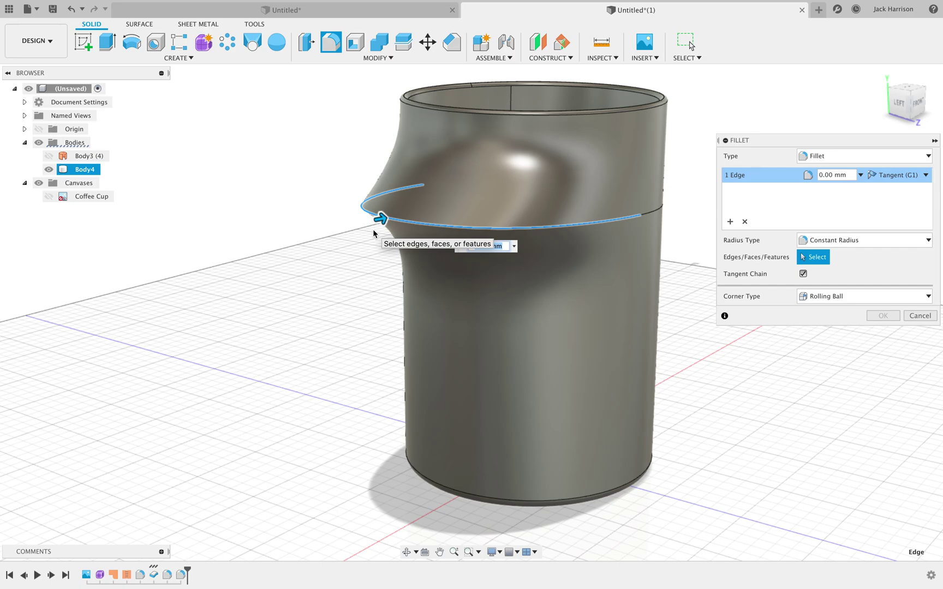
{"action": "type", "text": "0.3"}
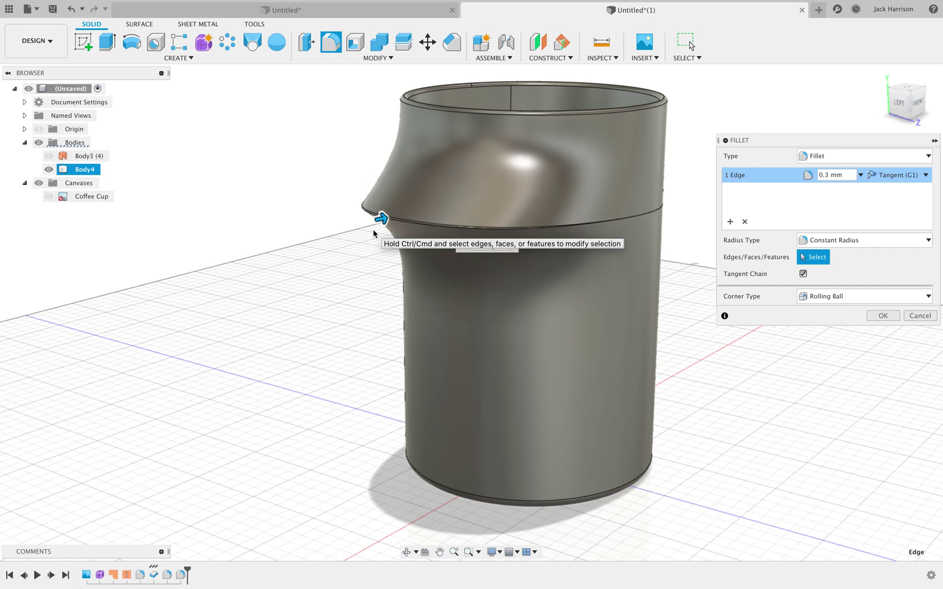
{"action": "key", "text": "Return"}
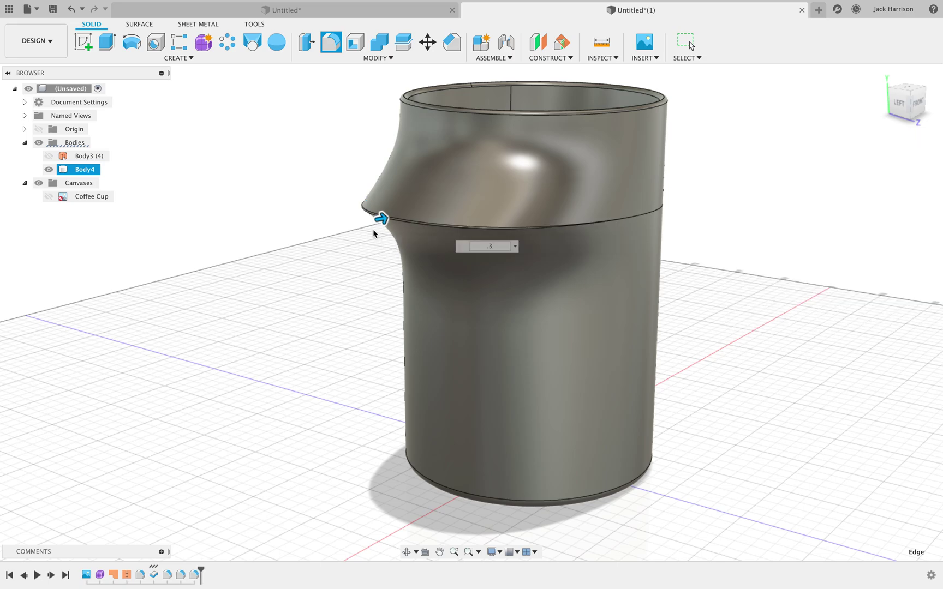
{"action": "scroll", "coordinate": [385, 234], "scroll_direction": "up", "scroll_amount": 4}
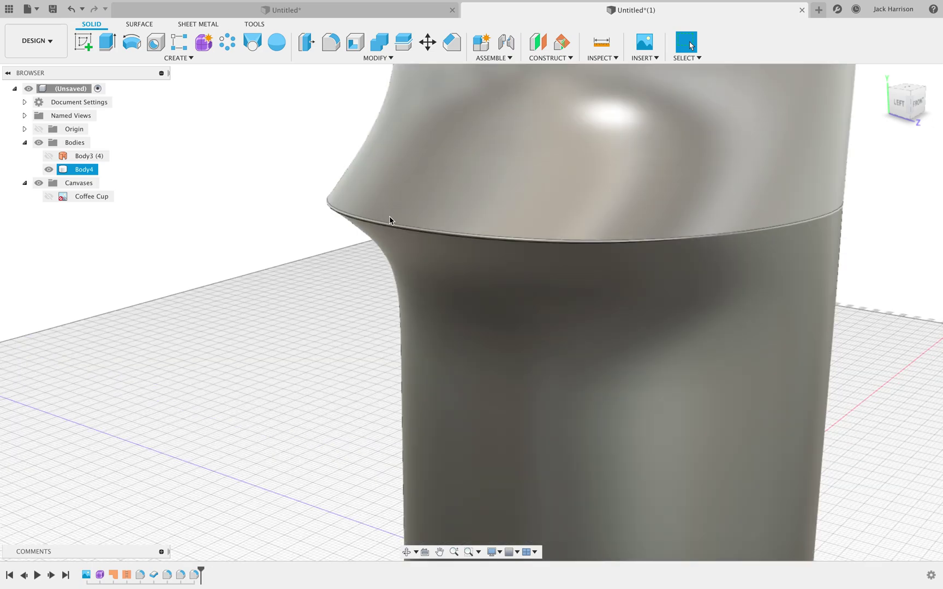
{"action": "left_click", "coordinate": [370, 261]}
{"action": "scroll", "coordinate": [371, 261], "scroll_direction": "down", "scroll_amount": 5}
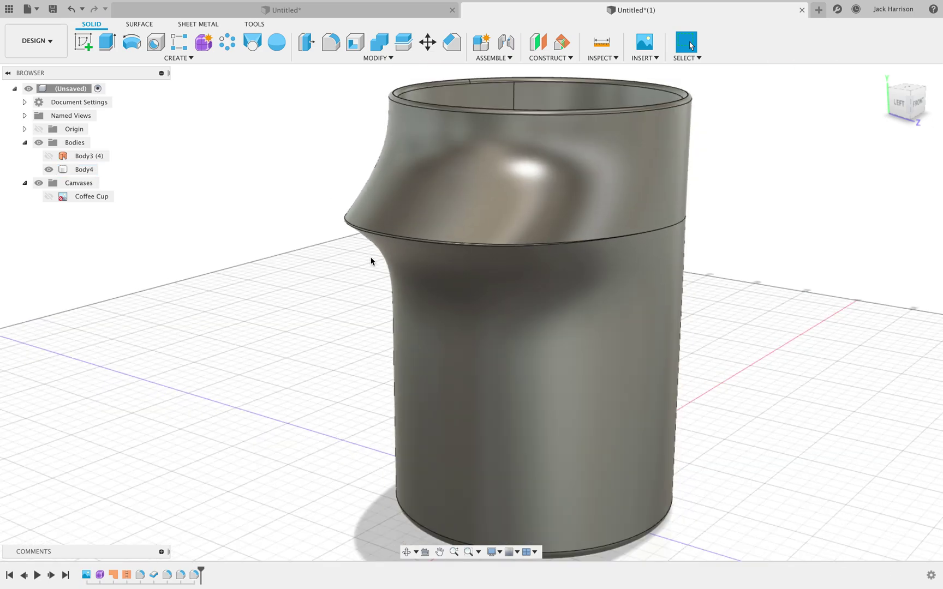
Reopen the cup's T-spline form from the design history, inspect its body, and finish the form without edits
{"action": "left_click", "coordinate": [474, 273]}
{"action": "middle_click_drag", "start_coordinate": [474, 273], "coordinate": [188, 546], "text": "shift"}
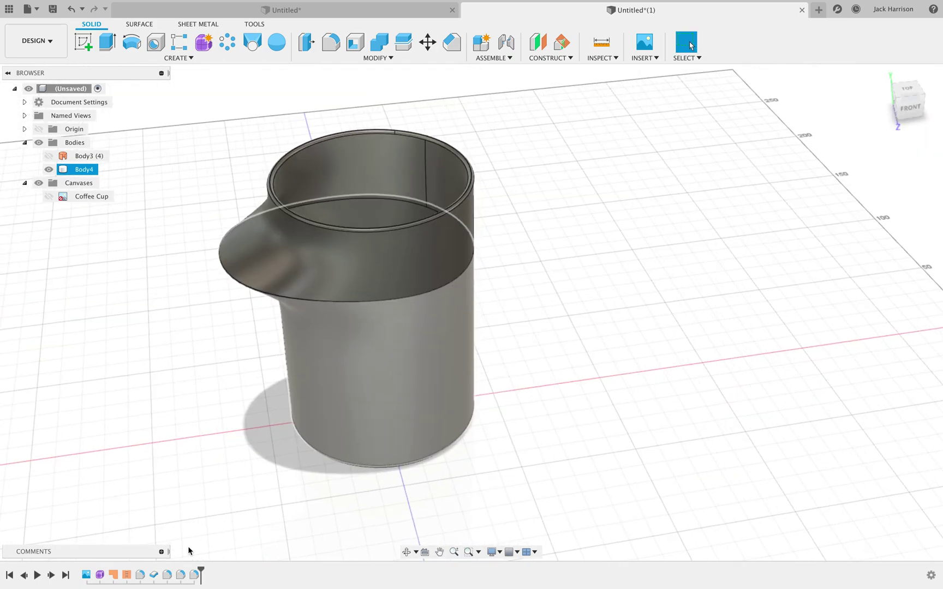
{"action": "double_click", "coordinate": [100, 574]}
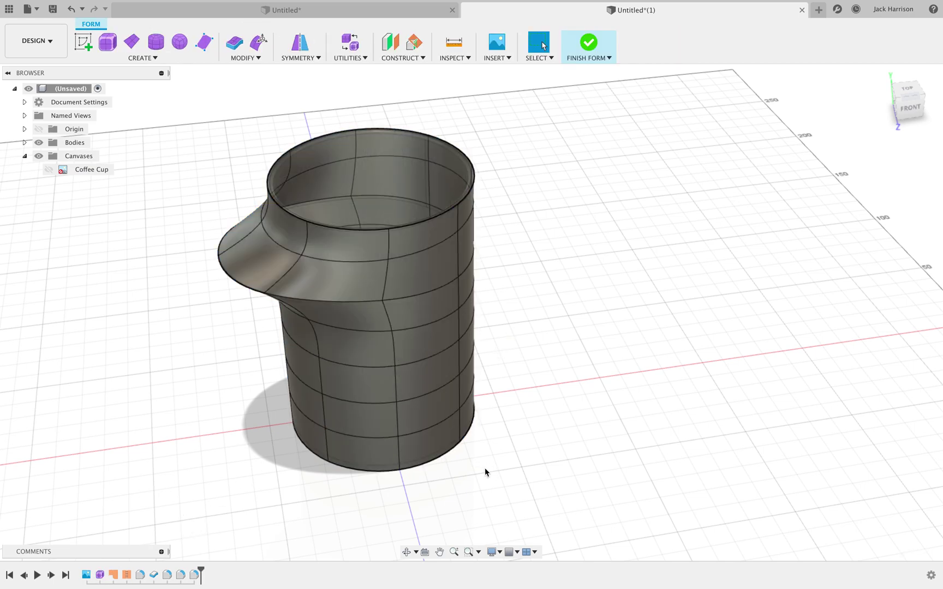
{"action": "left_click", "coordinate": [24, 143]}
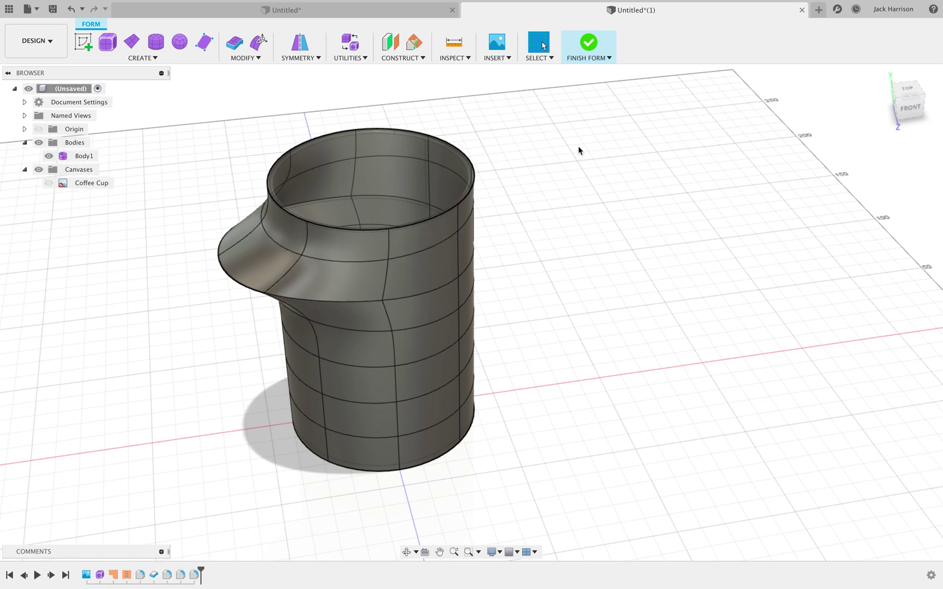
{"action": "left_click", "coordinate": [585, 53]}
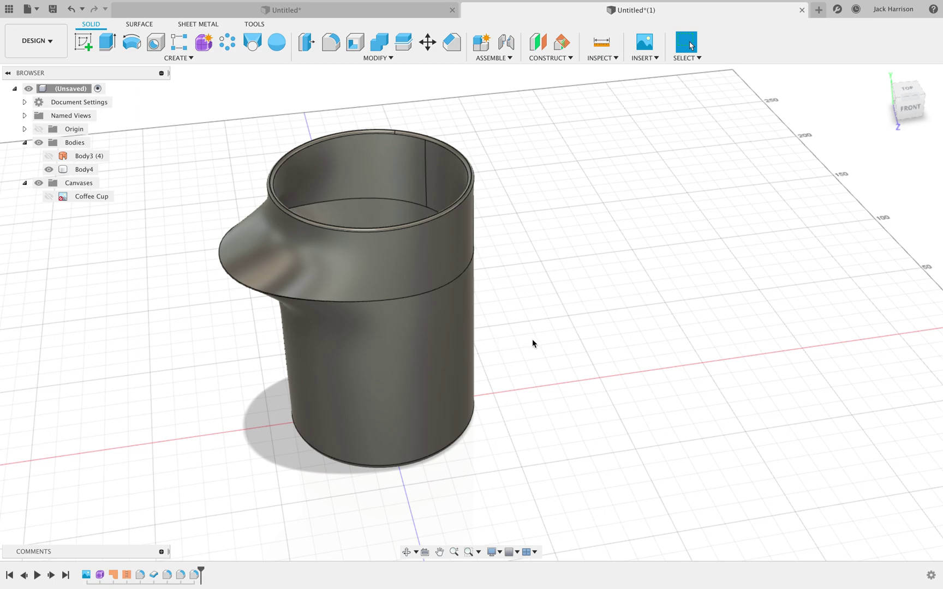
{"action": "middle_click_drag", "start_coordinate": [530, 342], "coordinate": [613, 341]}
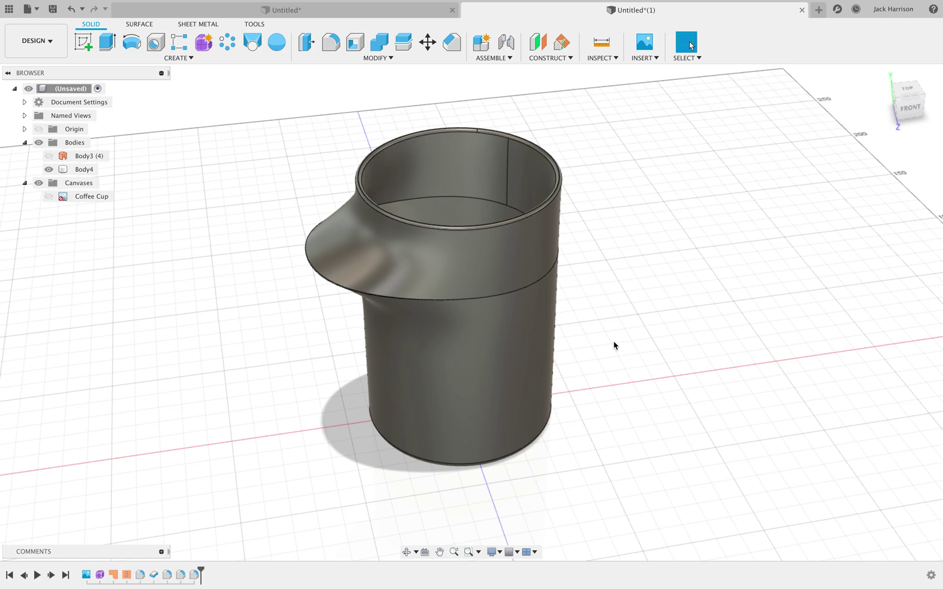
{"action": "middle_click_drag", "start_coordinate": [599, 329], "coordinate": [591, 320], "text": "shift"}
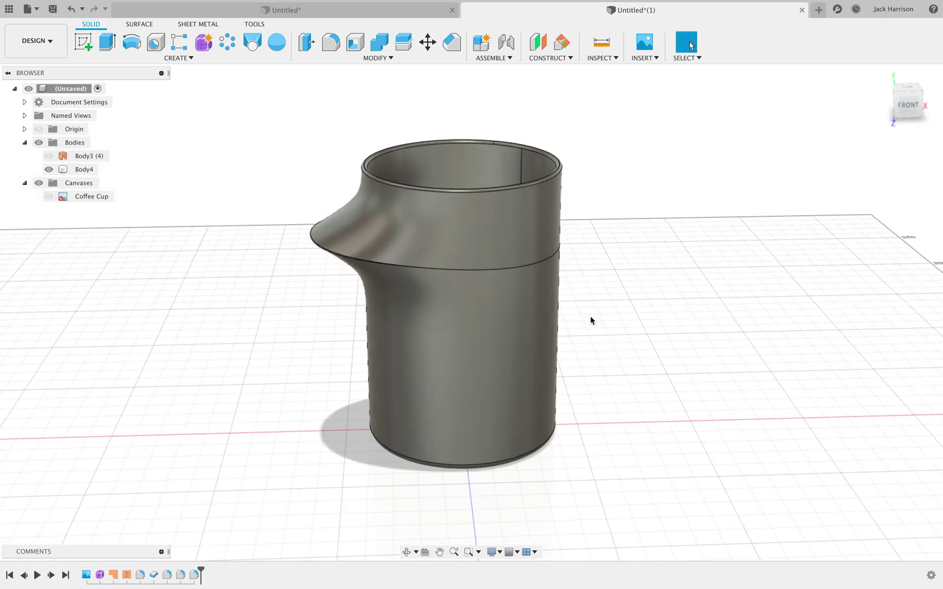
{"action": "left_click", "coordinate": [439, 264]}
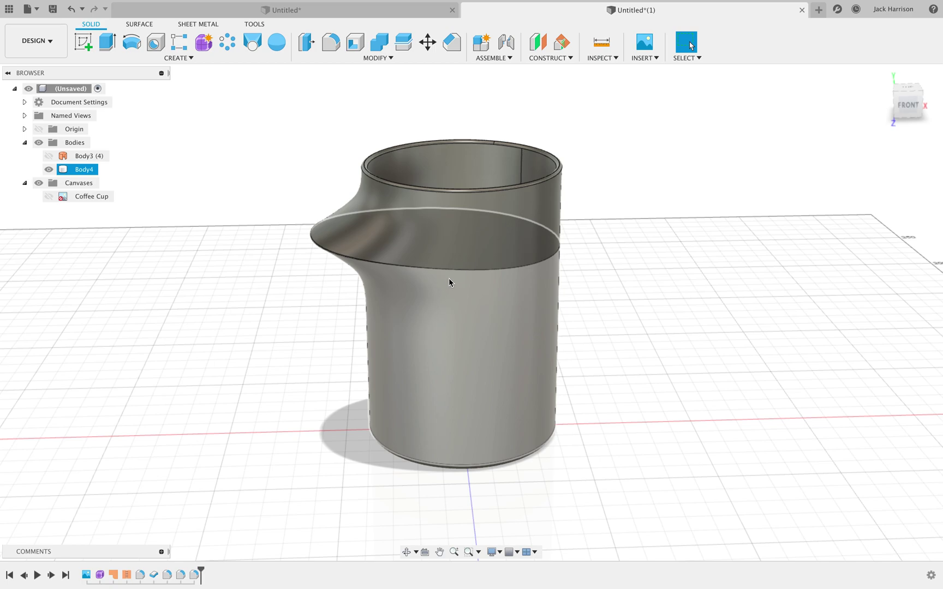
{"action": "key", "text": "Escape"}
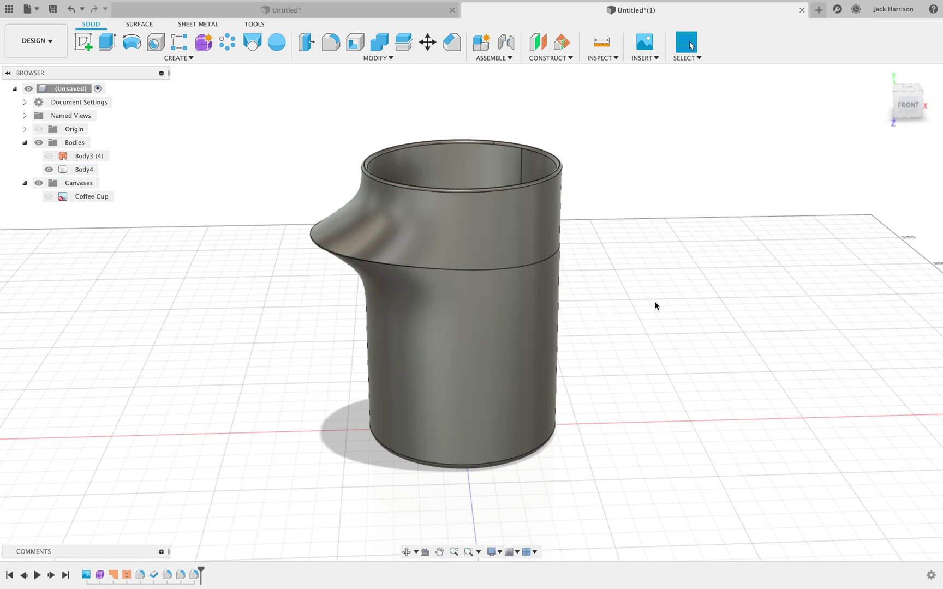